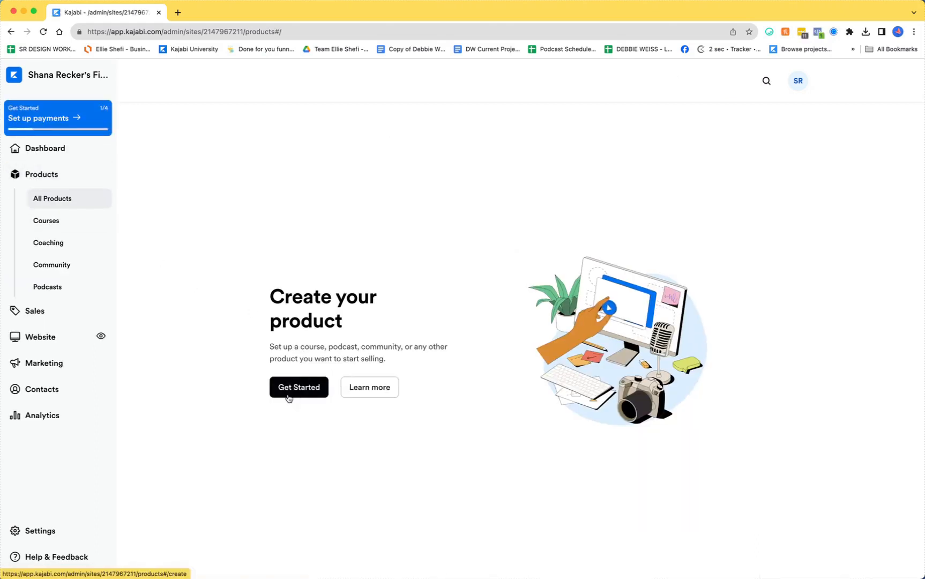
# Start creating a new product of the type Course.
pyautogui.click(305, 392)
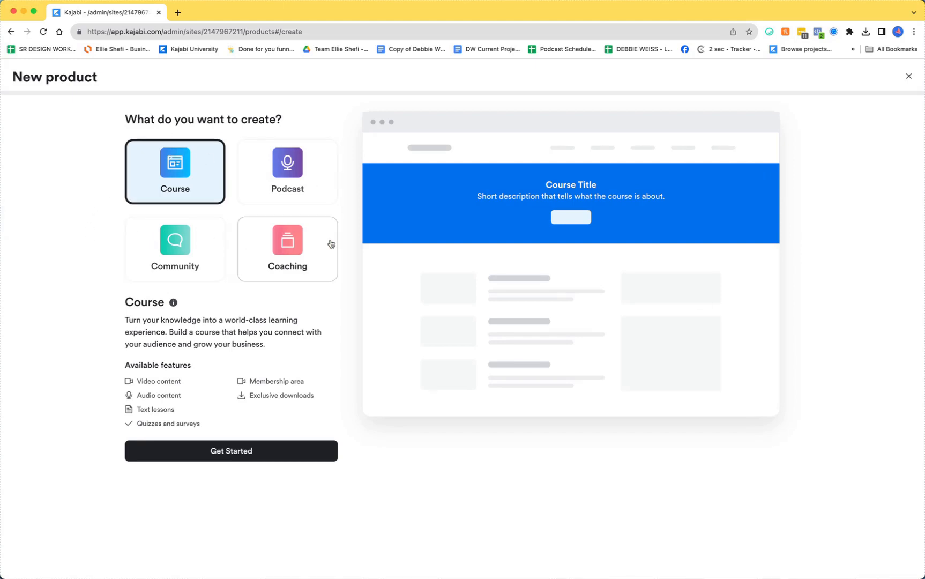
pyautogui.click(167, 180)
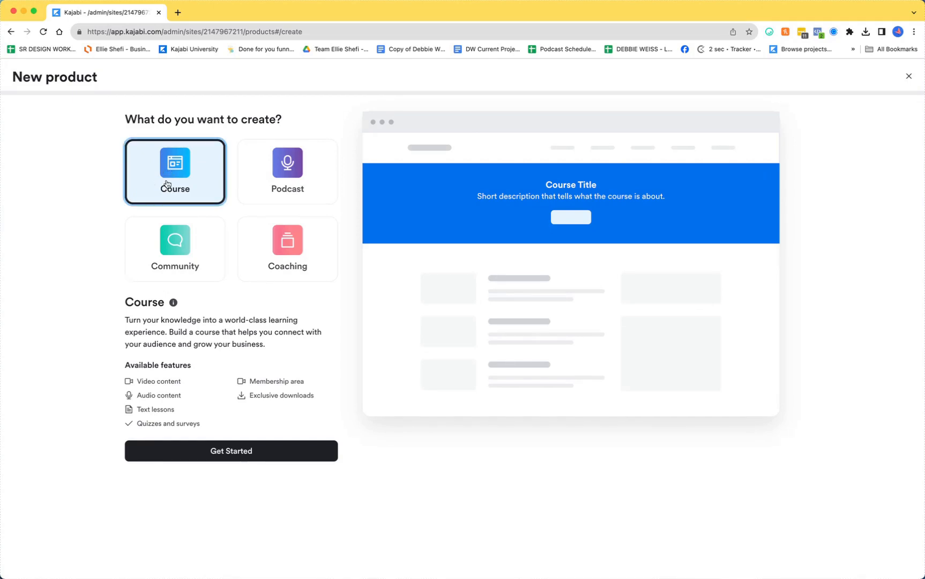
pyautogui.click(230, 449)
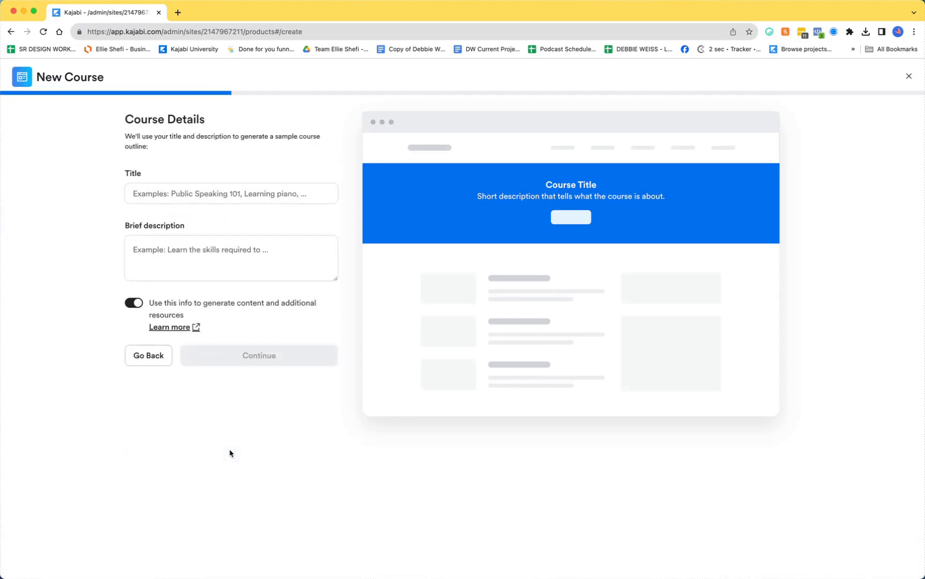
# Title the course "Start Your Online Business 101".
pyautogui.click(148, 193)
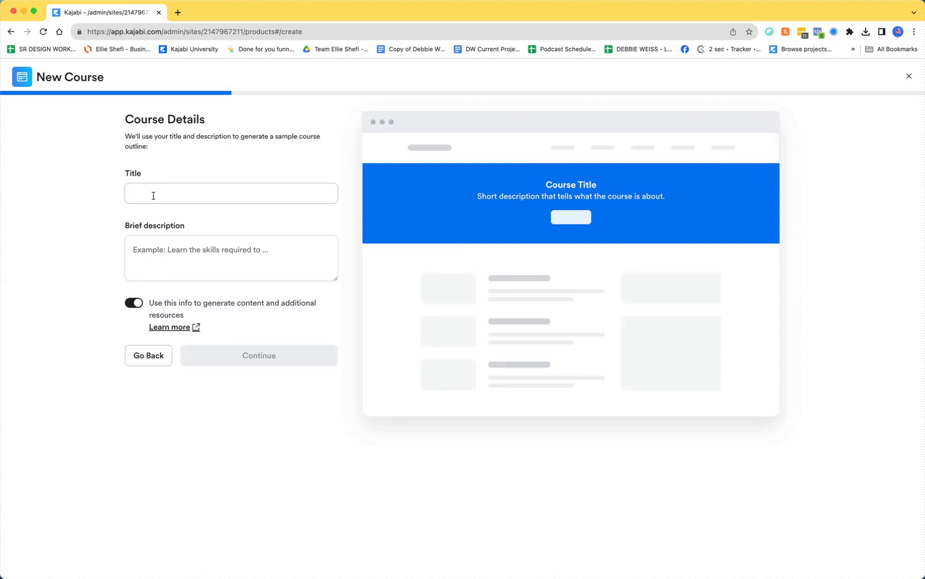
pyautogui.write('Start Y')
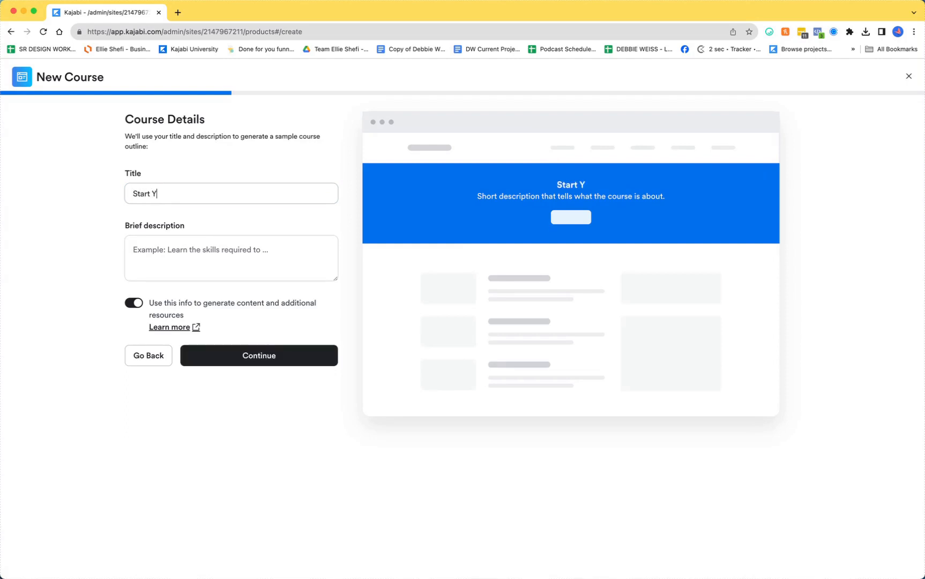
pyautogui.write('our Online Busines')
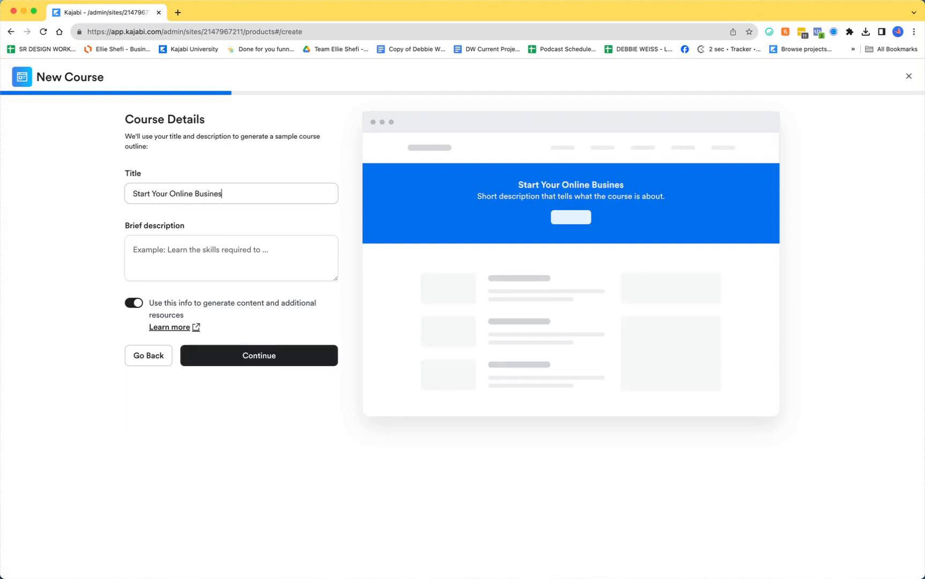
pyautogui.write('s 101')
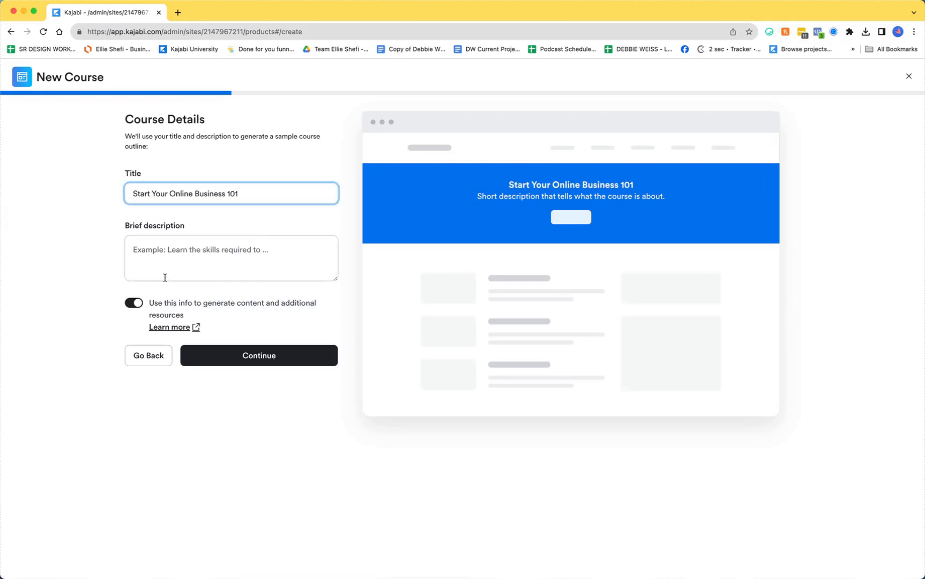
# Enter the brief description "Step-by-step instructions on how to create your first online business.".
pyautogui.click(166, 270)
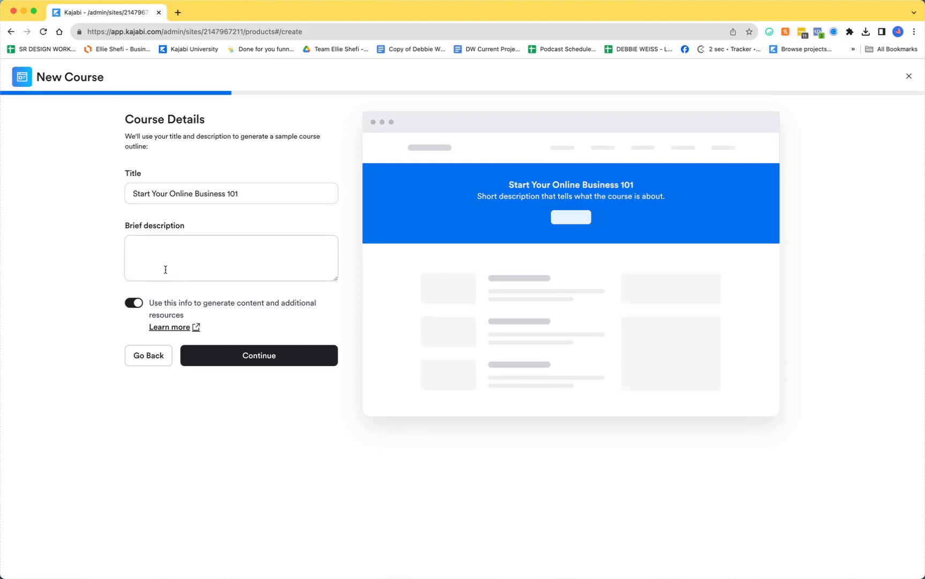
pyautogui.write('Step')
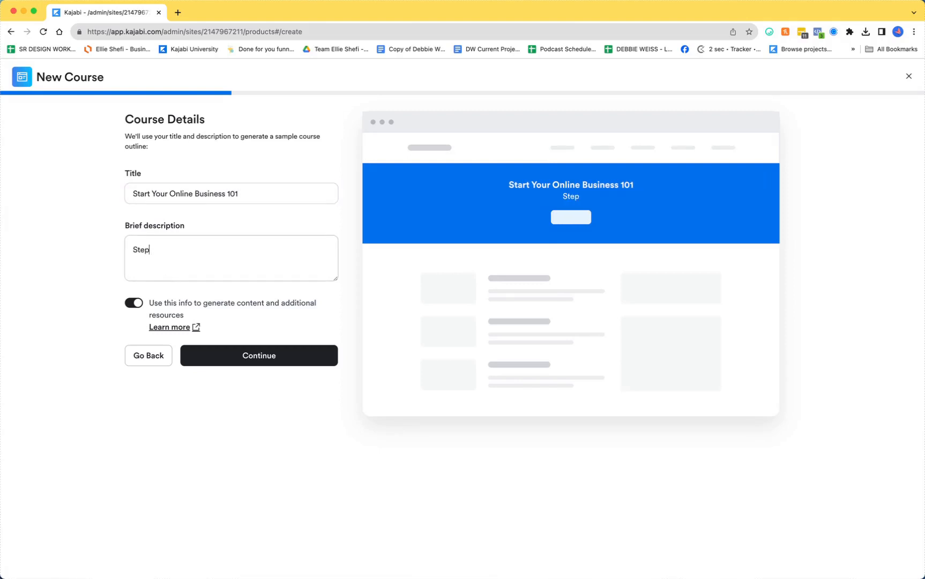
pyautogui.write('-by-step ins')
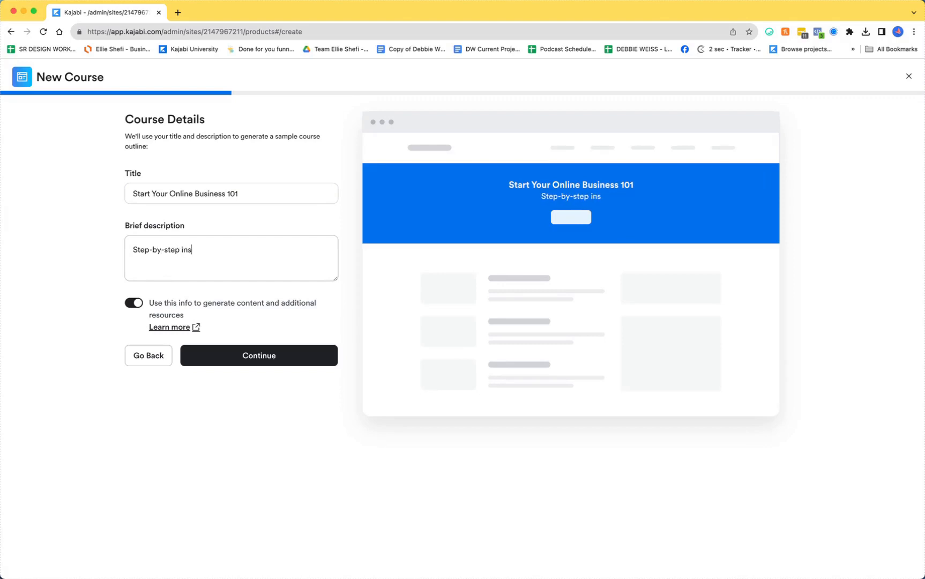
pyautogui.write('trc')
pyautogui.press('BackSpace')
pyautogui.write('uctions on how to ')
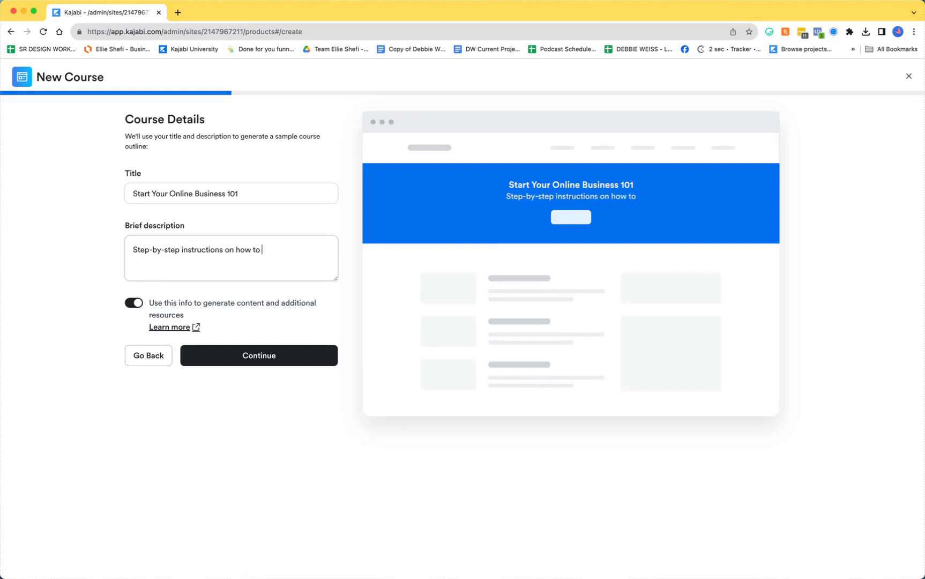
pyautogui.write('create your first online business')
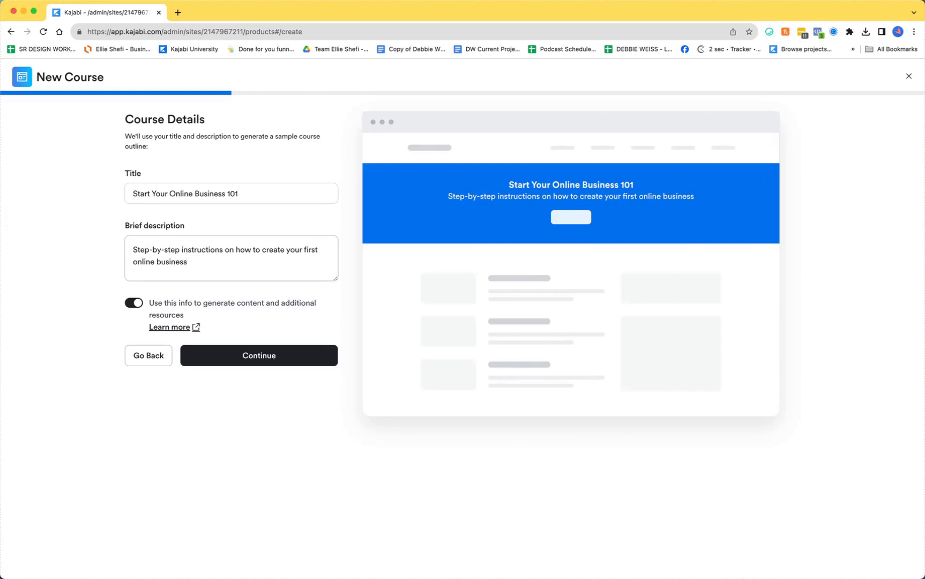
pyautogui.write('.')
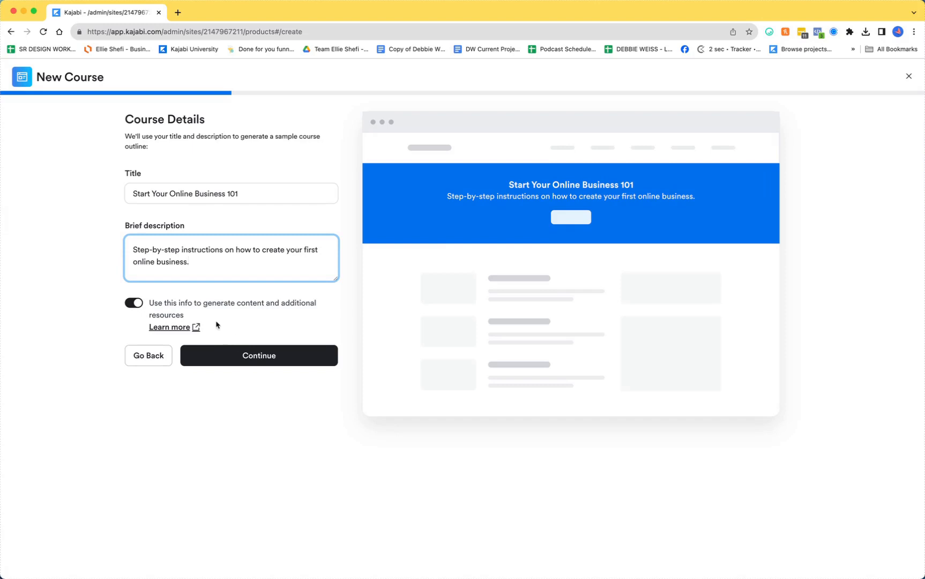
# Keep content generation from the course info enabled and continue past the appearance page without uploading an image.
pyautogui.click(129, 305)
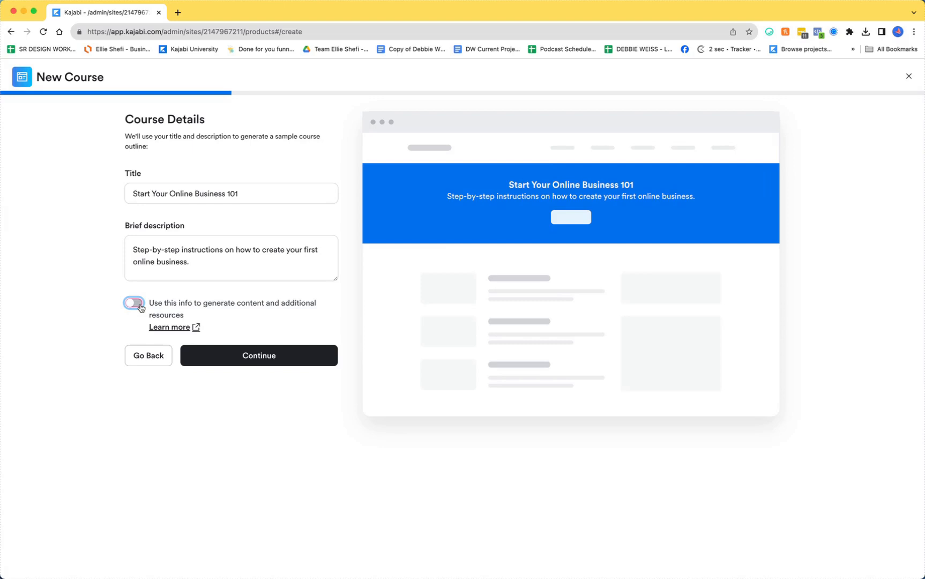
pyautogui.click(139, 305)
pyautogui.click(271, 357)
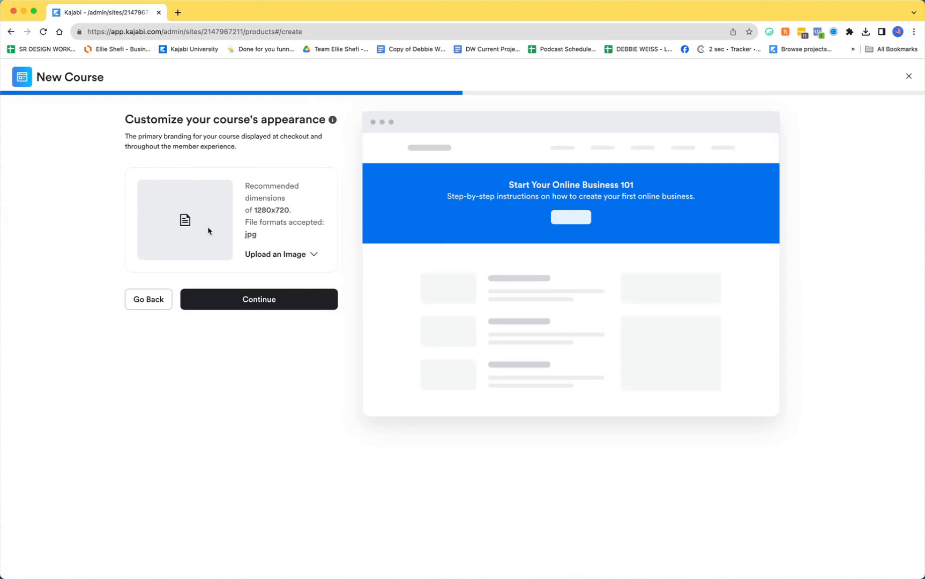
pyautogui.click(261, 305)
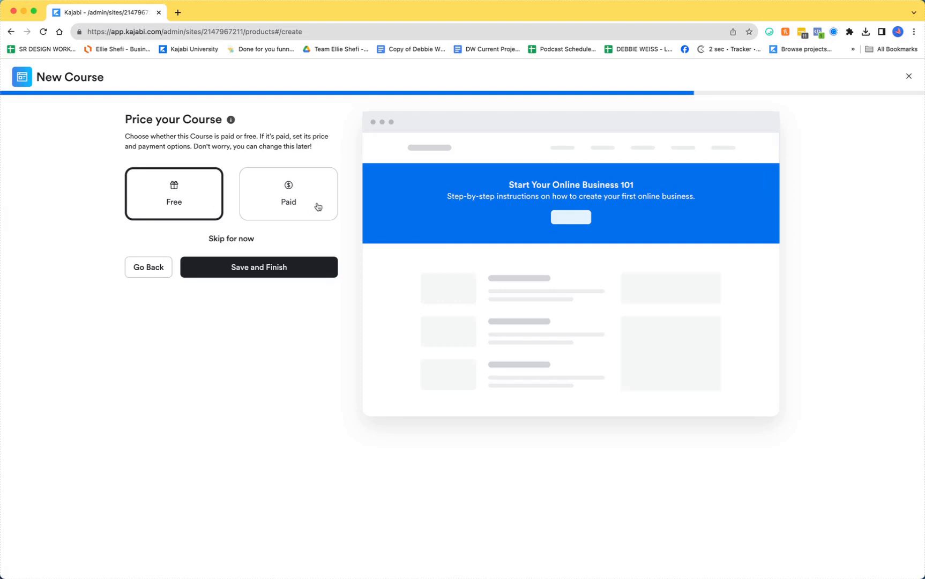
# Check the Paid pricing option, reselect Free, and skip pricing to create the course.
pyautogui.click(300, 202)
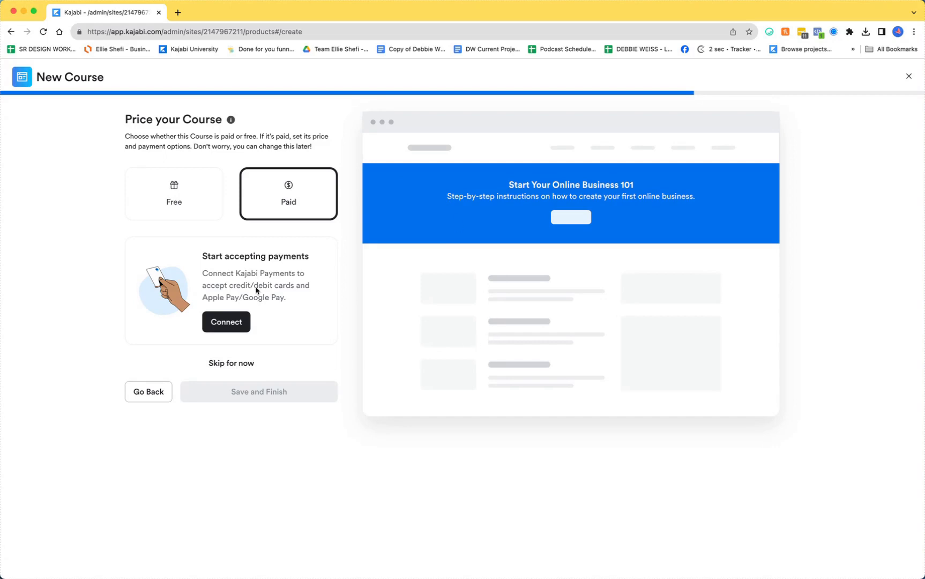
pyautogui.click(156, 200)
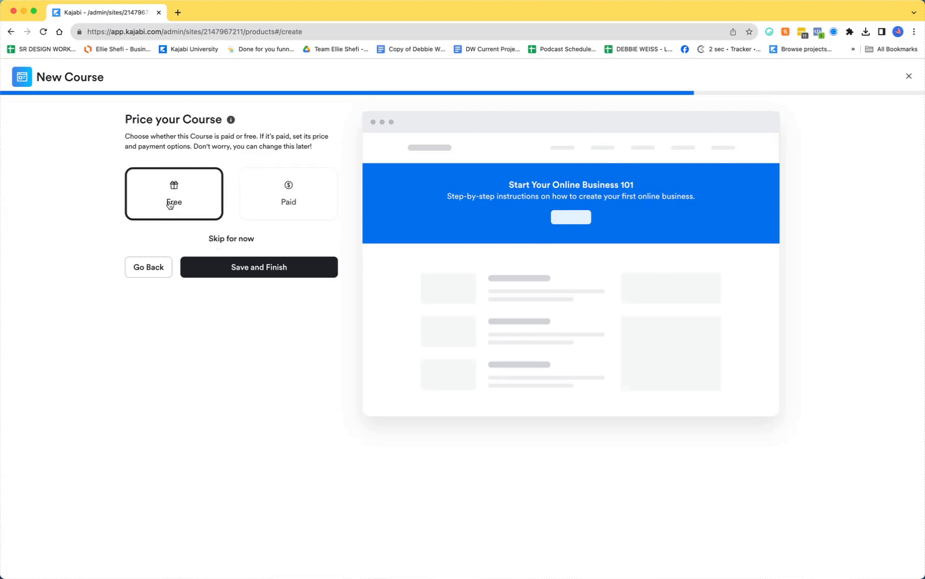
pyautogui.click(231, 241)
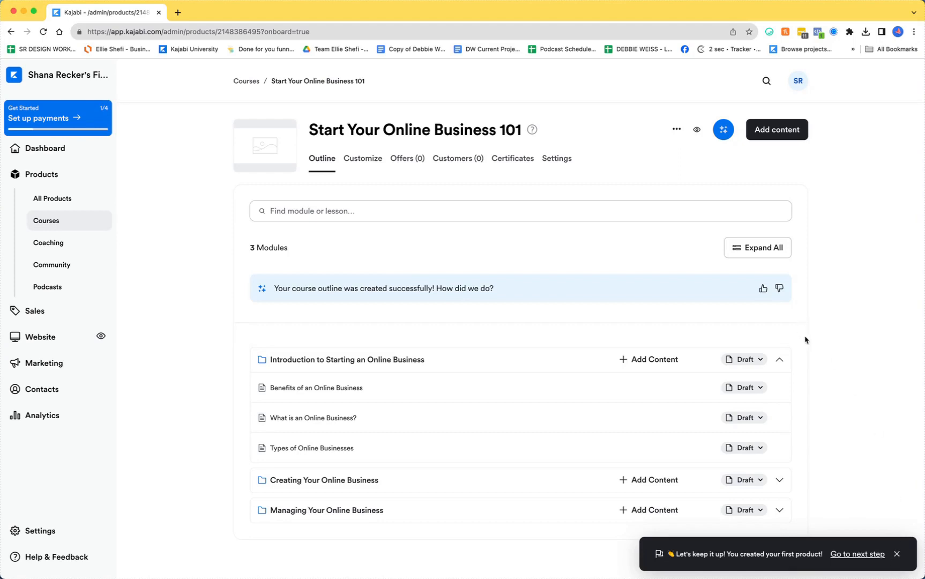
# Dismiss the next-step notification and examine the lessons inside all three modules of the generated course outline.
pyautogui.click(897, 555)
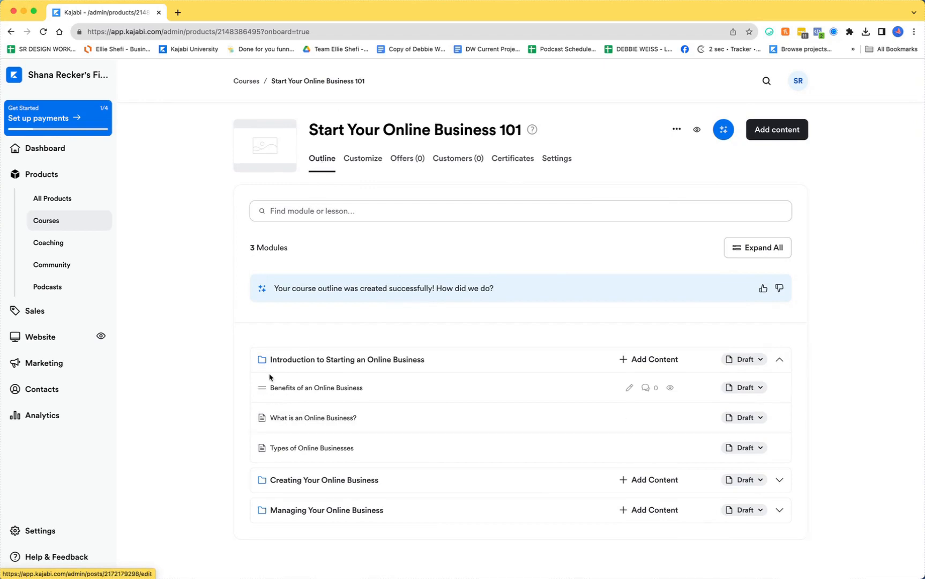
pyautogui.click(781, 359)
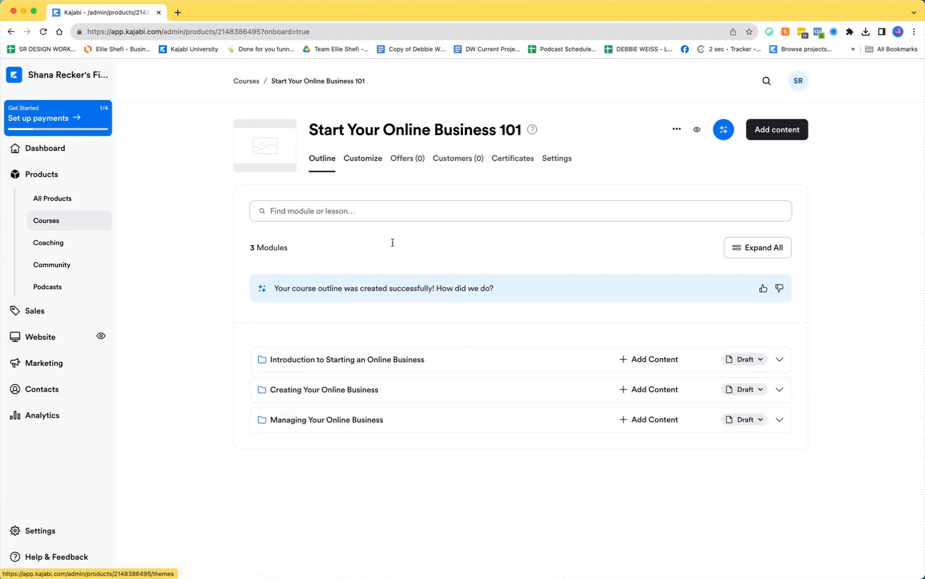
pyautogui.click(780, 360)
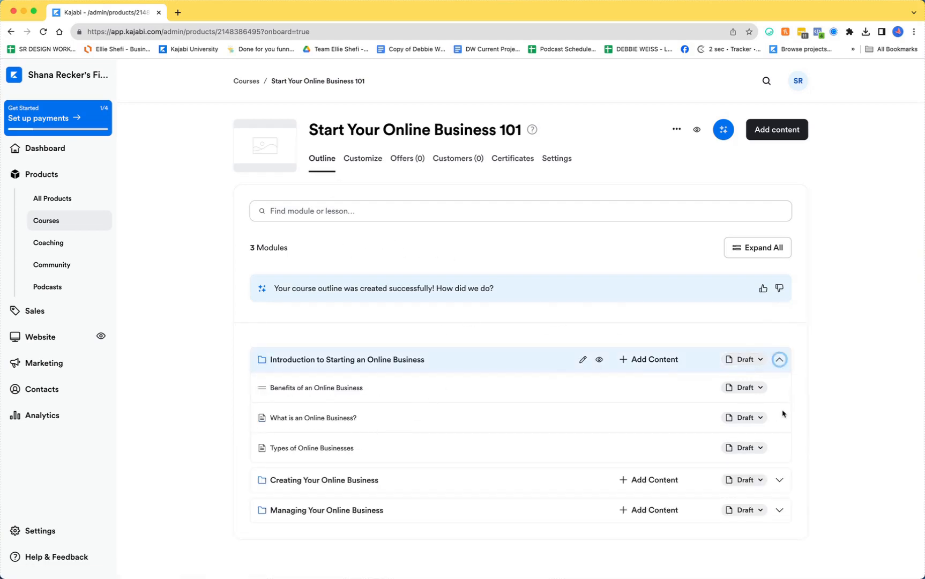
pyautogui.click(779, 480)
pyautogui.scroll(-3, 780, 483)
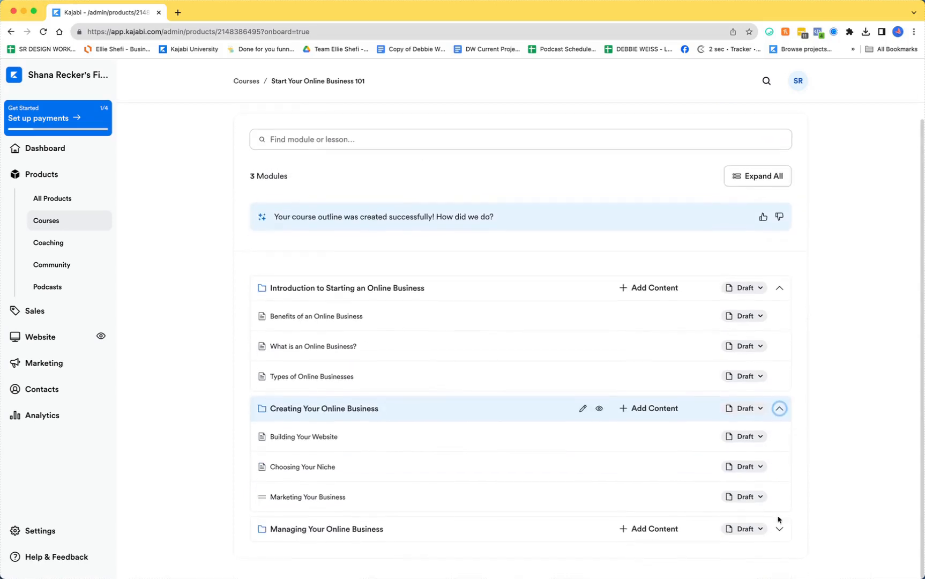
pyautogui.click(780, 533)
pyautogui.scroll(-2, 783, 534)
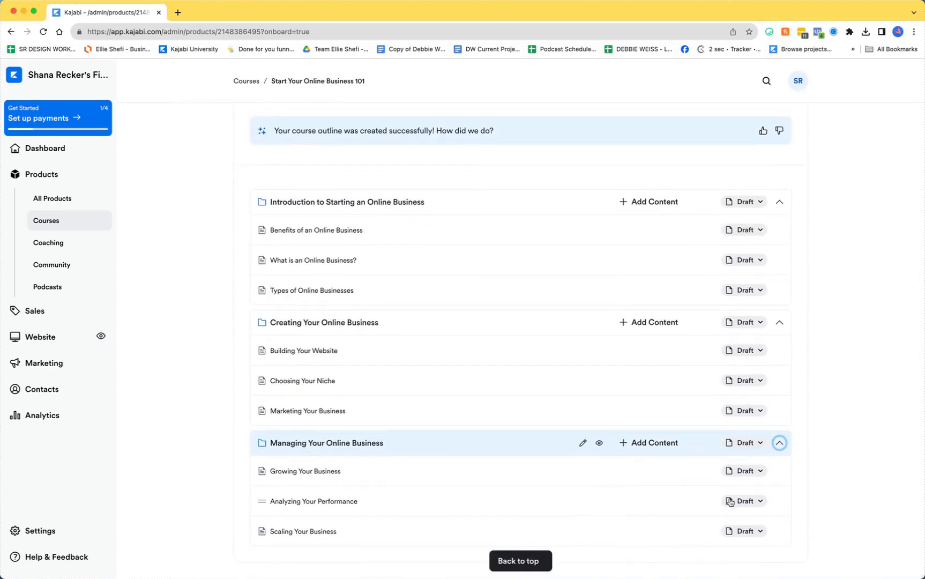
pyautogui.scroll(2, 785, 488)
pyautogui.scroll(5, 785, 488)
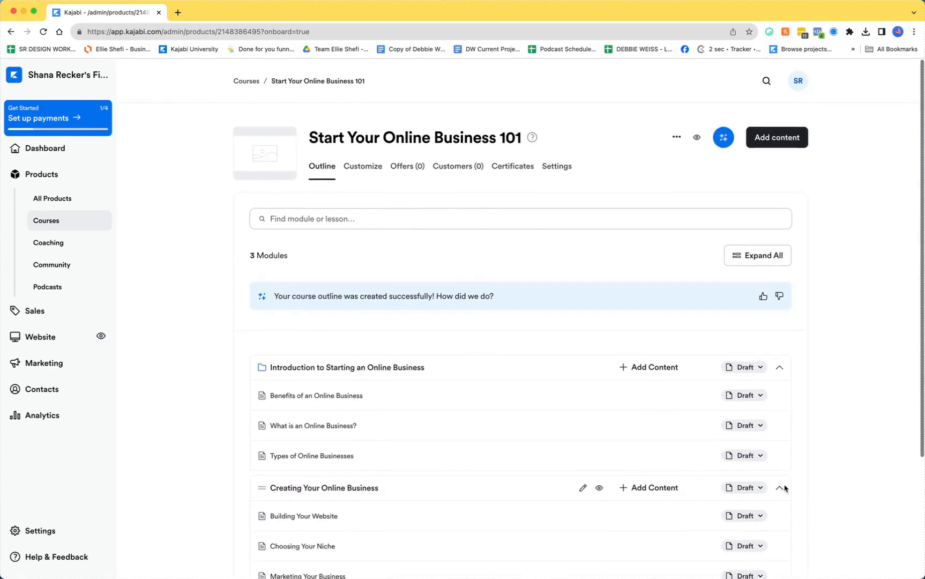
# Examine the hero, product info and start button settings of the active Premier Product template, and exit the editor.
pyautogui.click(363, 158)
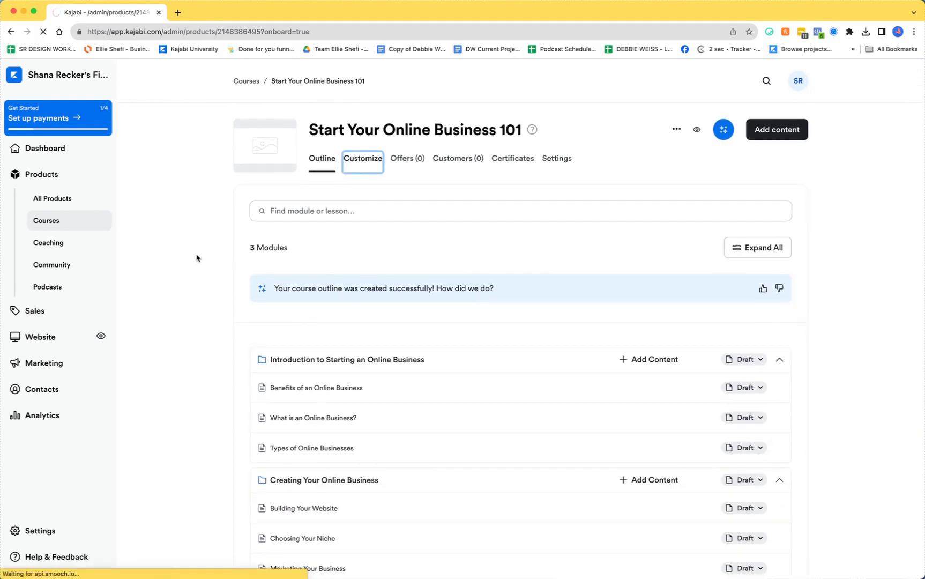
pyautogui.moveTo(579, 252)
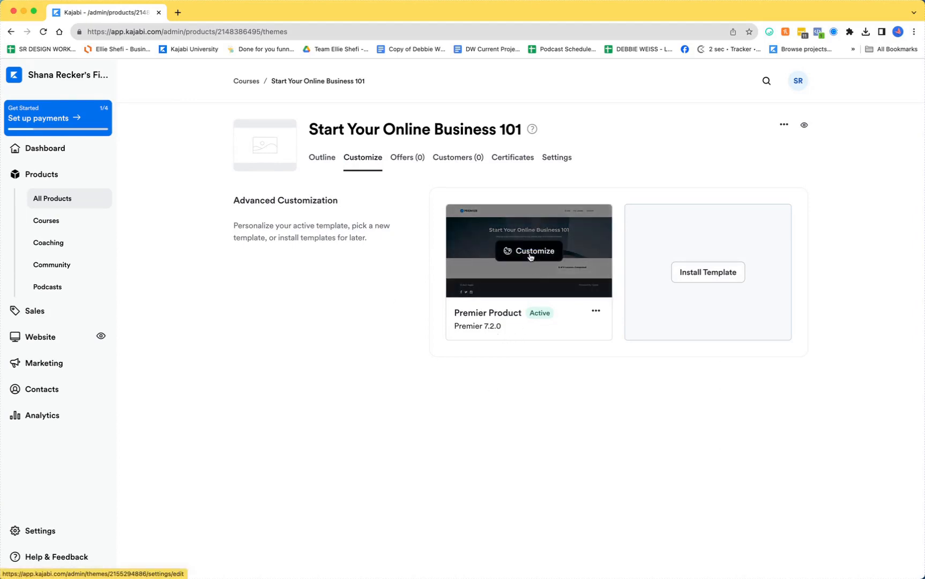
pyautogui.click(531, 257)
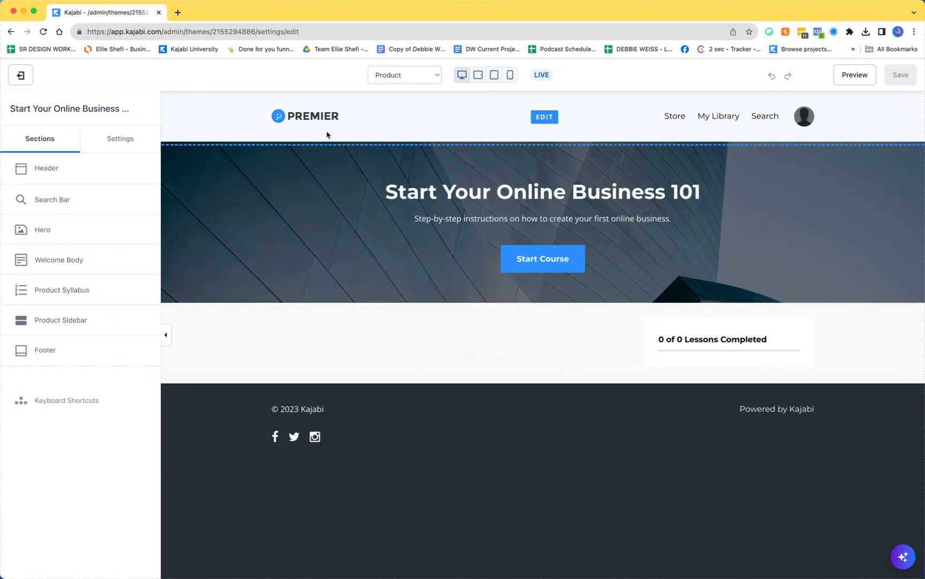
pyautogui.click(293, 191)
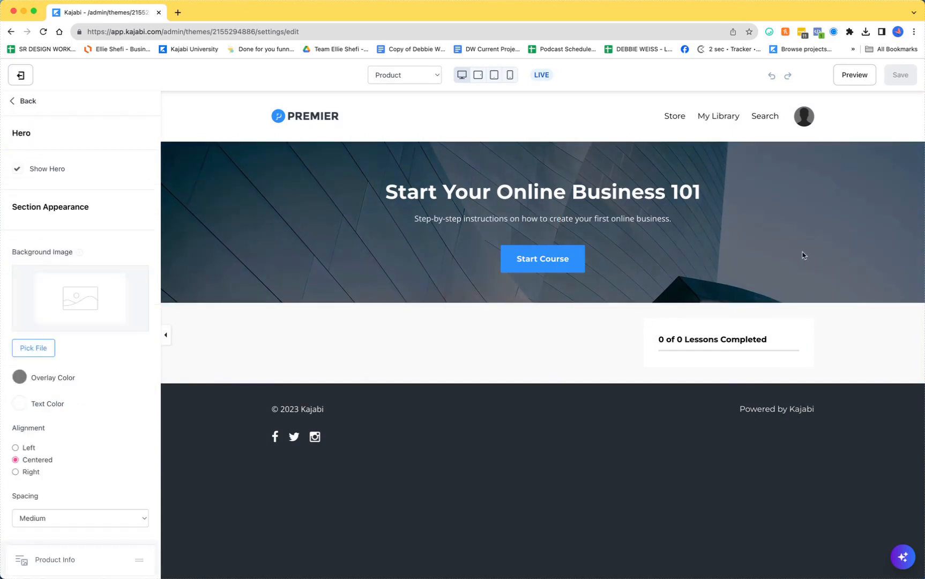
pyautogui.click(514, 191)
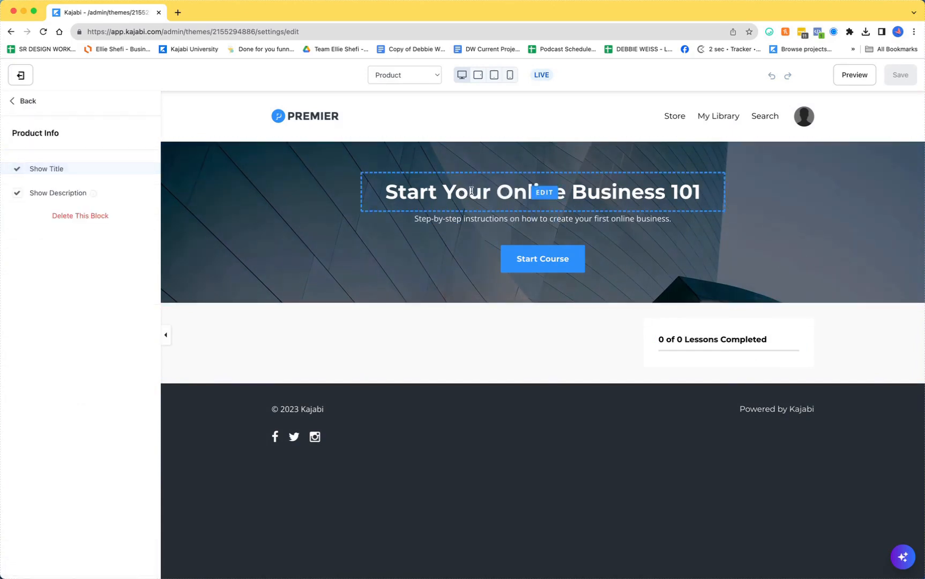
pyautogui.click(579, 263)
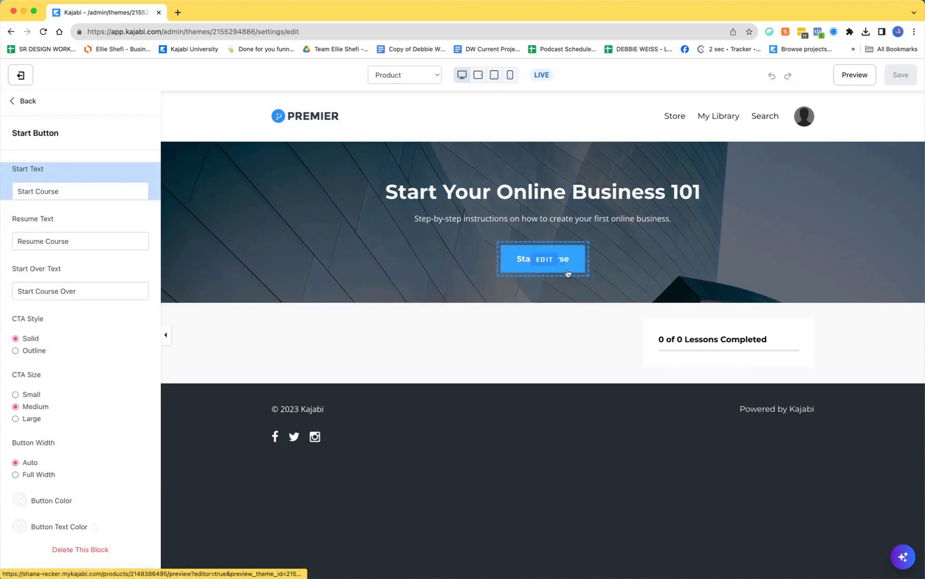
pyautogui.click(15, 101)
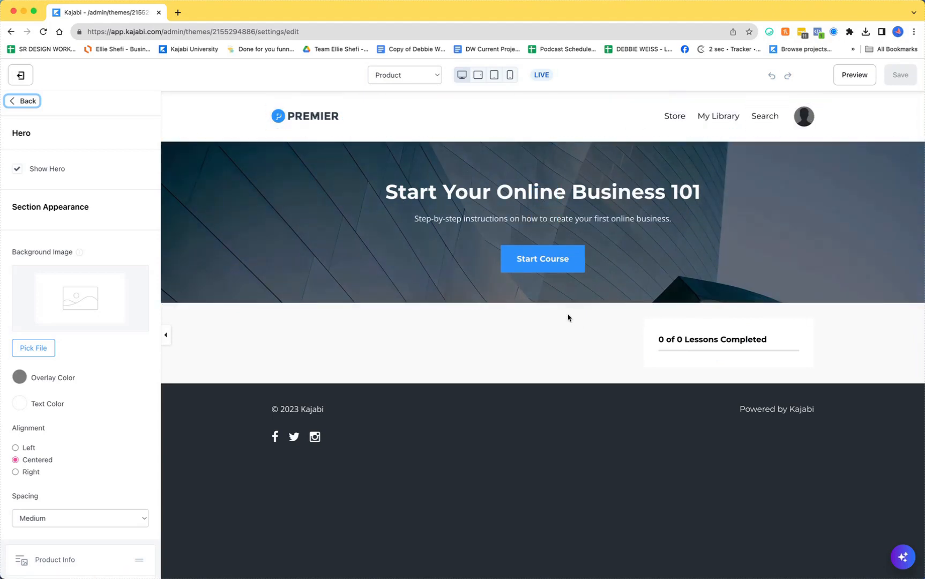
pyautogui.click(12, 101)
pyautogui.click(20, 76)
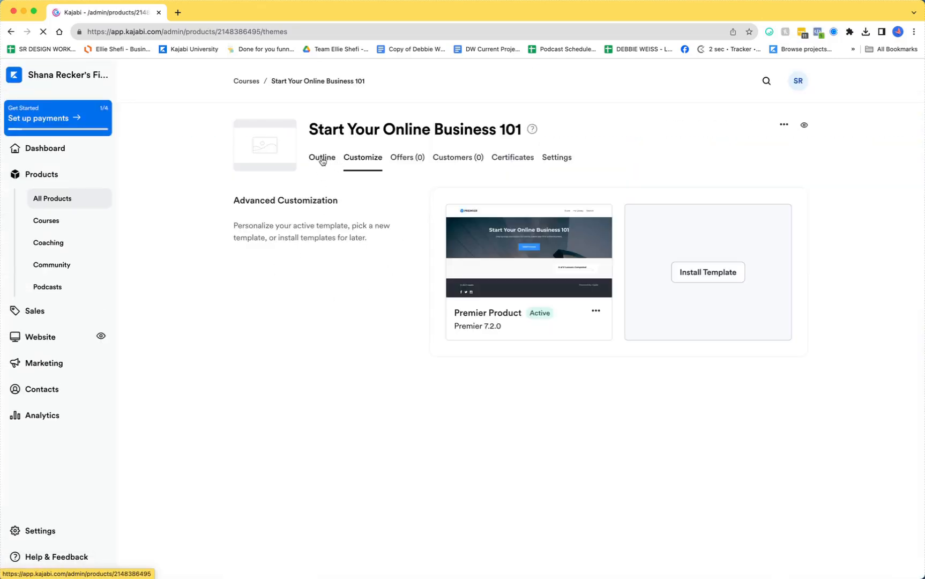
# Browse the installable course templates, preview the Sunset template, and examine its welcome text, category layout and feature list.
pyautogui.click(708, 272)
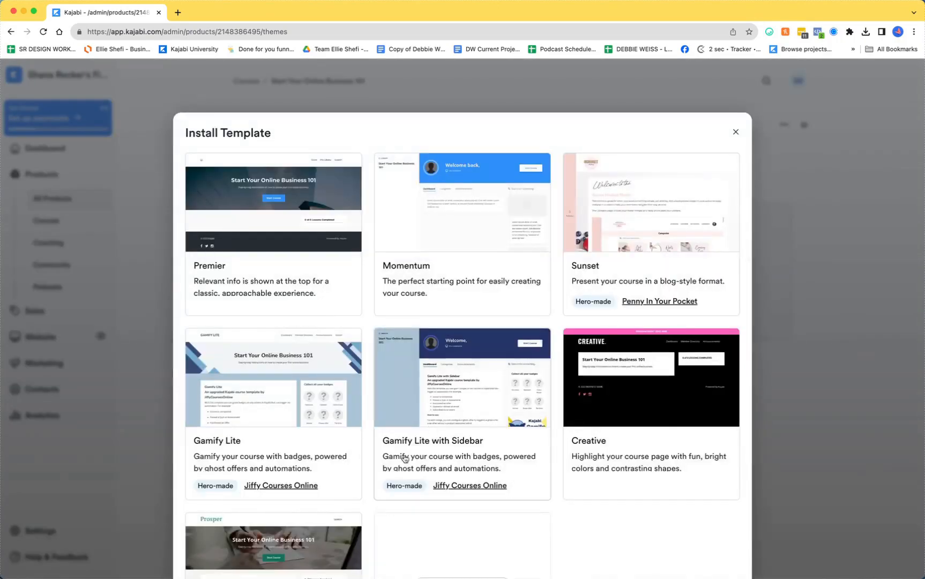
pyautogui.scroll(-3, 238, 263)
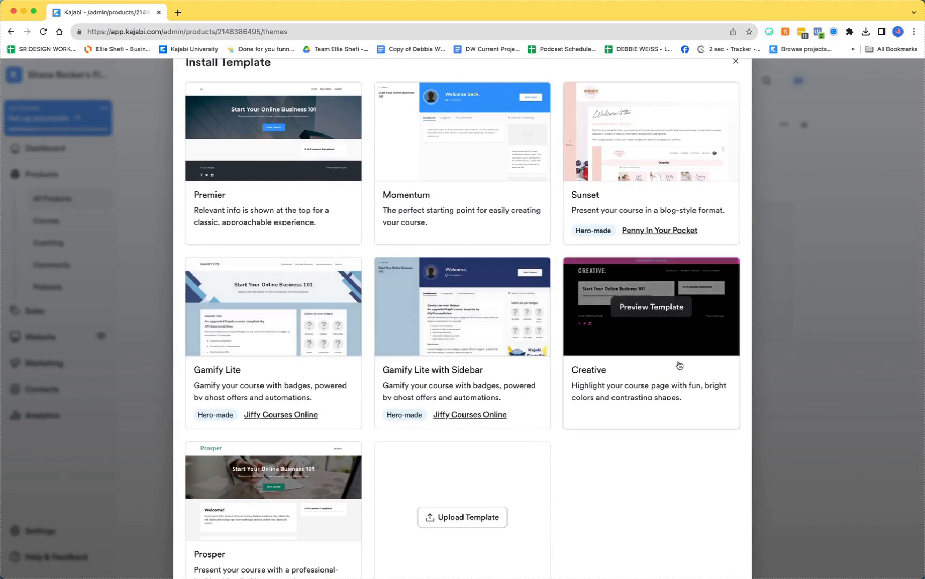
pyautogui.scroll(3, 231, 488)
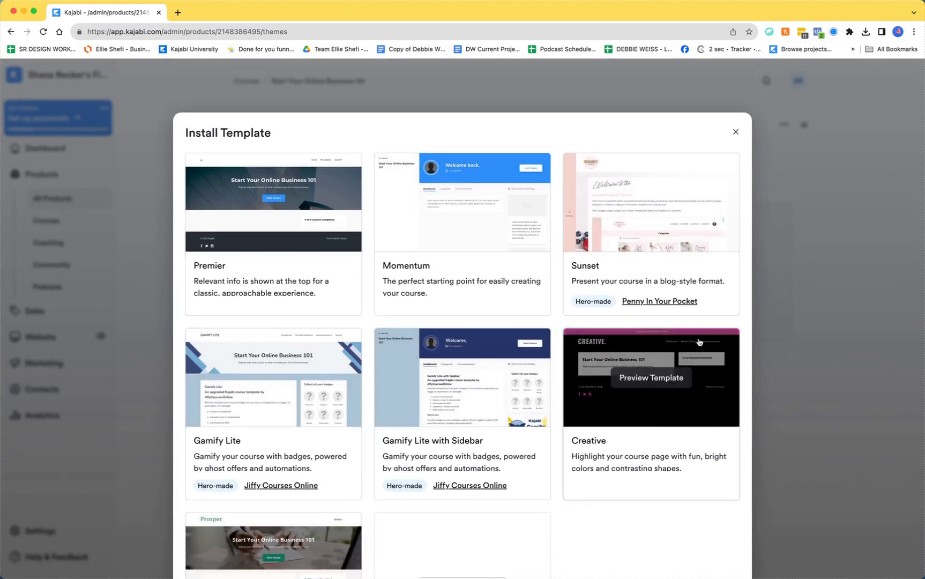
pyautogui.click(671, 231)
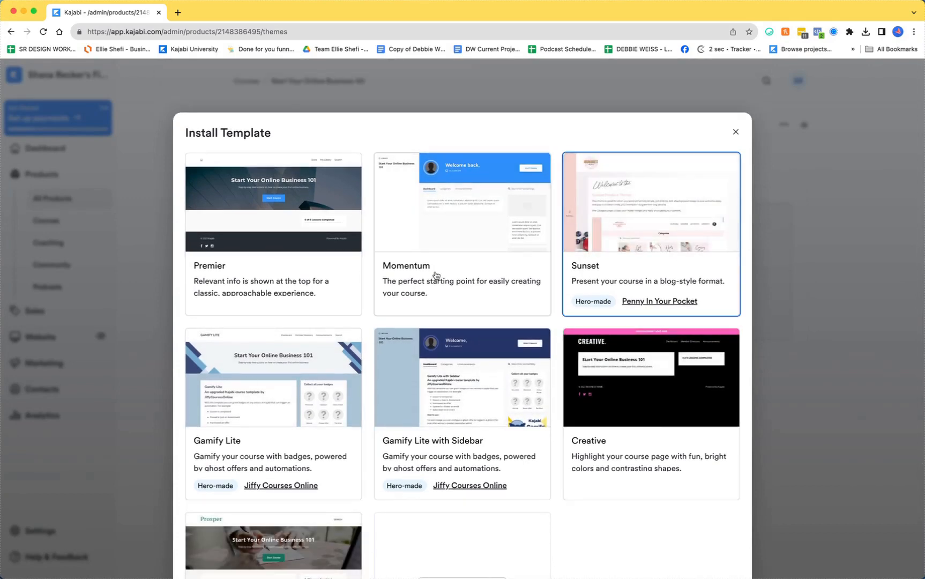
pyautogui.click(667, 198)
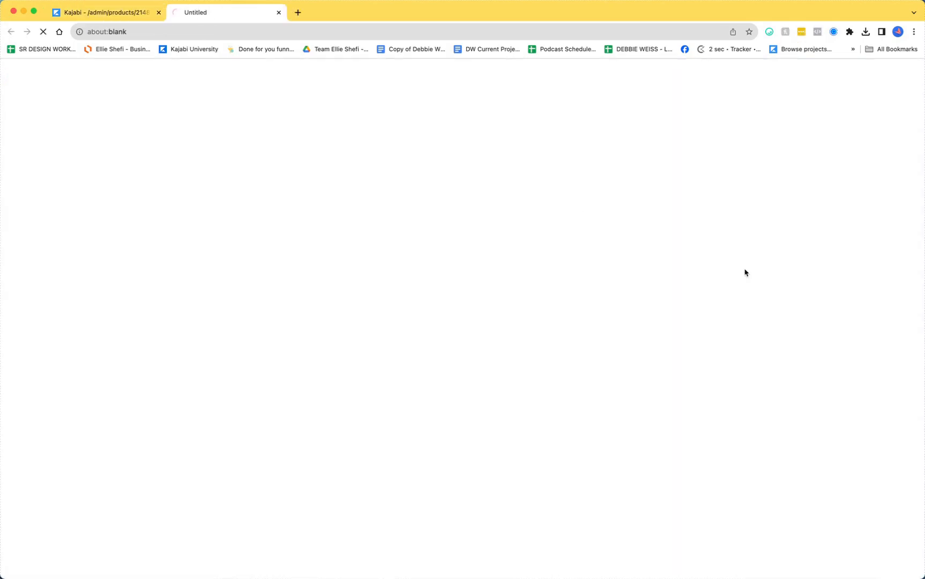
pyautogui.scroll(-5, 681, 262)
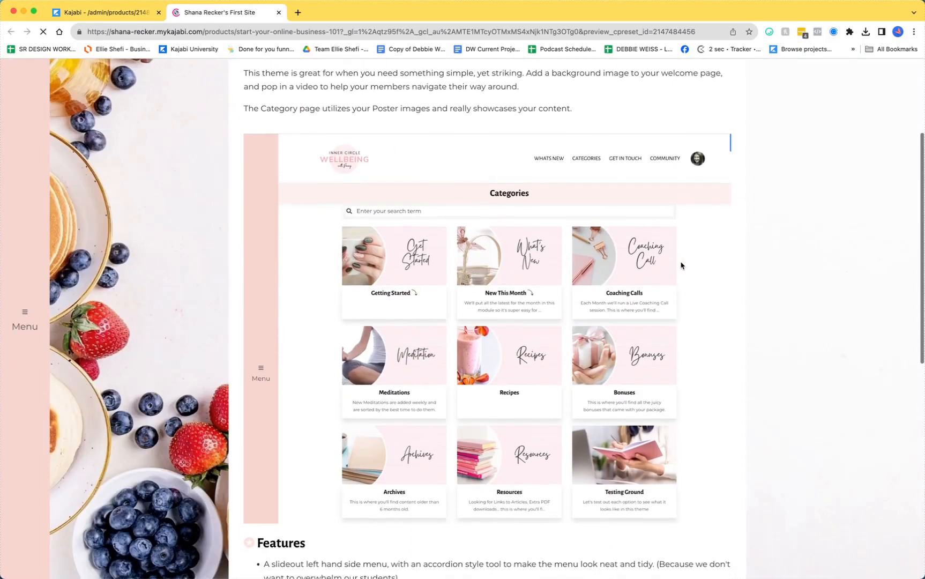
pyautogui.scroll(5, 307, 340)
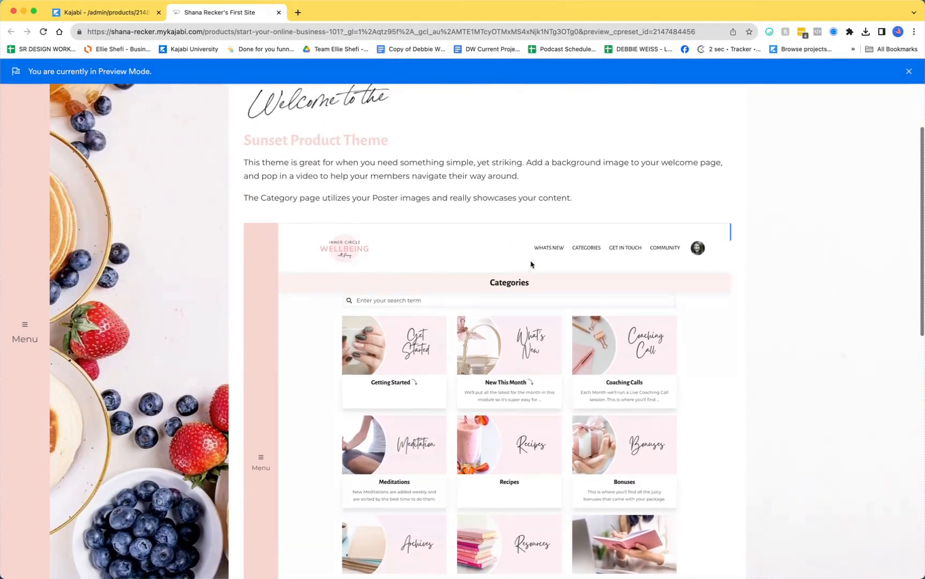
pyautogui.scroll(1, 370, 290)
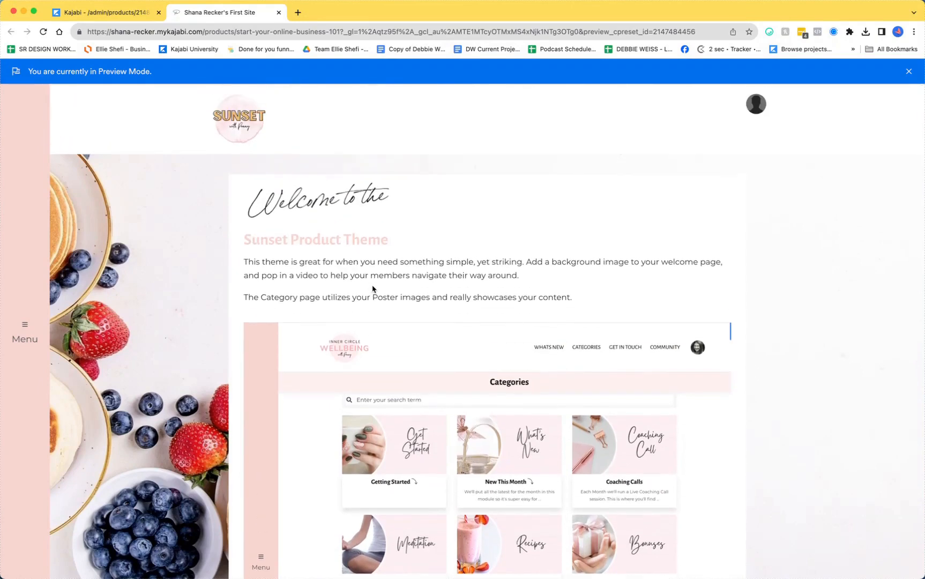
pyautogui.scroll(-5, 646, 302)
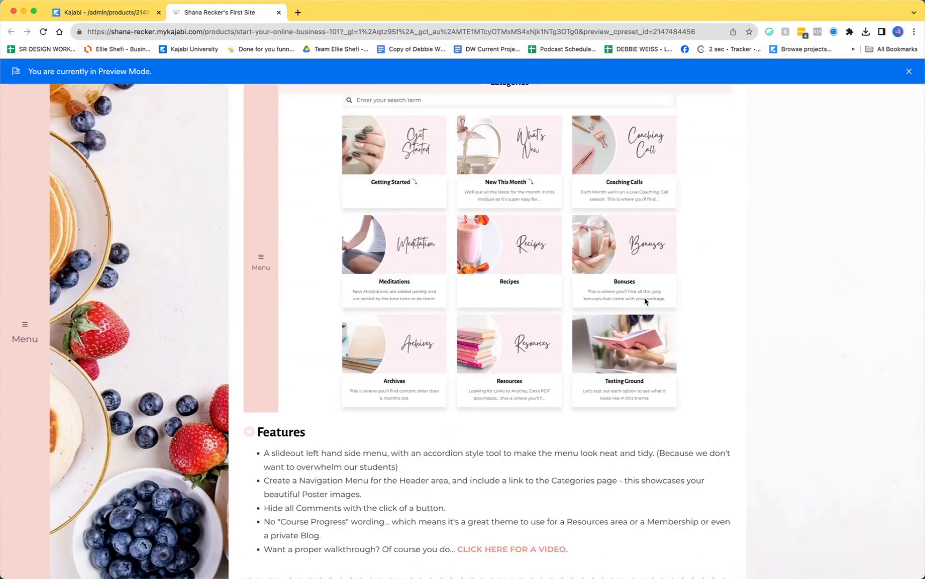
pyautogui.scroll(3, 645, 301)
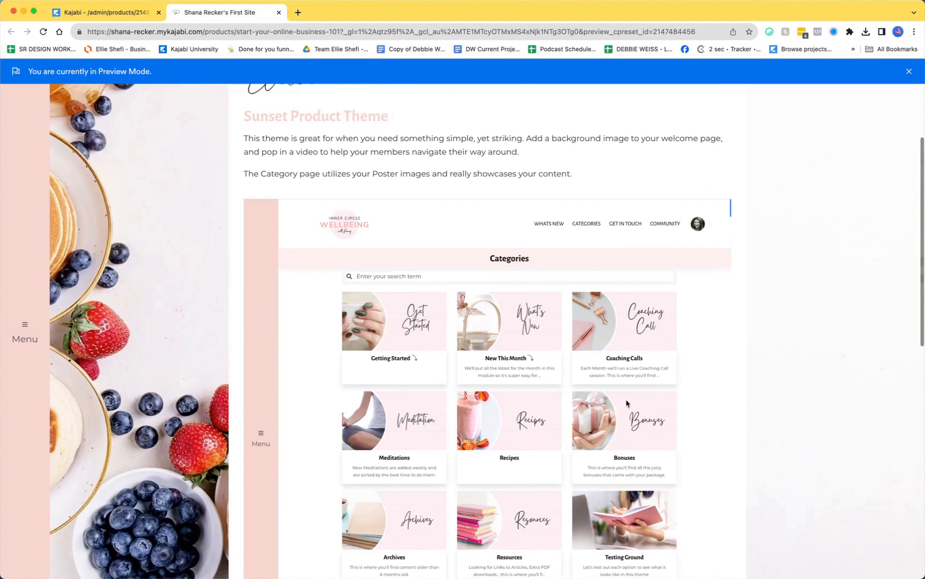
pyautogui.scroll(3, 643, 397)
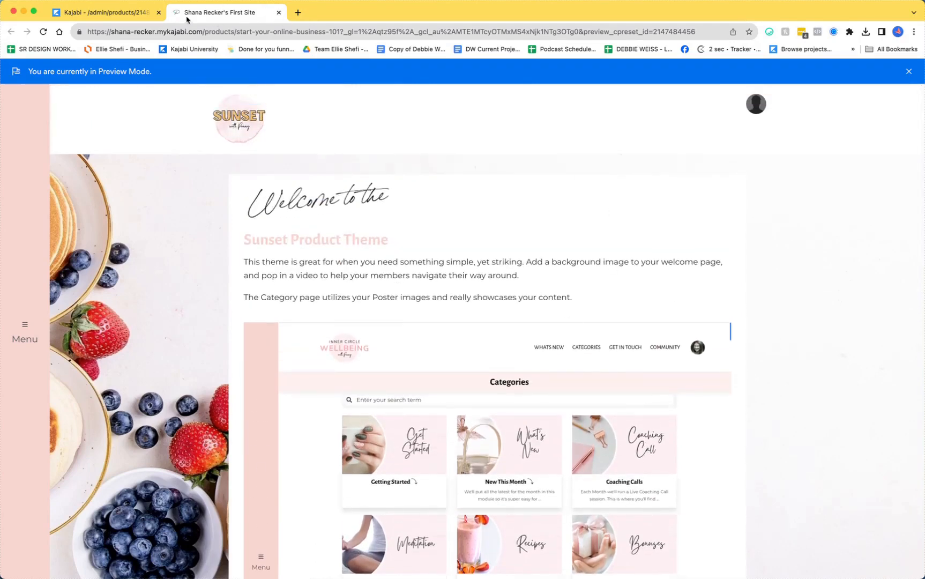
# Return to the template selection and install the Prosper template for the course.
pyautogui.click(107, 12)
pyautogui.scroll(-2, 365, 176)
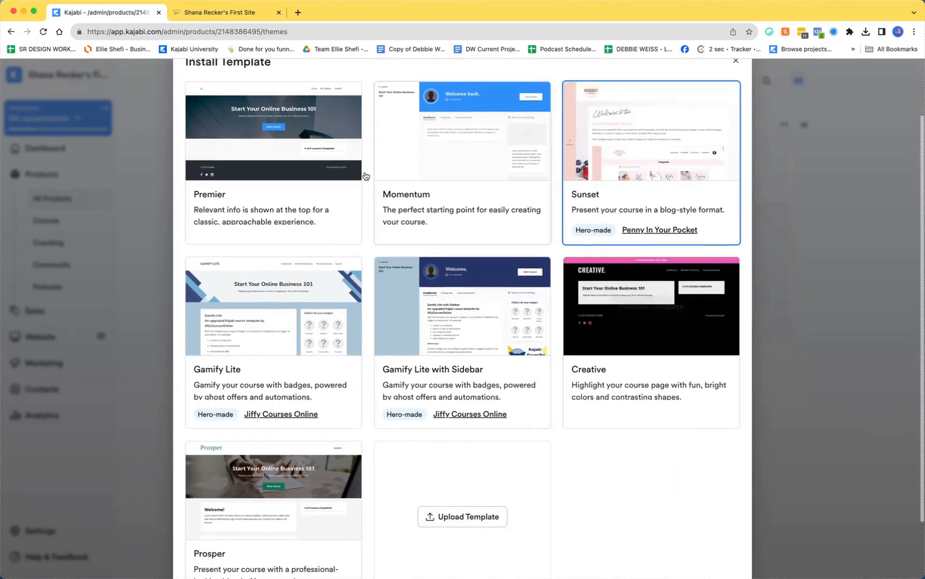
pyautogui.scroll(-2, 462, 305)
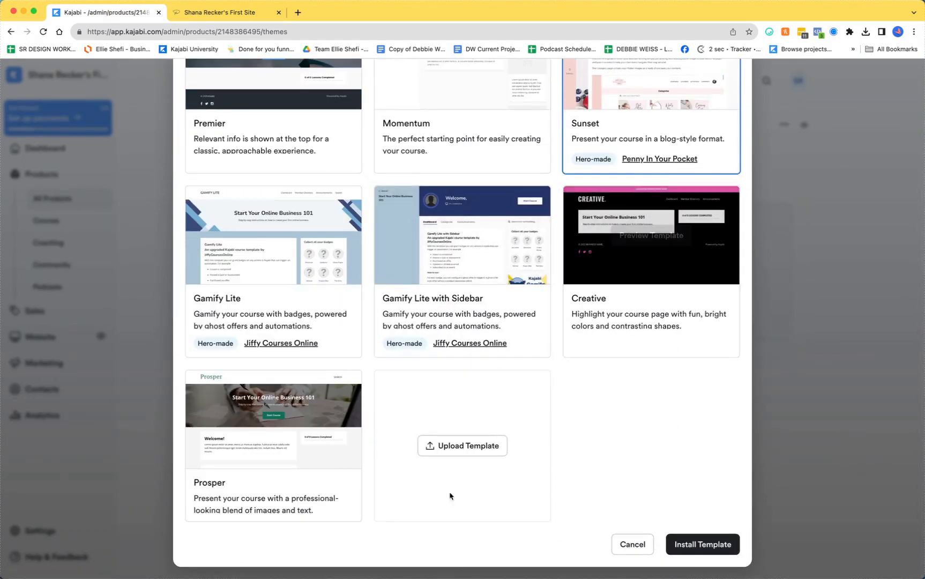
pyautogui.moveTo(252, 429)
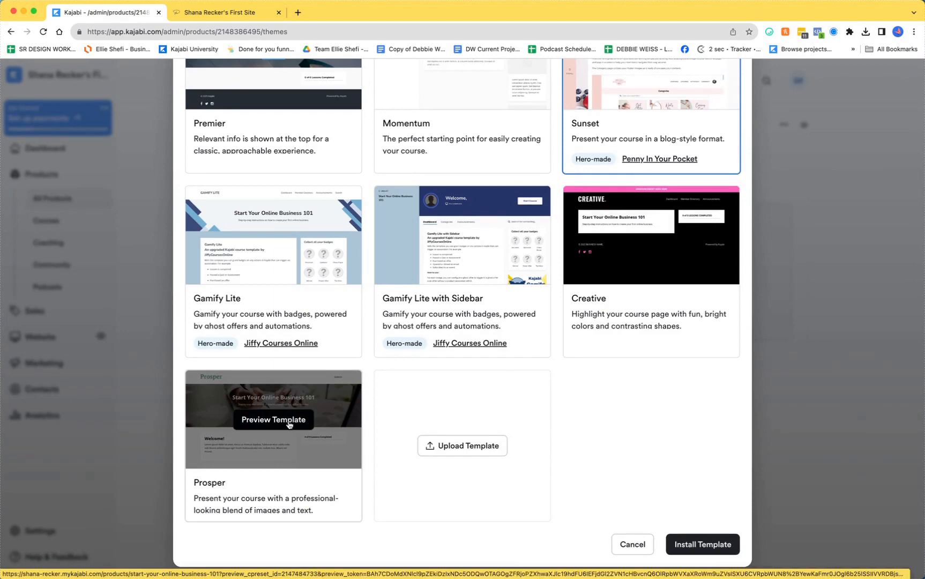
pyautogui.click(281, 462)
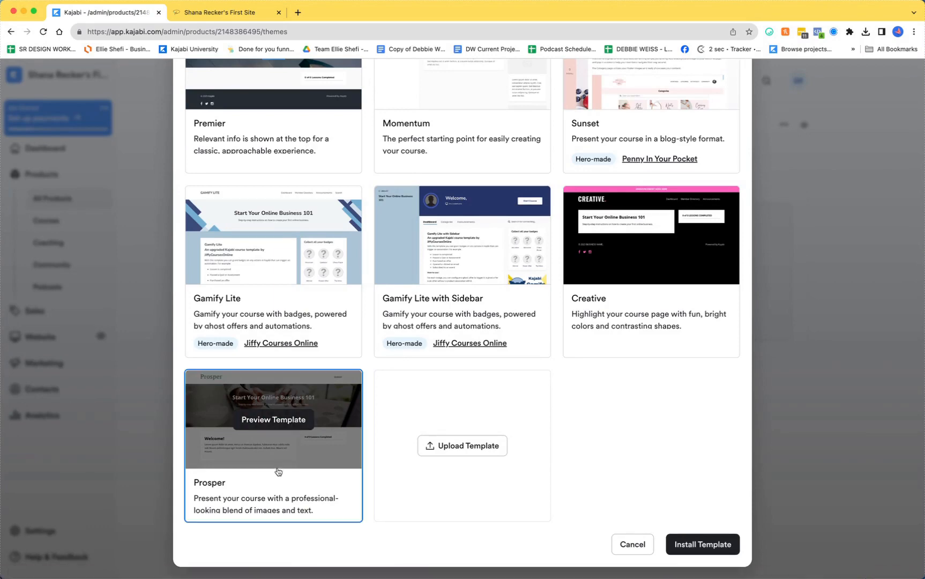
pyautogui.click(717, 549)
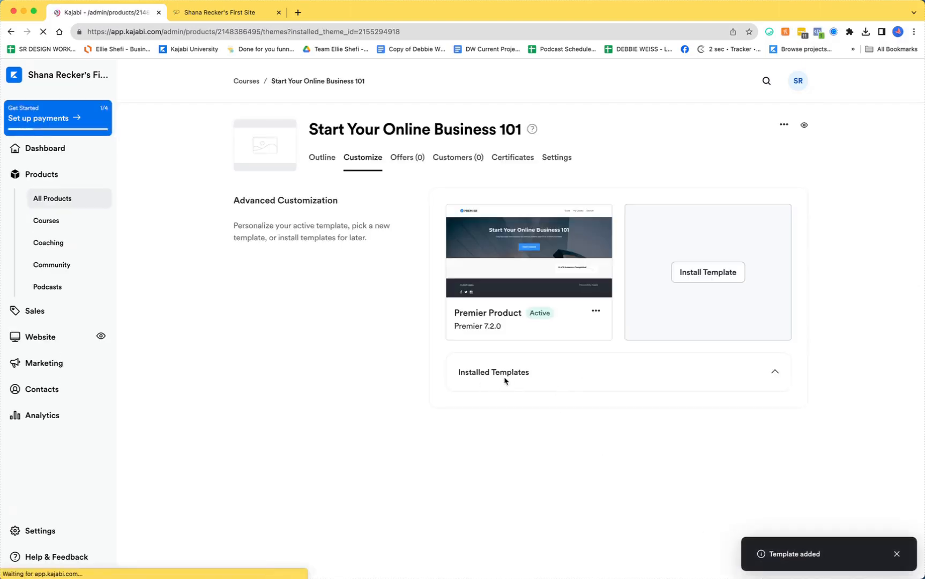
# Activate the installed Prosper template and expand the installed templates again.
pyautogui.click(773, 375)
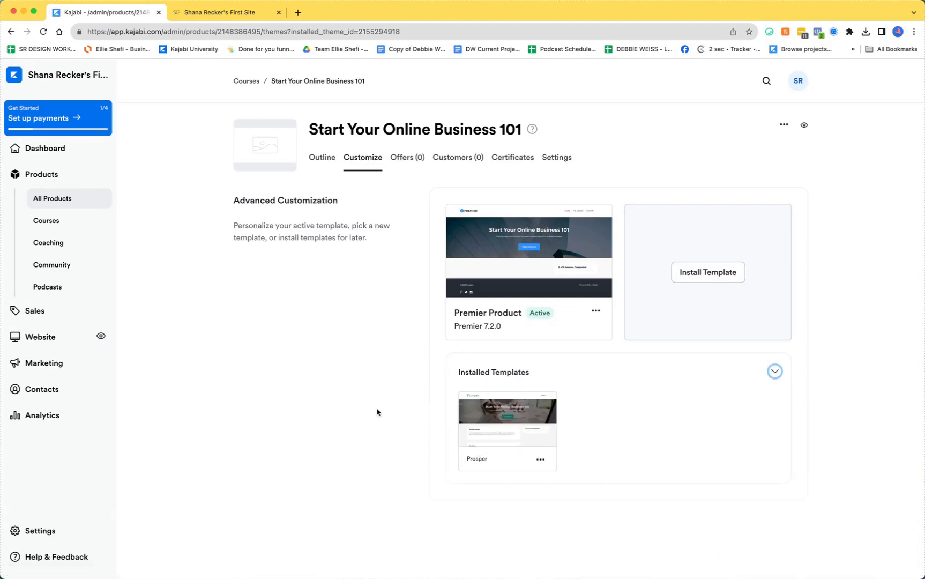
pyautogui.click(541, 460)
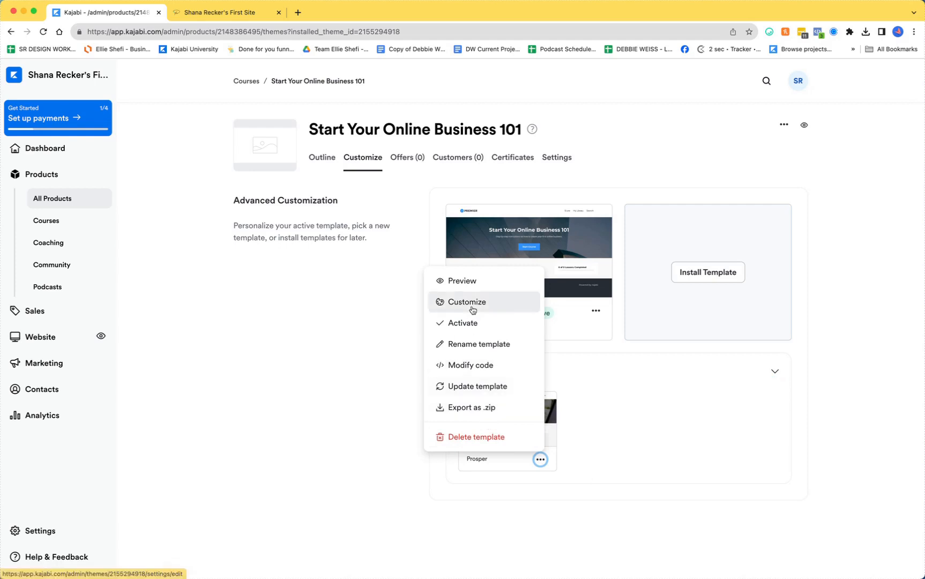
pyautogui.click(471, 324)
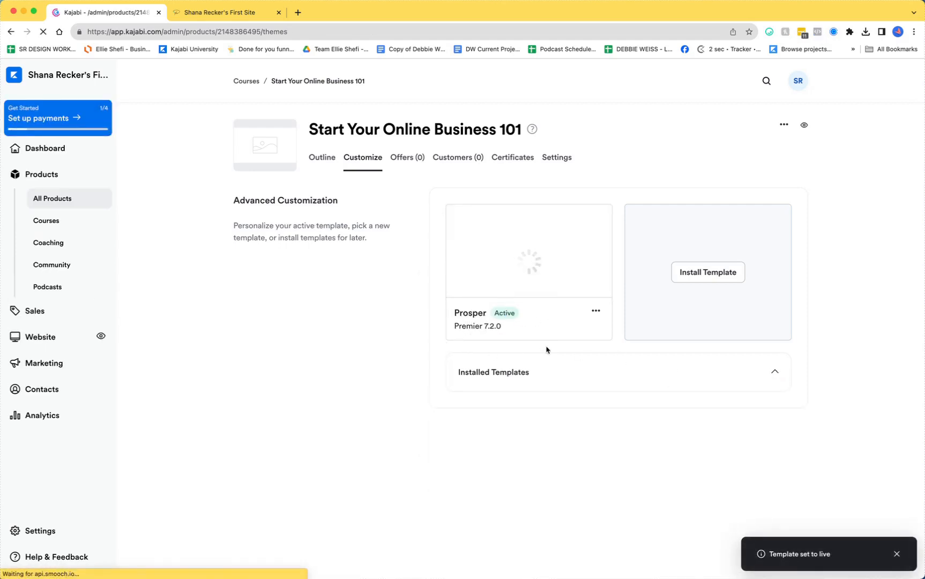
pyautogui.click(775, 371)
pyautogui.moveTo(517, 442)
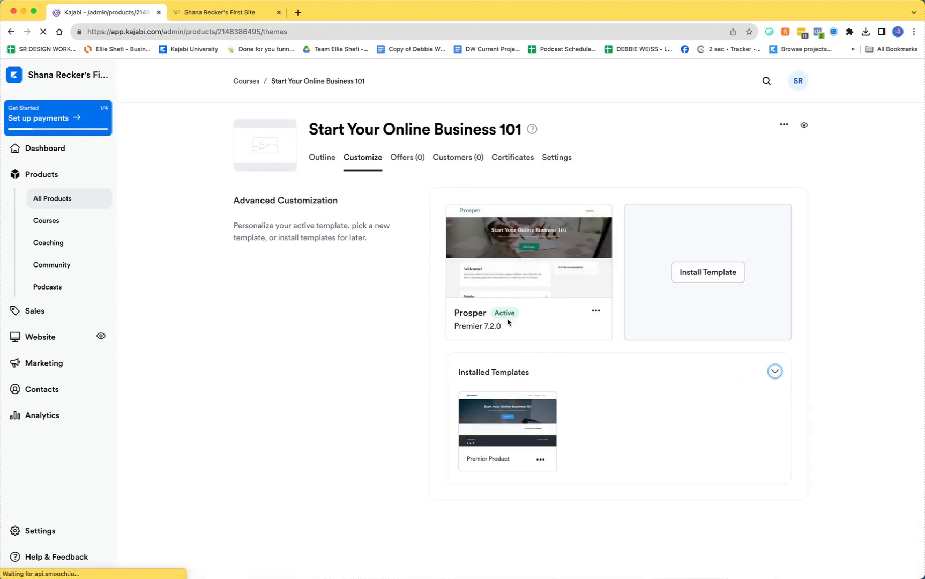
# Open the Prosper template for customization, examine its search bar section settings, and exit the editor.
pyautogui.moveTo(583, 252)
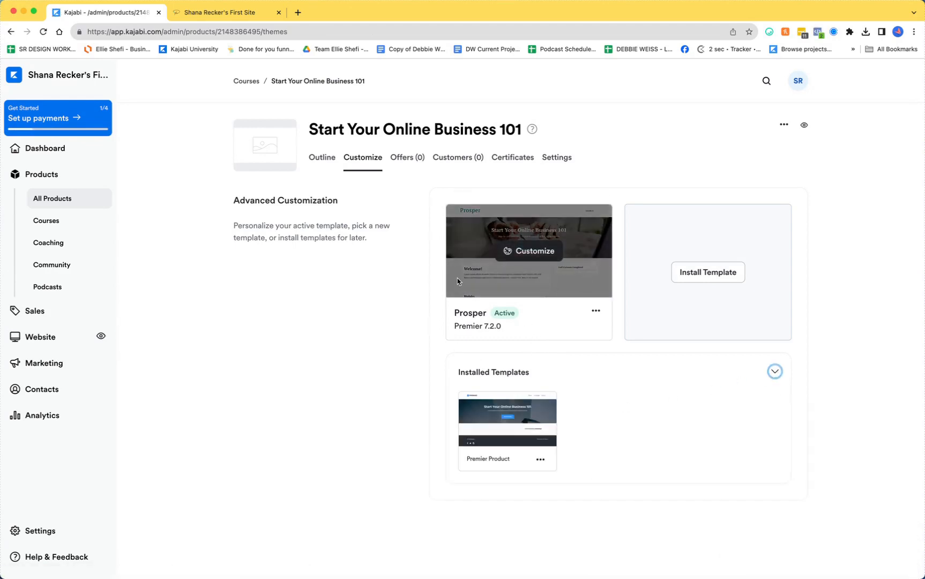
pyautogui.click(536, 253)
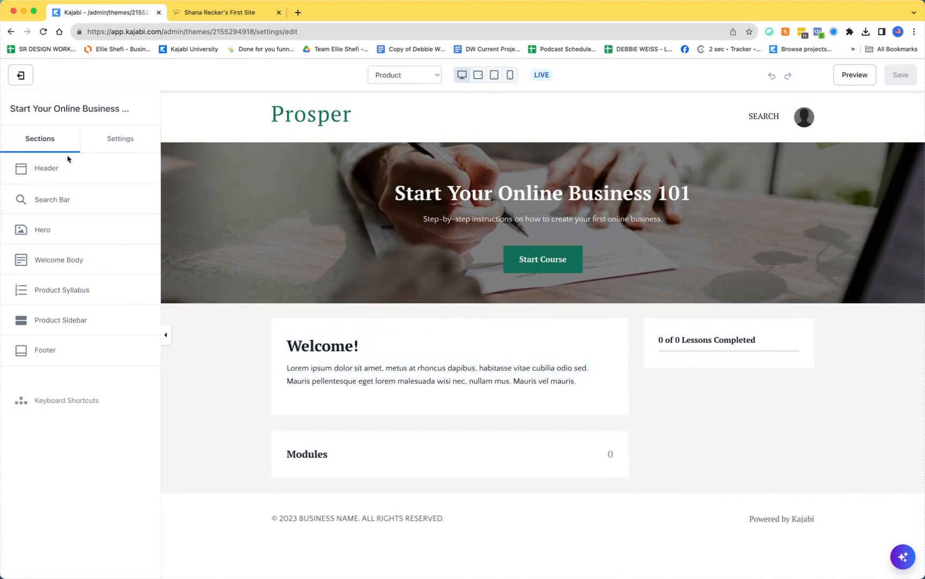
pyautogui.click(52, 202)
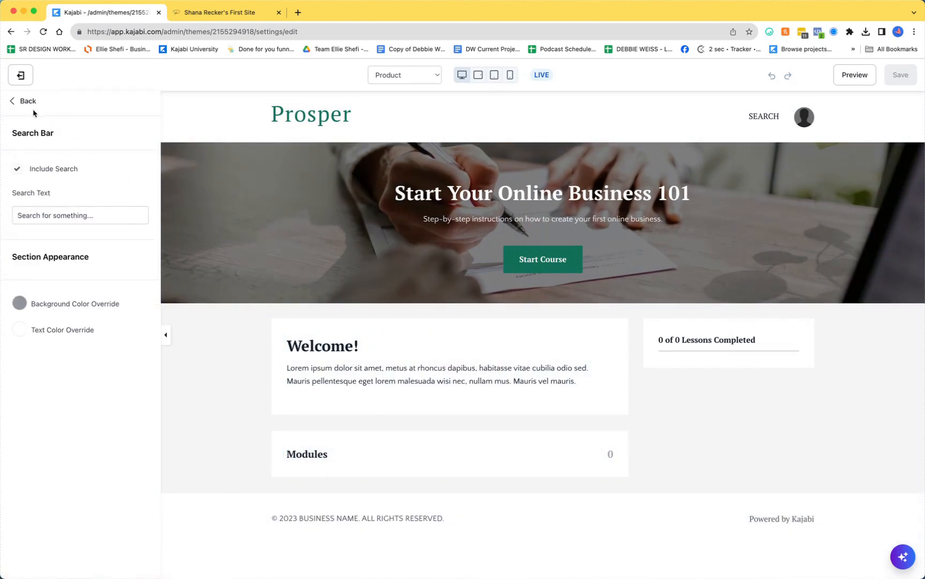
pyautogui.click(19, 102)
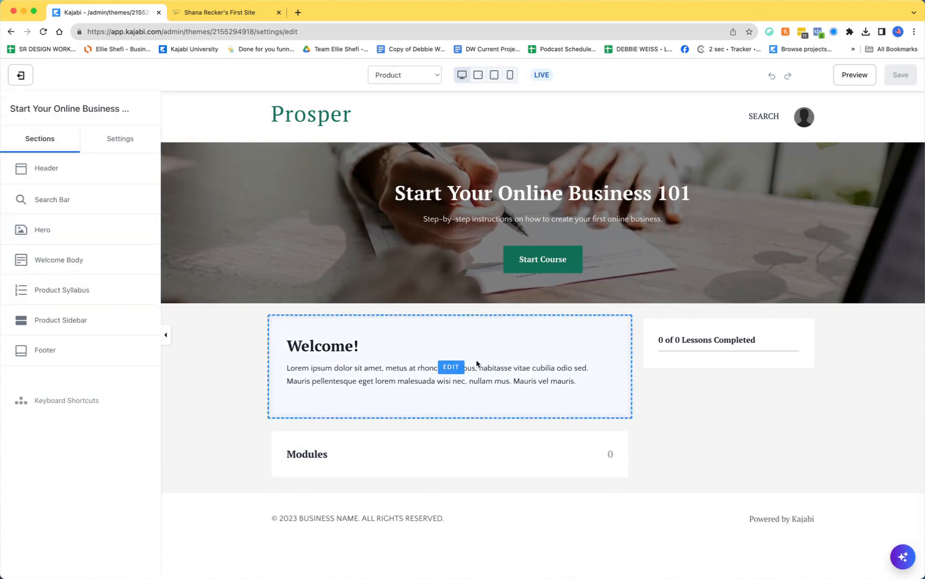
pyautogui.click(19, 76)
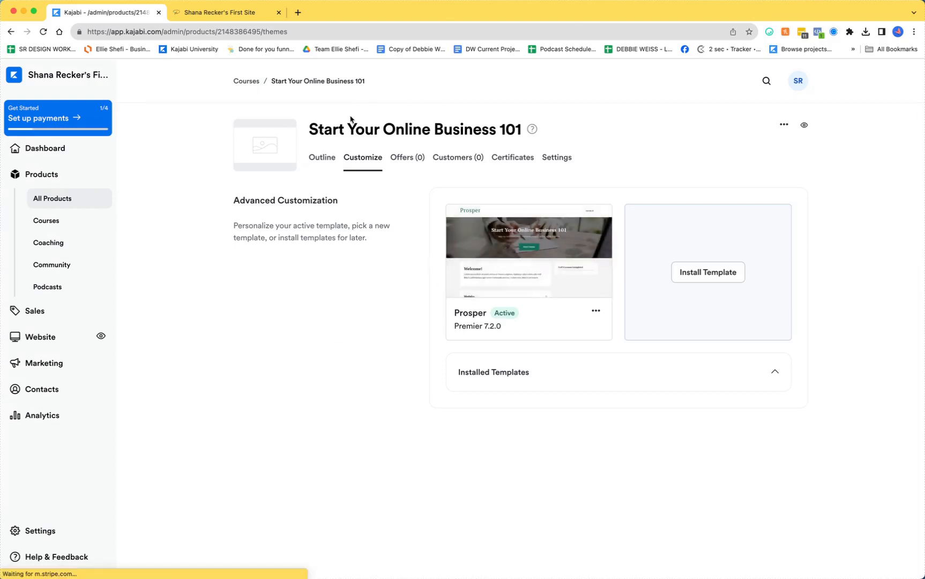
# Check the course's offers and its customer progress report, and go back to the course.
pyautogui.click(409, 159)
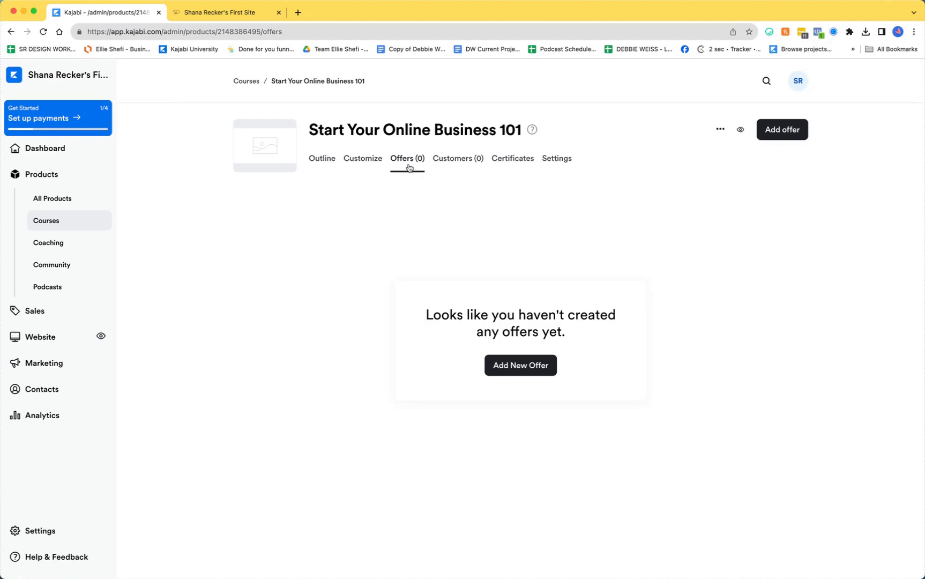
pyautogui.click(467, 160)
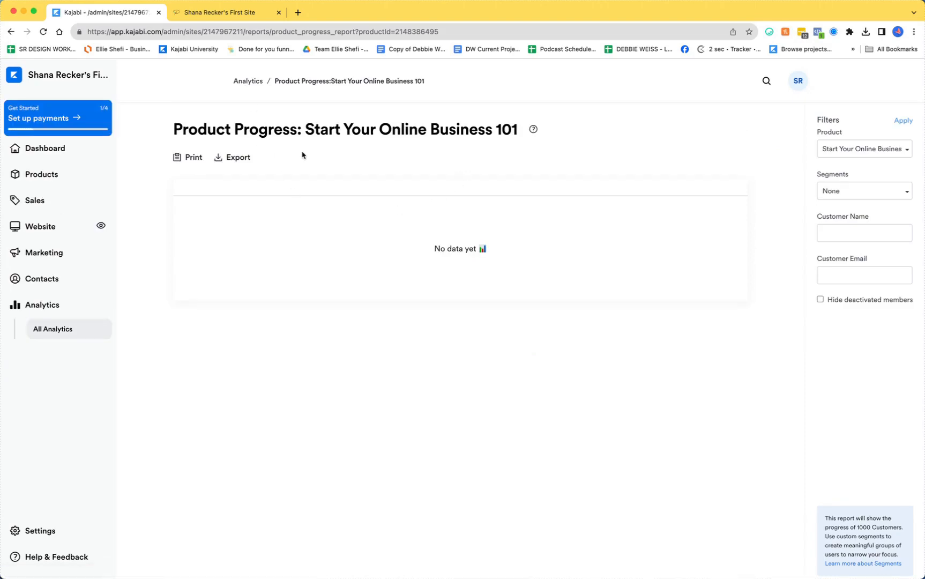
pyautogui.click(11, 32)
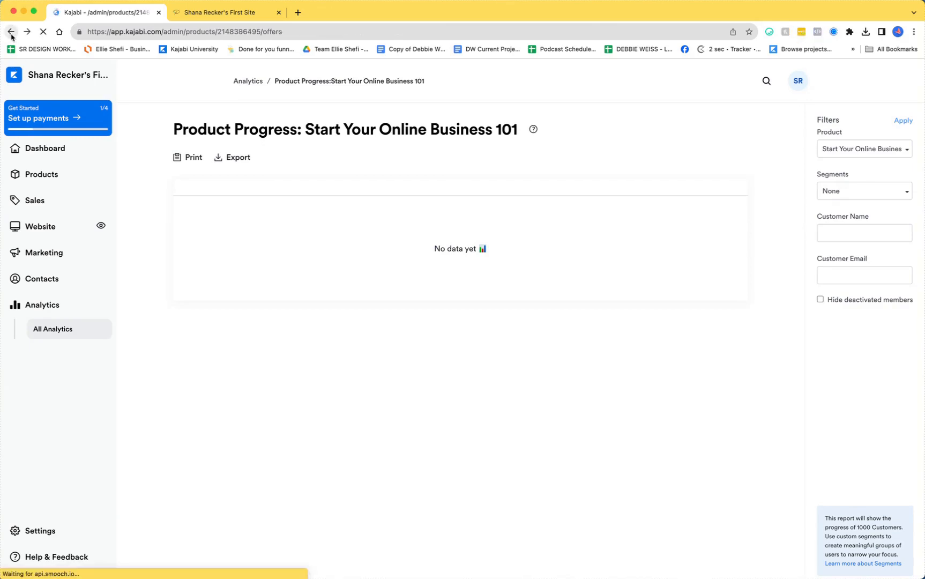
# Examine the certificate options for the course, from the logo down to the certificate background.
pyautogui.click(505, 158)
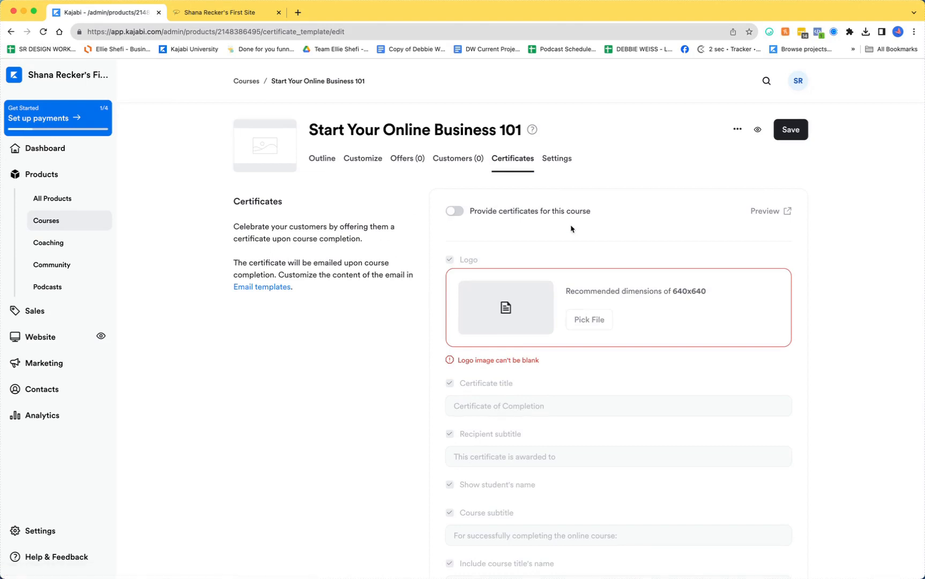
pyautogui.scroll(-5, 626, 427)
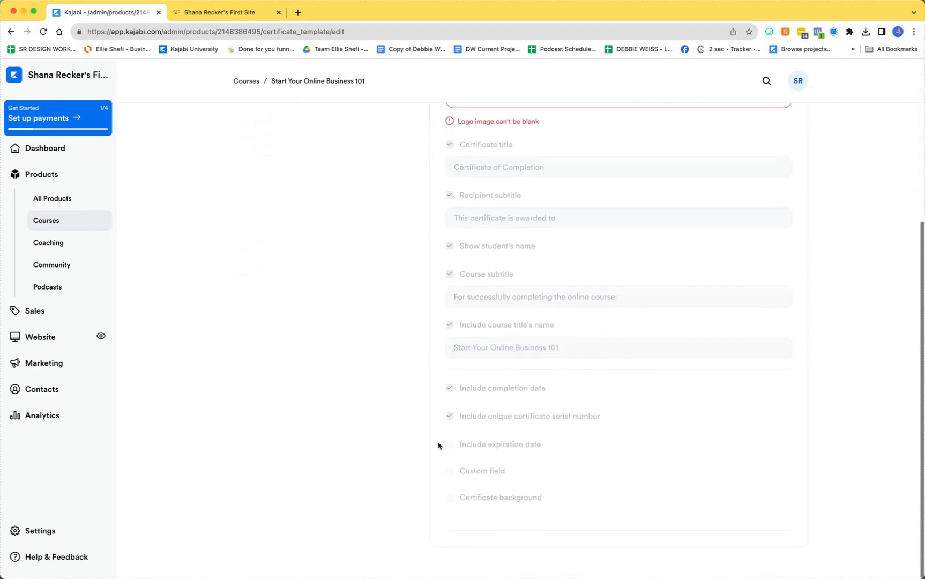
pyautogui.scroll(5, 594, 494)
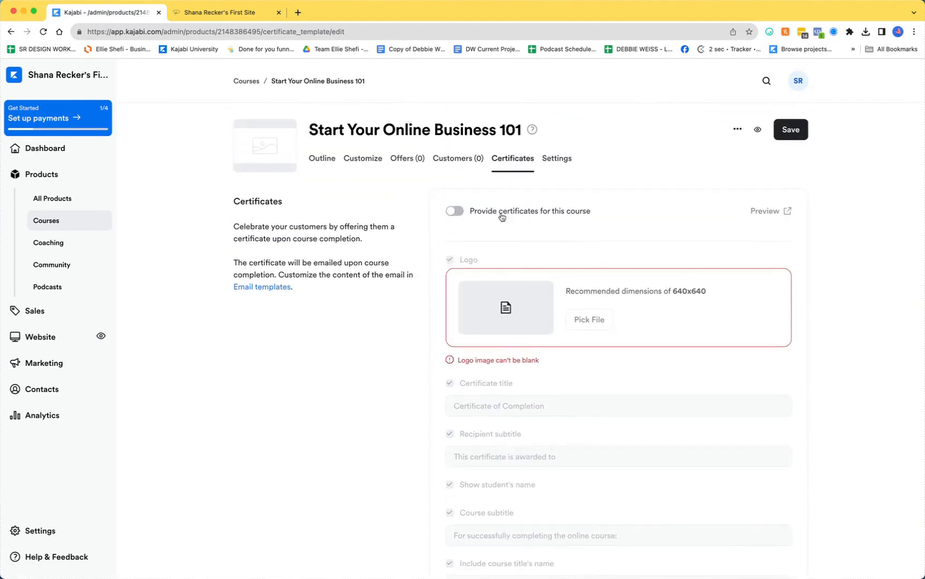
# Examine the course's title, description, thumbnail and live room settings, and return to the course outline.
pyautogui.click(557, 161)
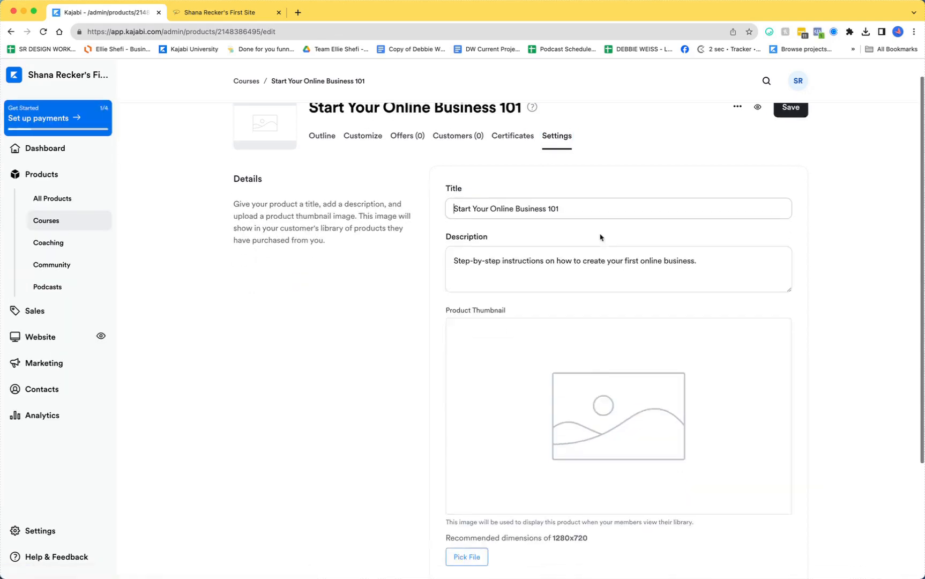
pyautogui.scroll(-2, 602, 234)
pyautogui.scroll(-5, 600, 234)
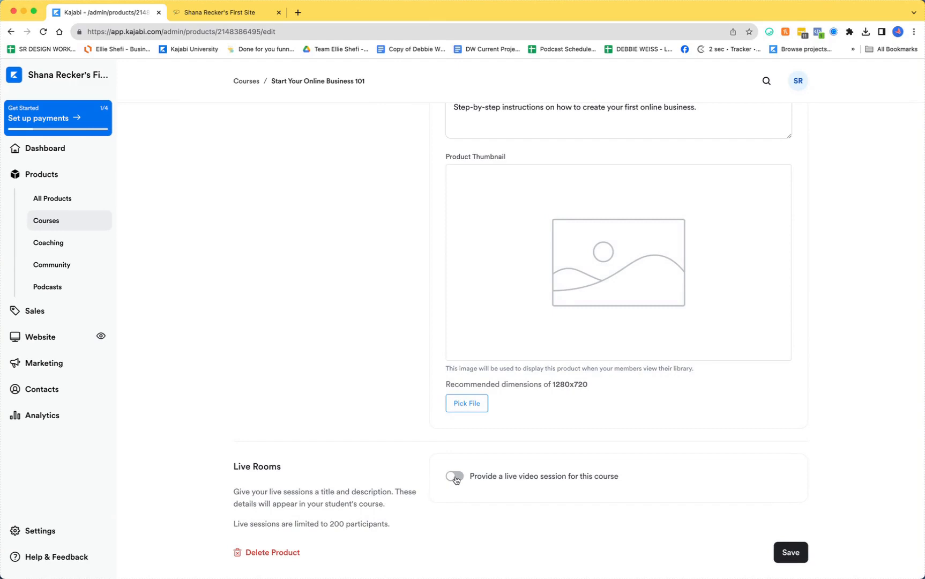
pyautogui.scroll(5, 456, 479)
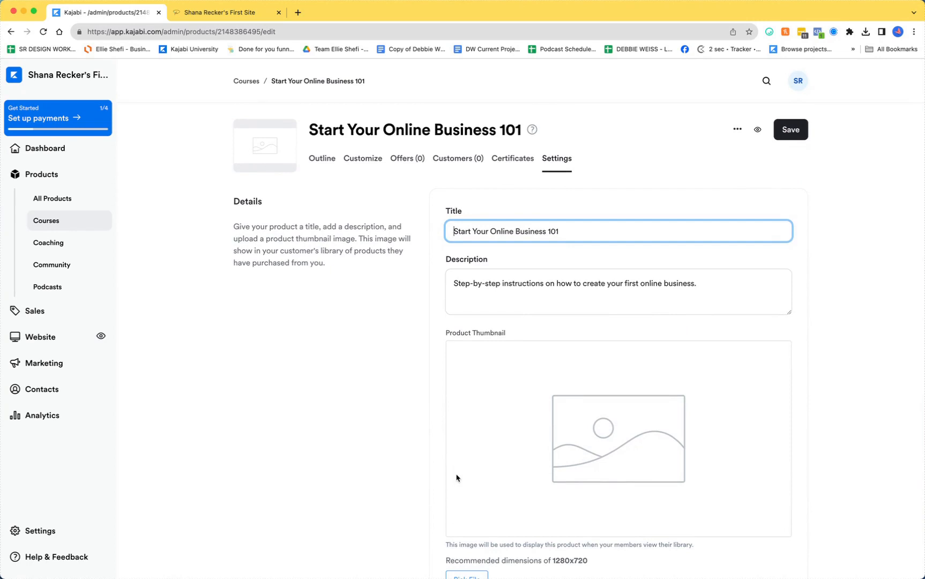
pyautogui.click(314, 161)
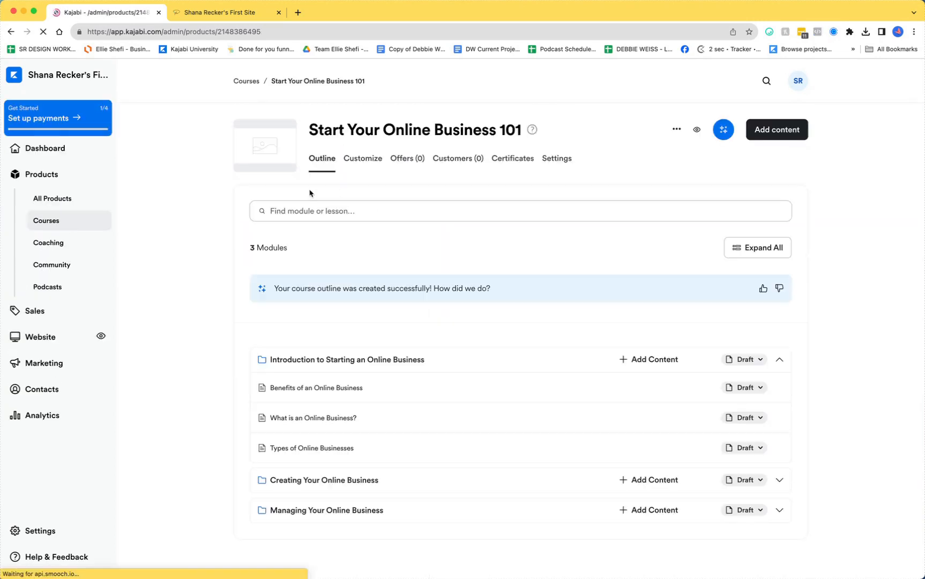
# Collapse the Introduction to Starting an Online Business module and give the generated course outline a positive rating.
pyautogui.click(779, 359)
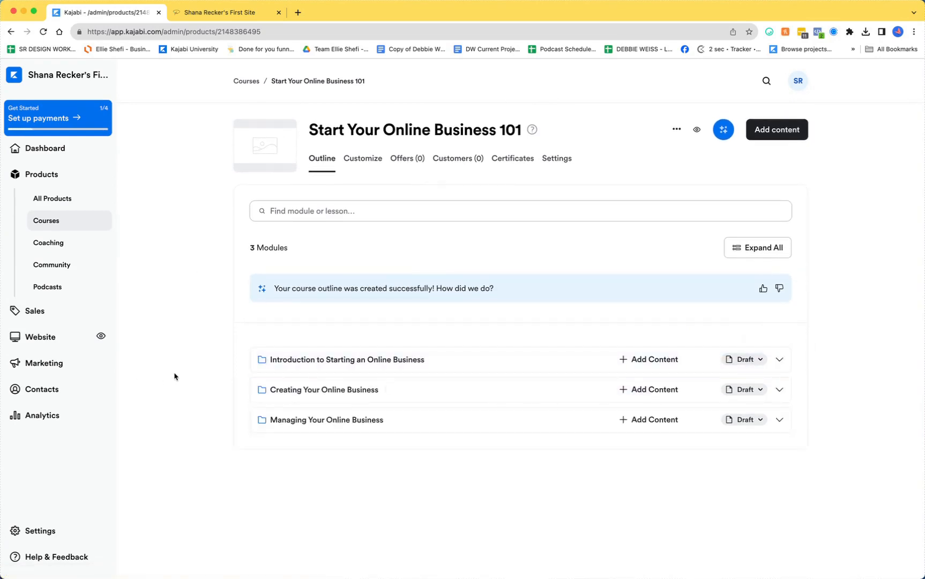
pyautogui.click(762, 289)
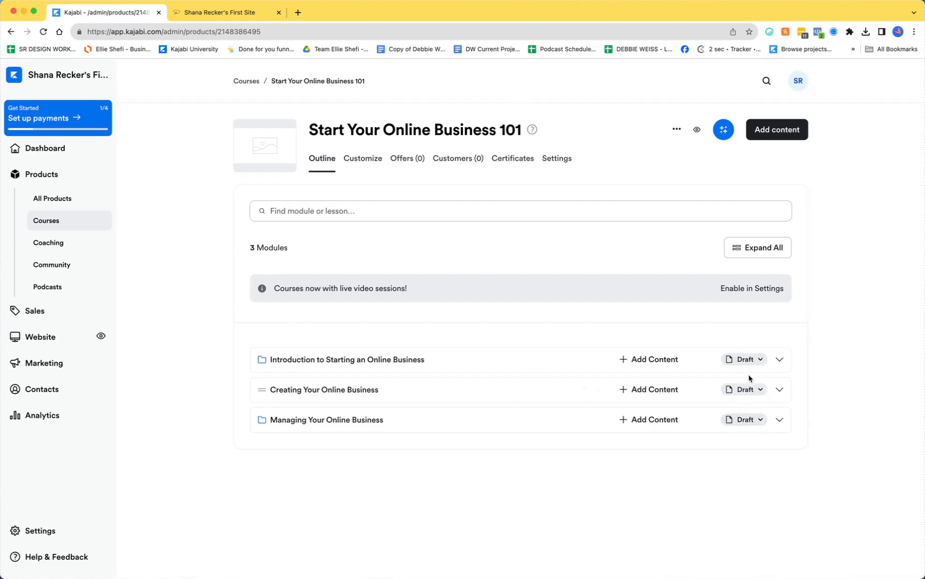
# Check the lessons in the Introduction to Starting an Online Business module and the content types that can be added to it.
pyautogui.click(780, 360)
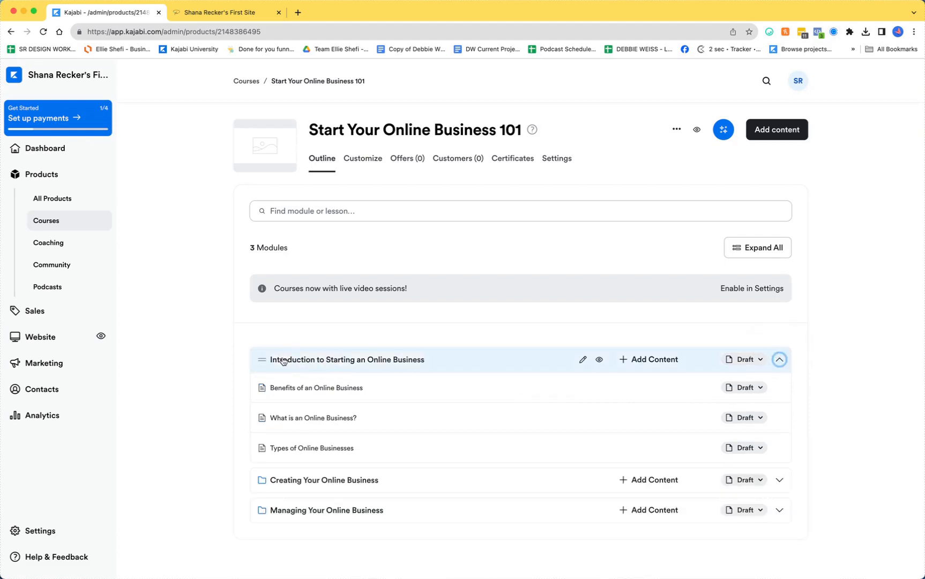
pyautogui.click(780, 360)
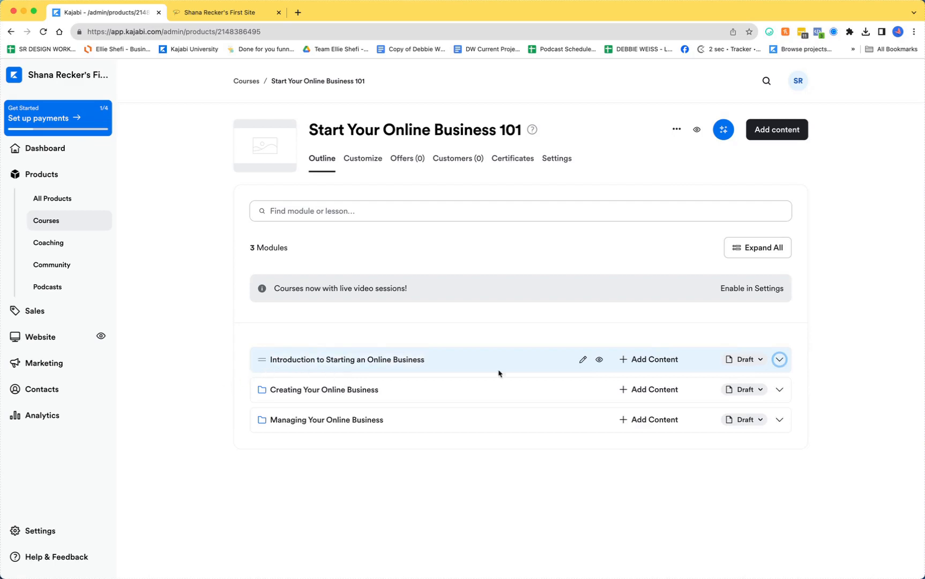
pyautogui.click(649, 361)
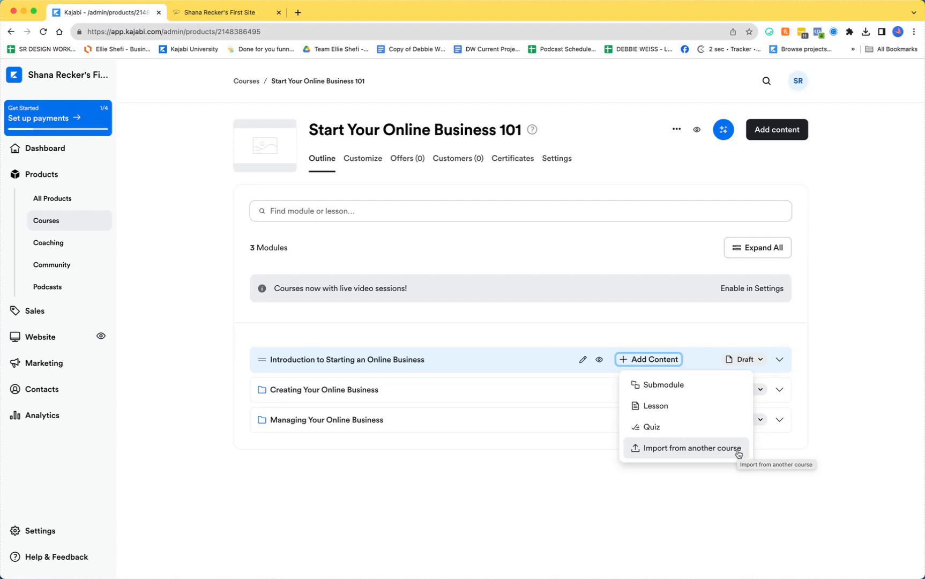
pyautogui.click(606, 499)
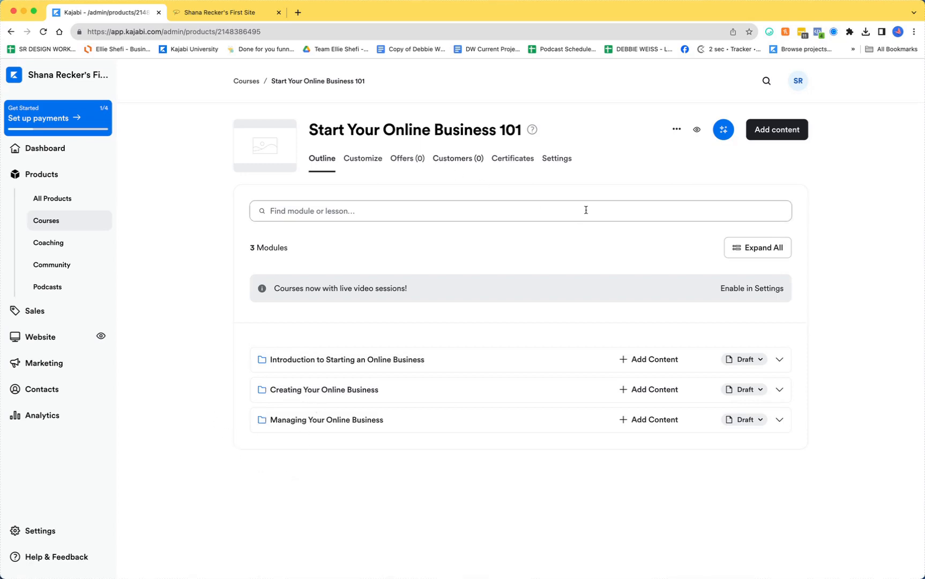
# Create a module titled "Advertising 101" with the description "Advertising your business on social media".
pyautogui.click(778, 130)
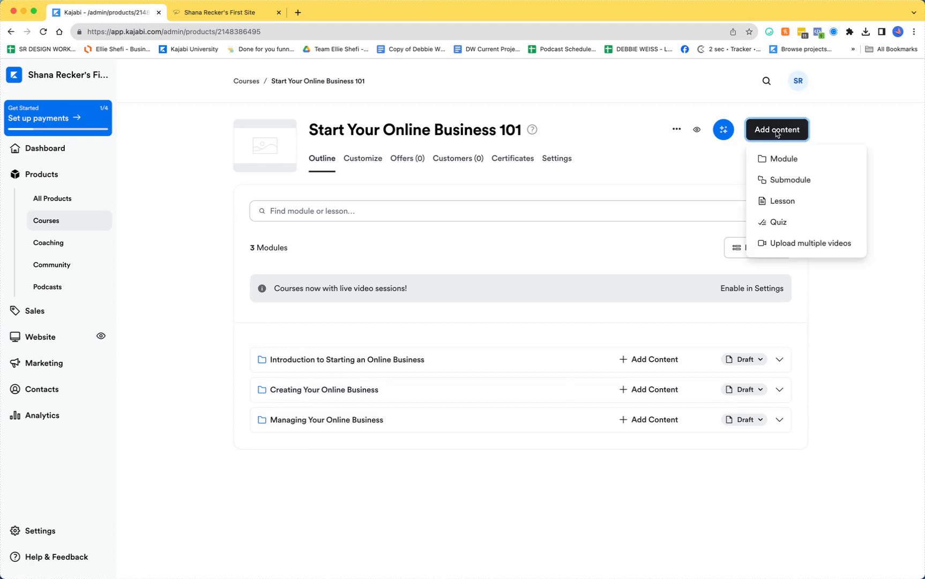
pyautogui.click(772, 162)
pyautogui.click(364, 174)
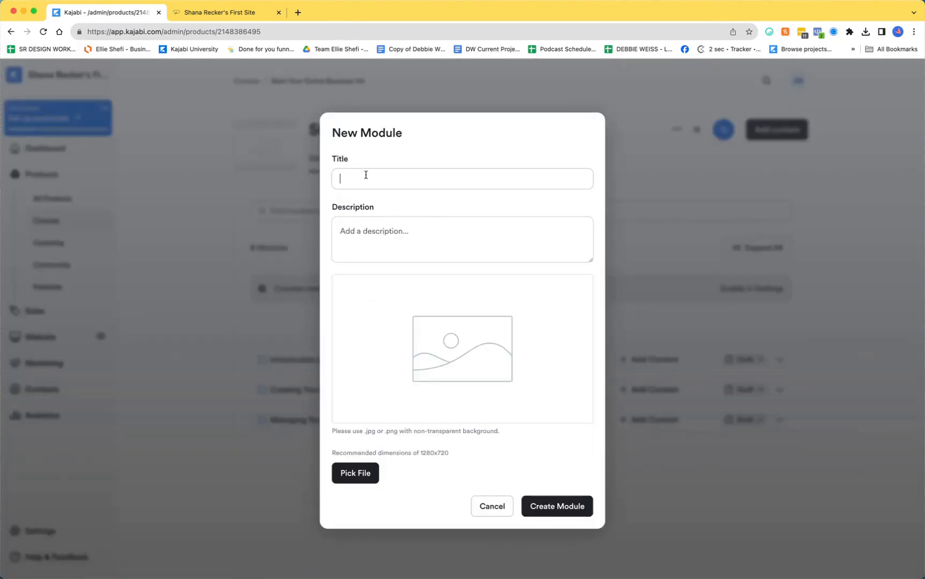
pyautogui.write('Advertising 101')
pyautogui.click(369, 242)
pyautogui.write('Advertisi')
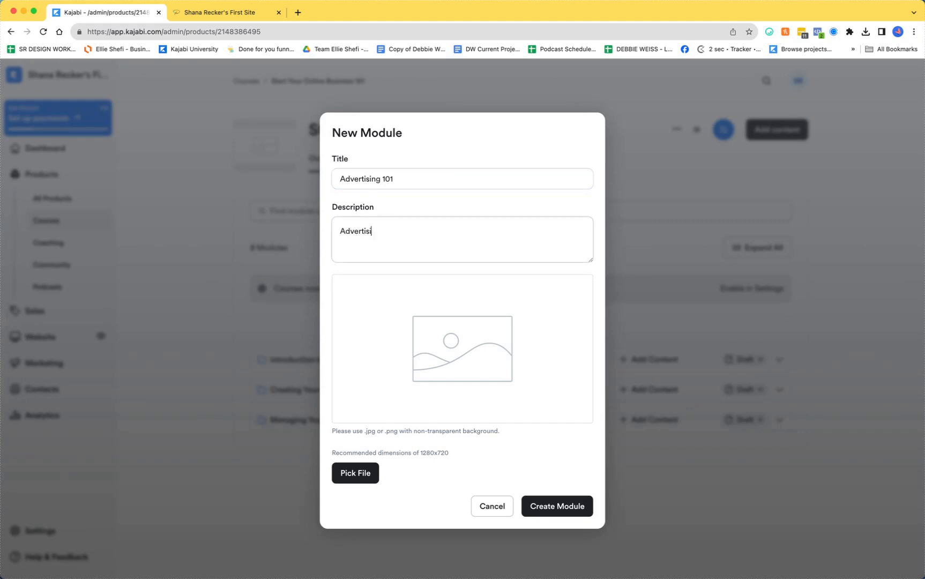
pyautogui.write('ng your business on social media')
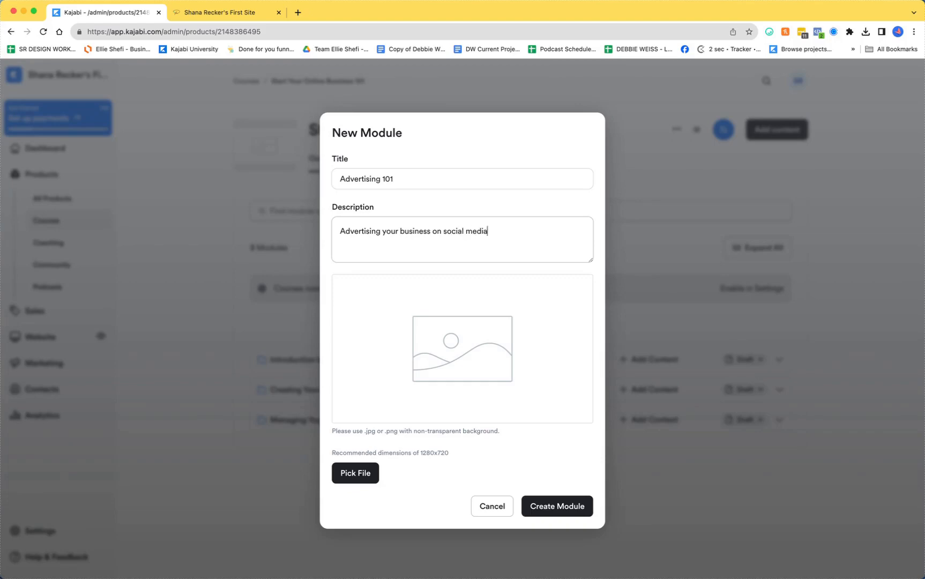
pyautogui.click(564, 505)
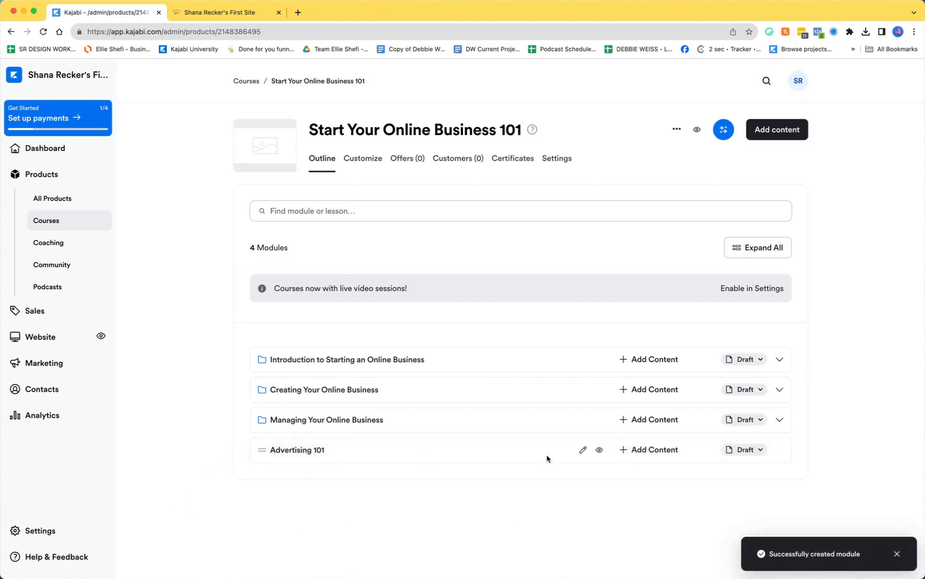
pyautogui.moveTo(262, 450)
pyautogui.mouseDown()
pyautogui.moveTo(259, 388)
pyautogui.moveTo(253, 422)
pyautogui.moveTo(262, 457)
pyautogui.moveTo(262, 415)
pyautogui.moveTo(262, 457)
pyautogui.mouseUp()
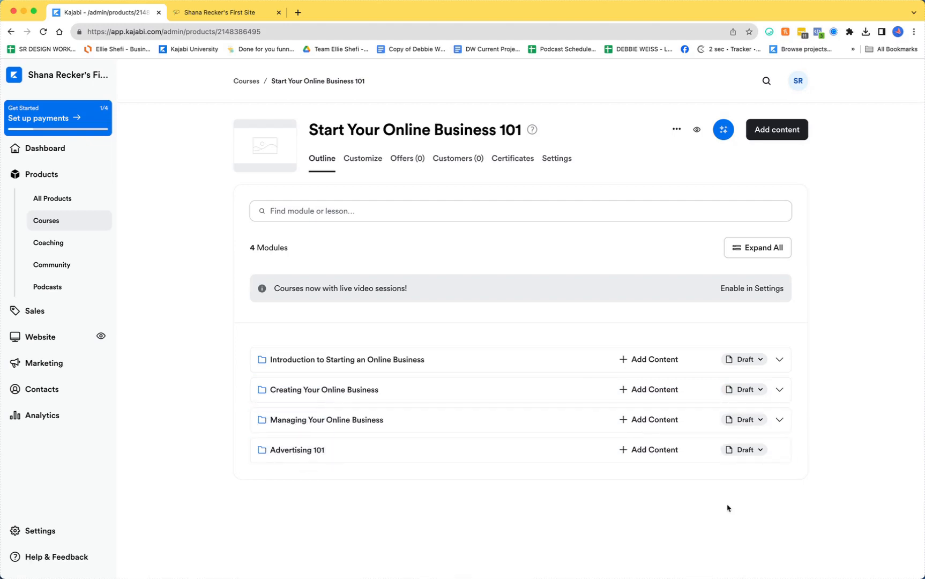
# Add a submodule titled "Instagram" to the Advertising 101 module, with the description "How to market on Instagram".
pyautogui.click(653, 452)
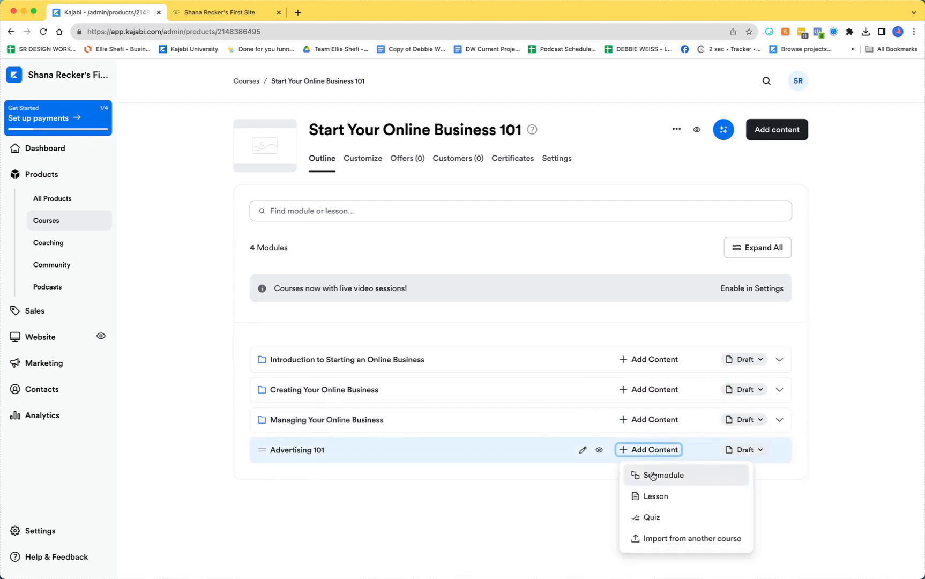
pyautogui.click(647, 474)
pyautogui.click(372, 180)
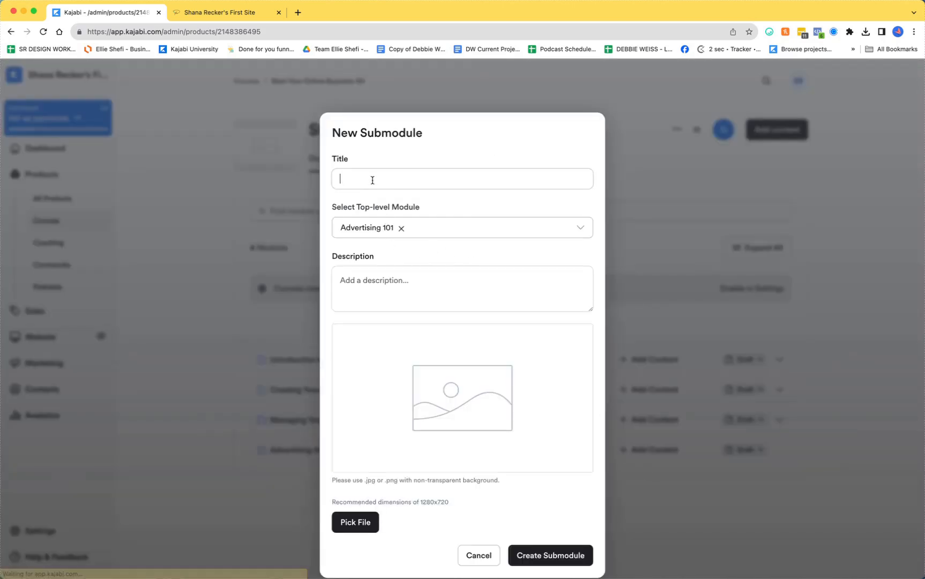
pyautogui.write('Instagra')
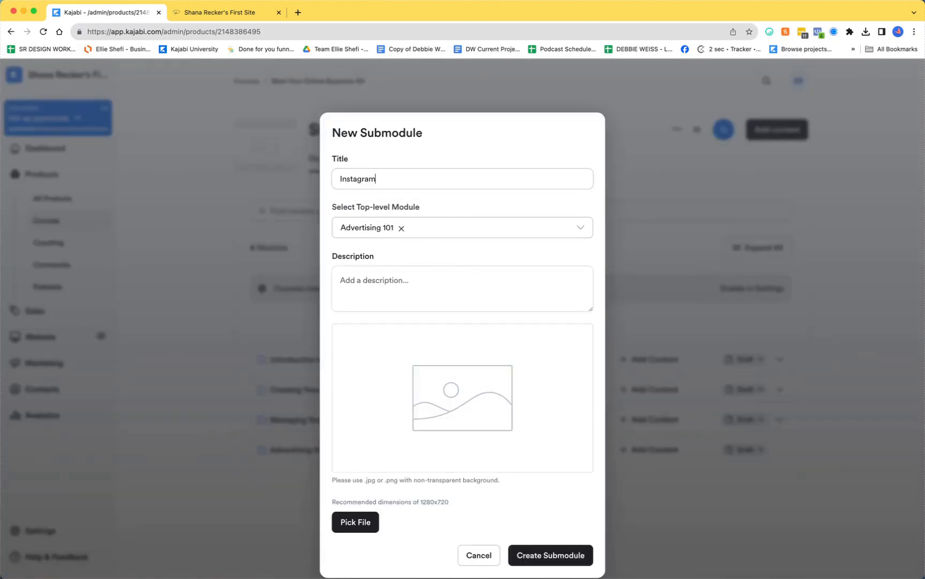
pyautogui.write('m')
pyautogui.click(392, 286)
pyautogui.write('How to ma')
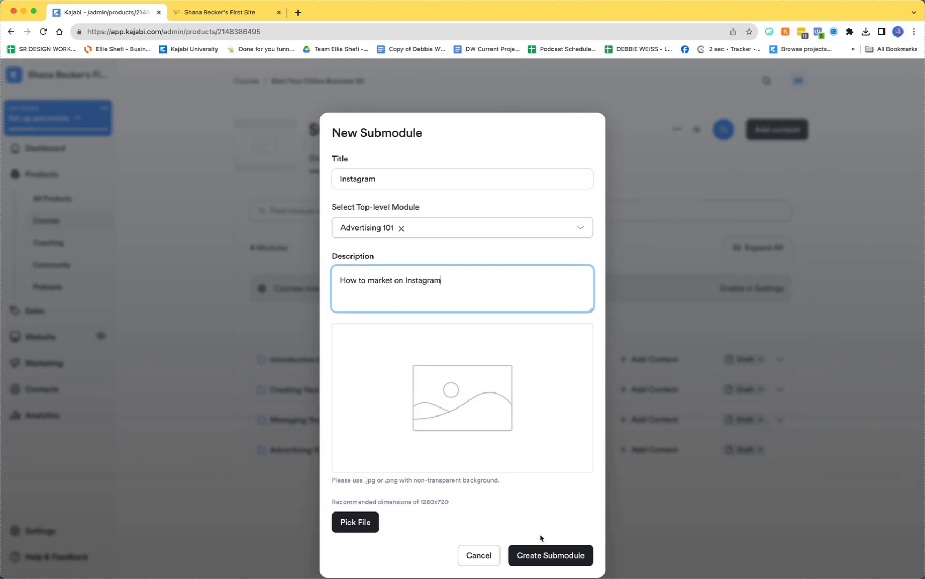
pyautogui.click(542, 555)
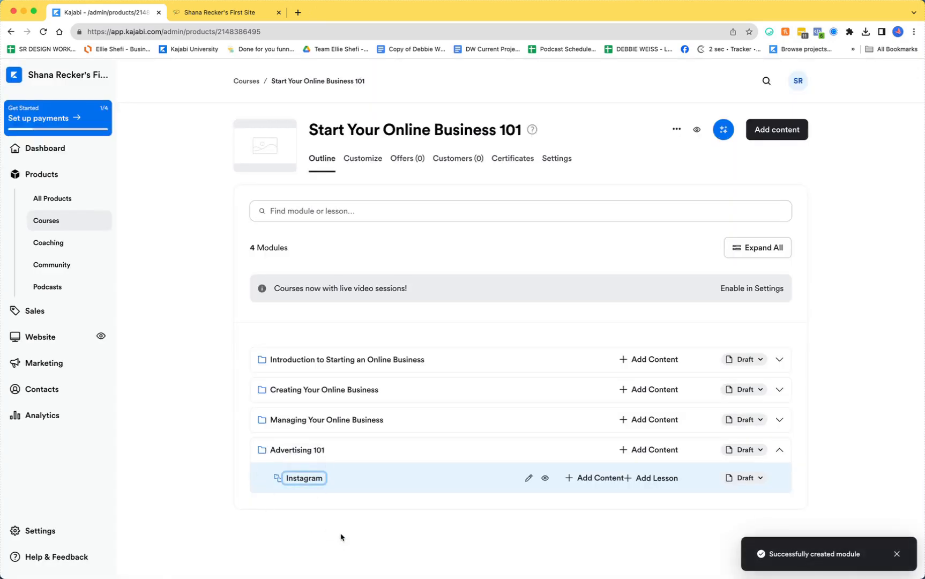
# Create a lesson titled "Instagram 101" in the Instagram submodule.
pyautogui.click(651, 478)
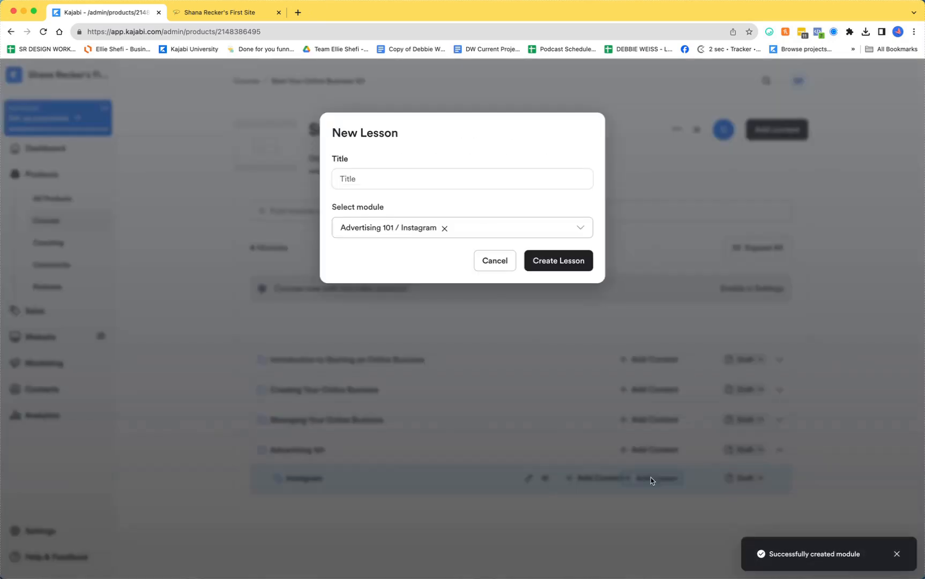
pyautogui.click(370, 173)
pyautogui.write('Instagram 101')
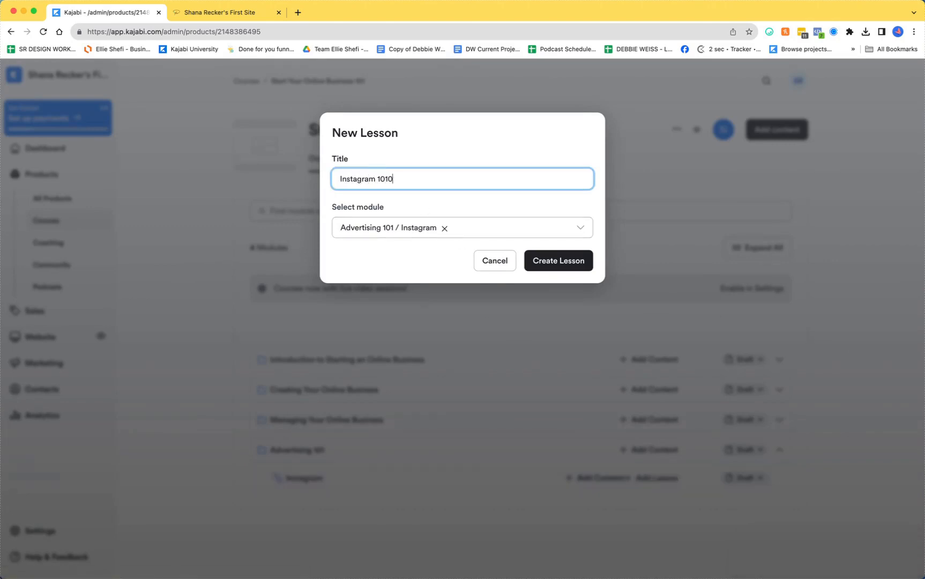
pyautogui.click(576, 265)
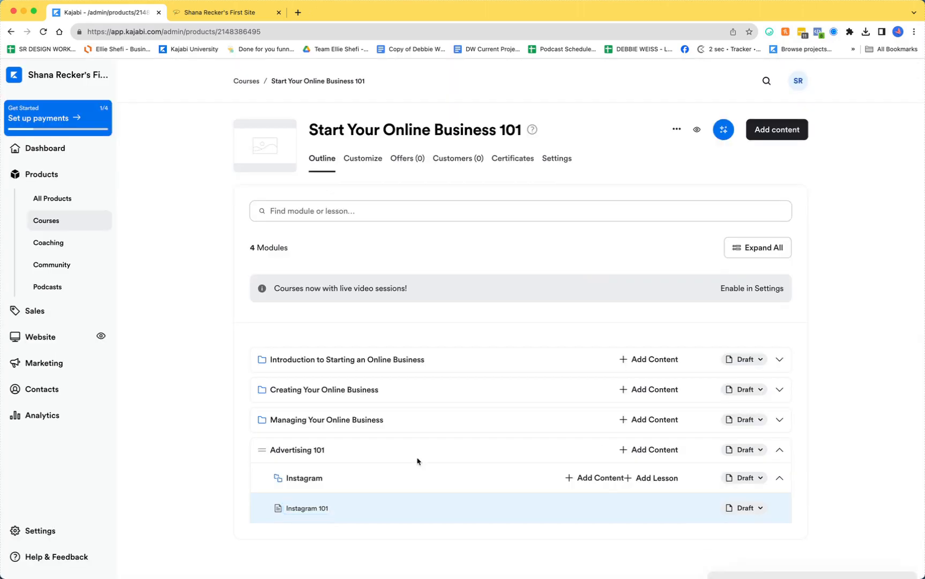
# Open the Instagram 101 lesson and examine its details, media choices and content area.
pyautogui.click(310, 509)
pyautogui.scroll(-3, 307, 421)
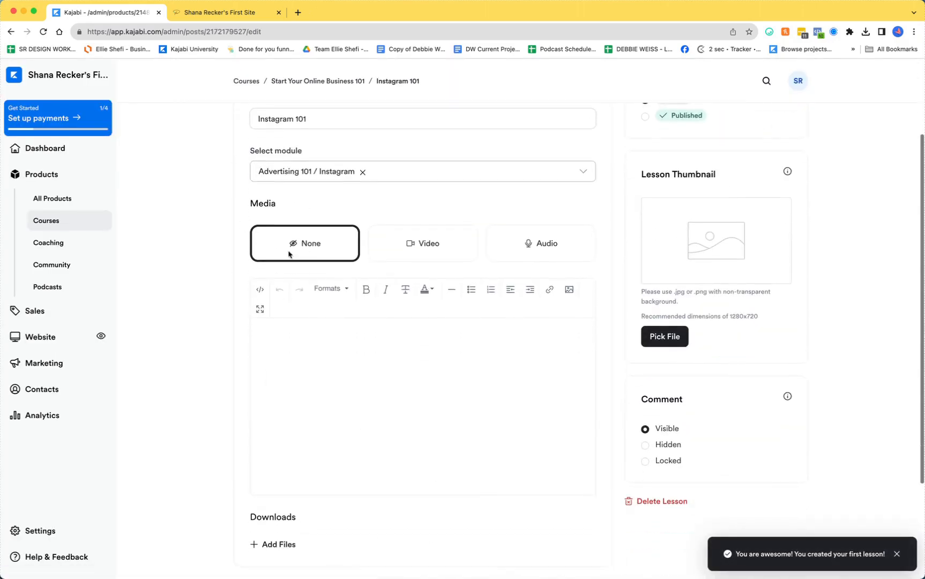
pyautogui.scroll(3, 258, 254)
pyautogui.scroll(1, 324, 305)
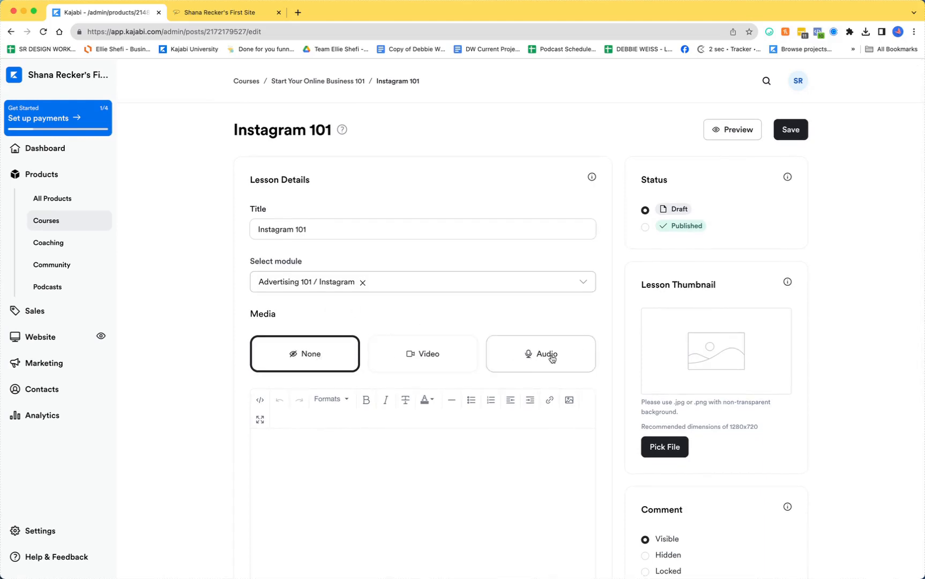
pyautogui.scroll(-2, 421, 355)
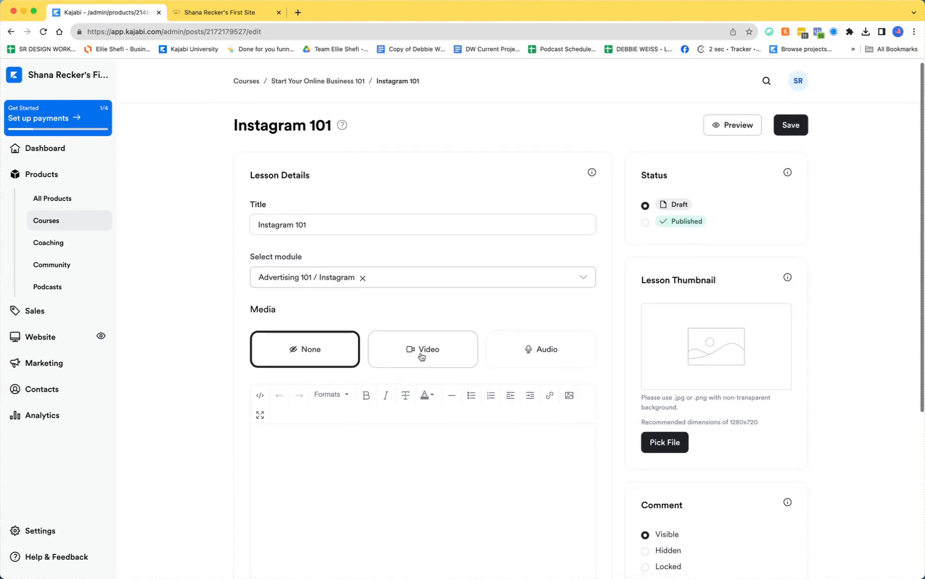
pyautogui.scroll(-3, 393, 434)
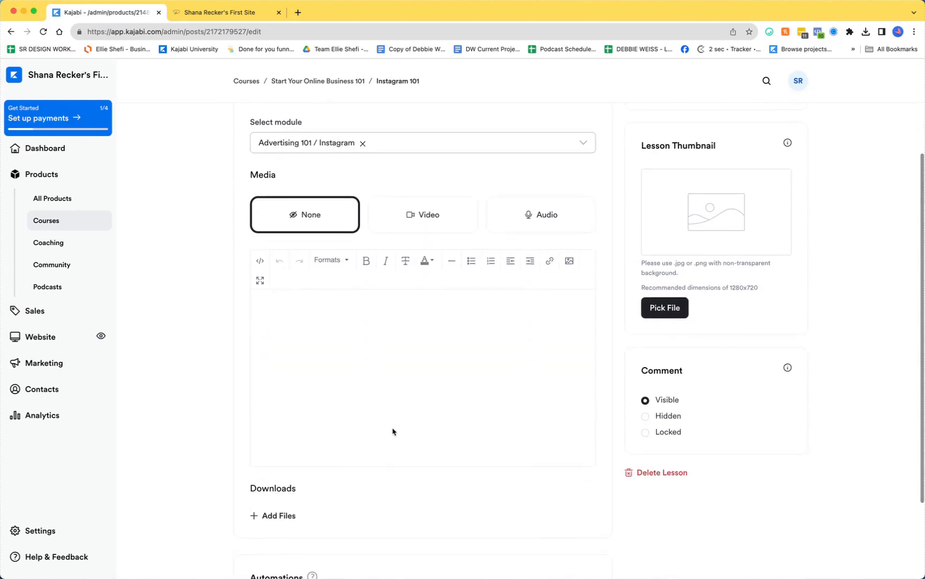
pyautogui.scroll(1, 396, 426)
# Enter "Write content here for your clients" as the lesson's body text and check the link insertion options without adding a link.
pyautogui.click(312, 336)
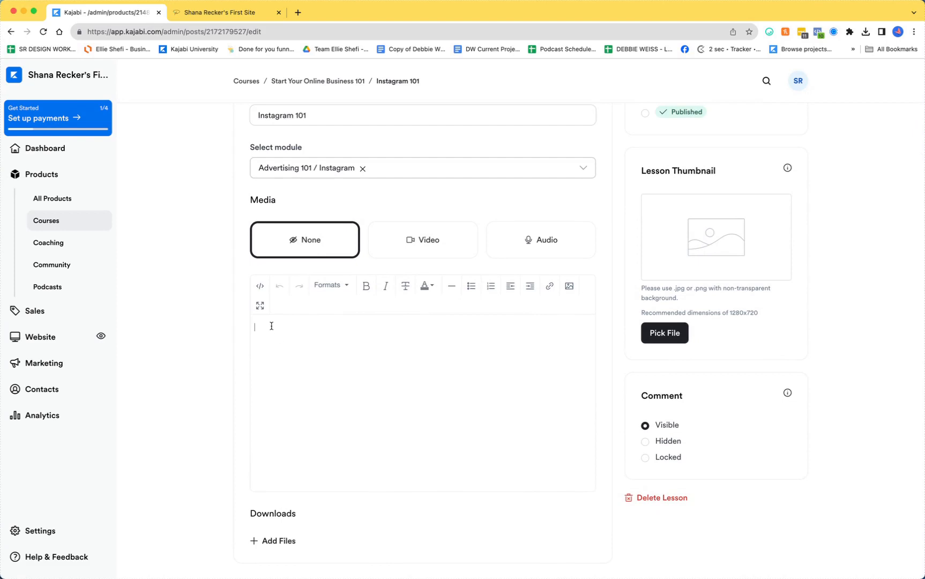
pyautogui.write('Wr')
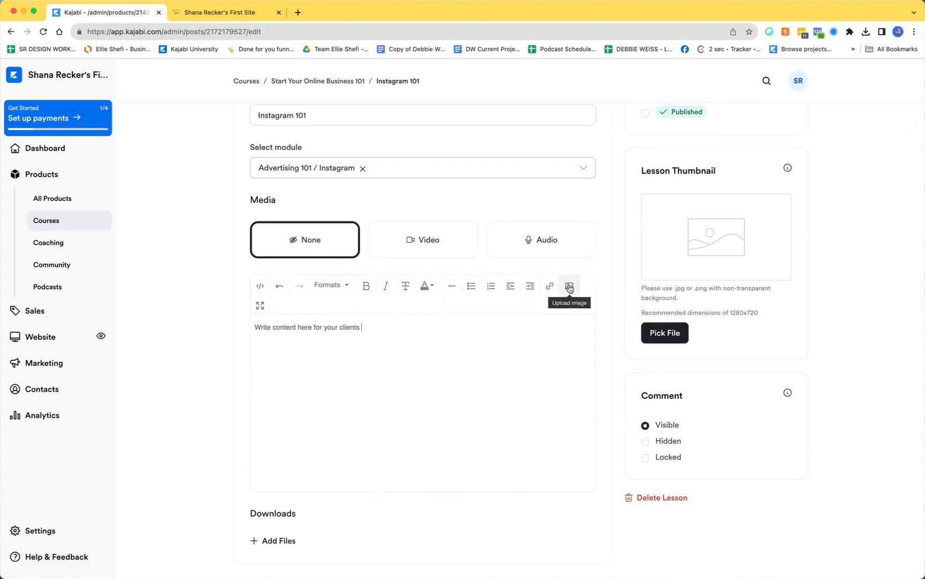
pyautogui.click(550, 287)
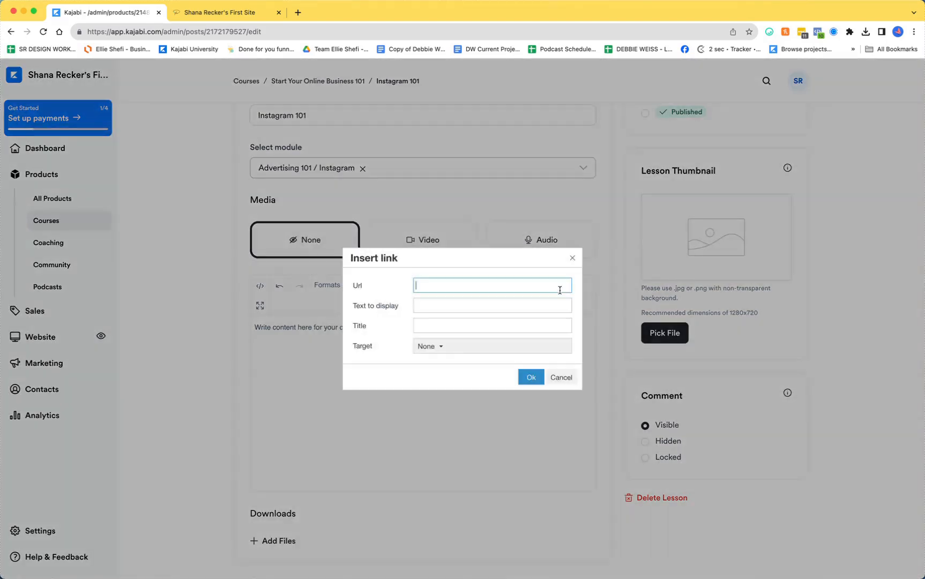
pyautogui.click(561, 377)
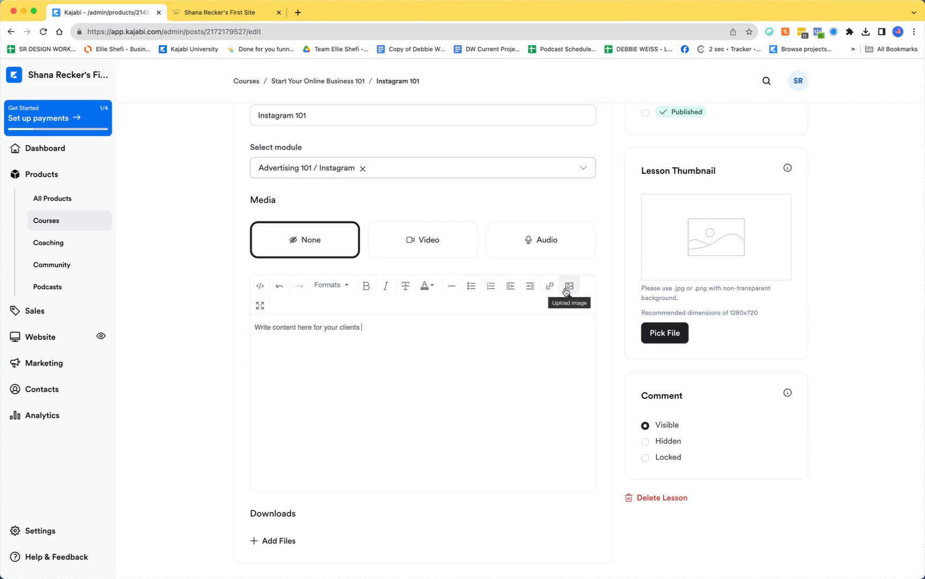
# Set the Instagram 101 lesson's status to Published.
pyautogui.scroll(3, 411, 343)
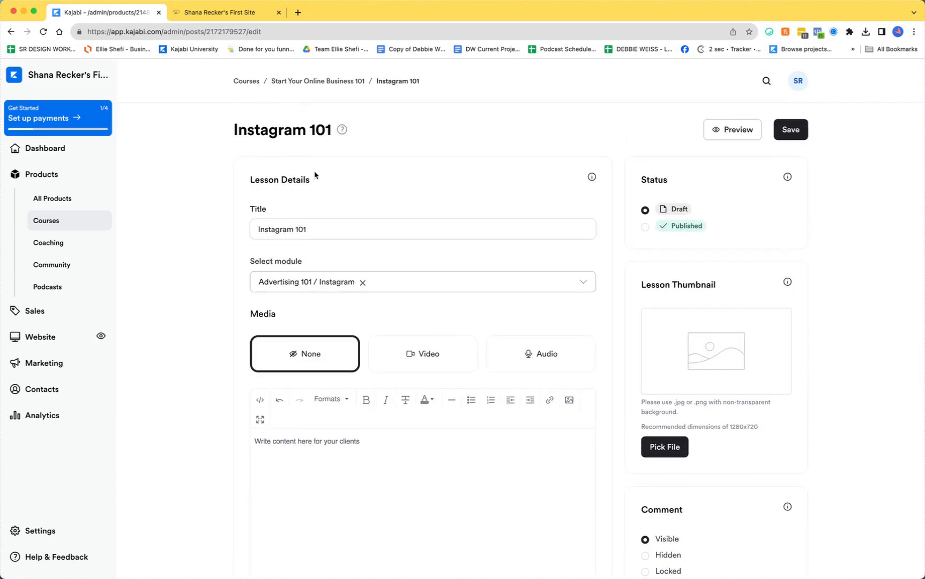
pyautogui.scroll(-5, 563, 394)
pyautogui.scroll(4, 606, 301)
pyautogui.click(645, 203)
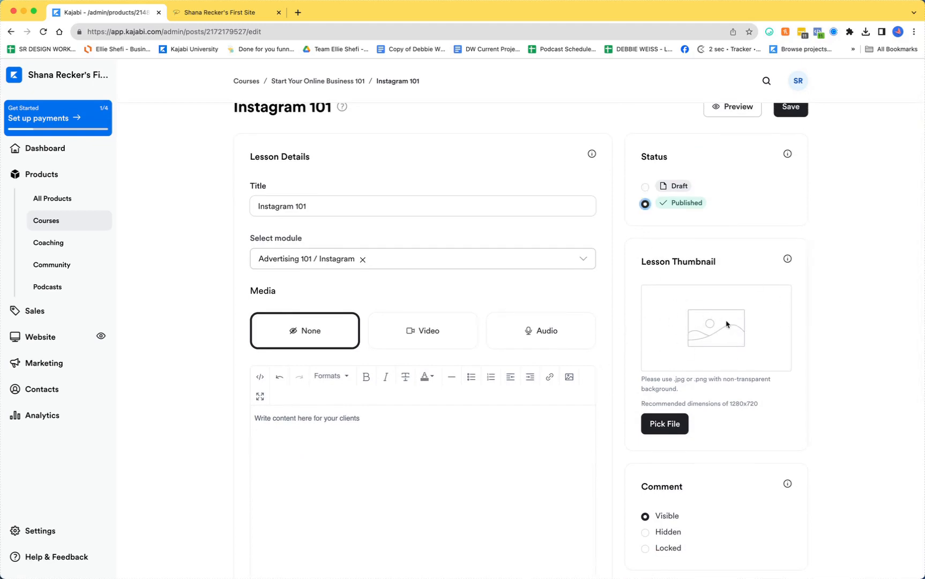
# Check the upload sources for the lesson's downloadable files without adding a file.
pyautogui.scroll(-5, 399, 438)
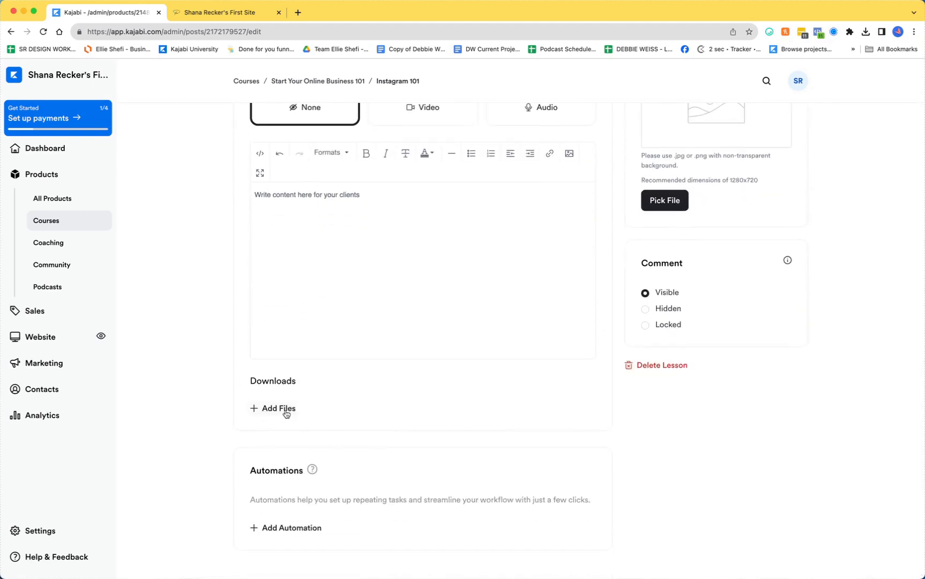
pyautogui.click(285, 411)
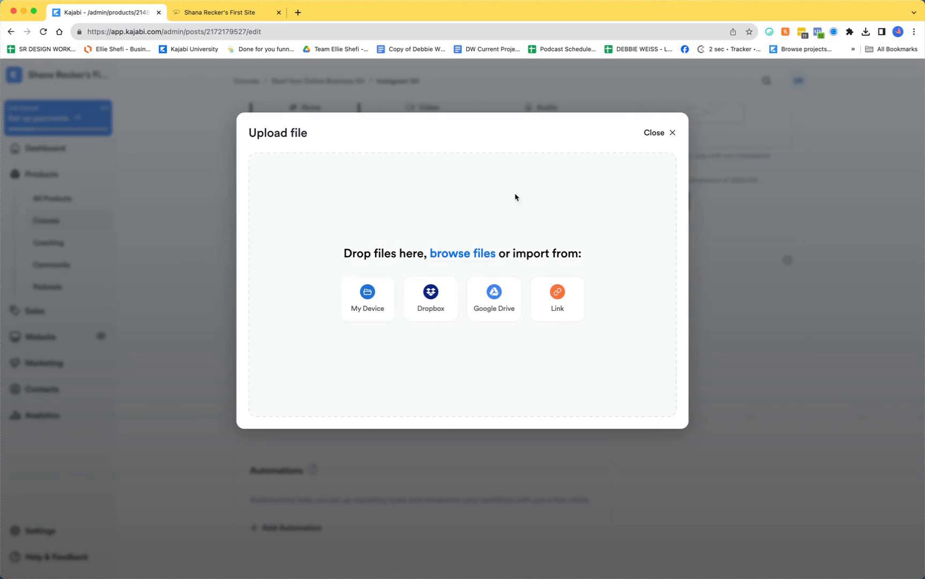
pyautogui.click(672, 132)
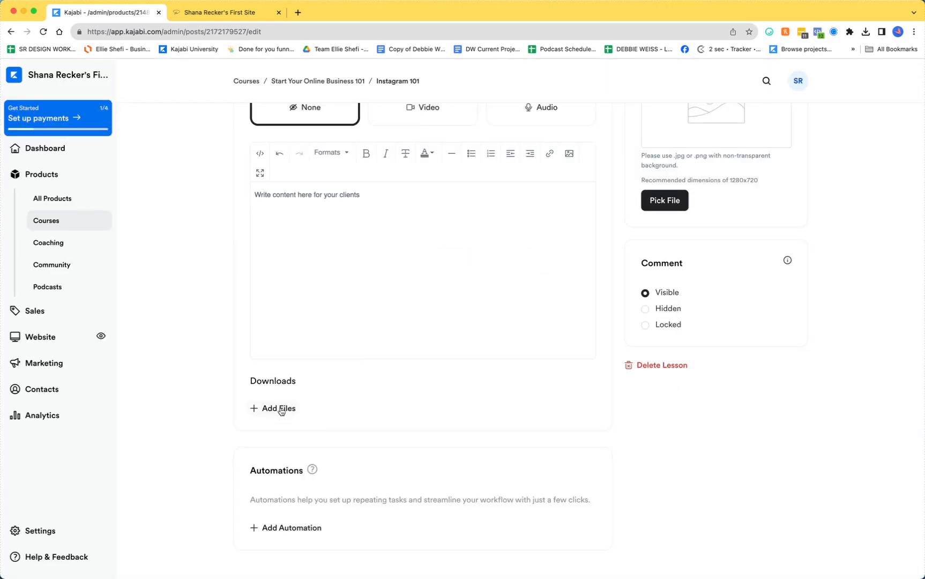
# Check which actions a new automation can trigger when the Instagram 101 lesson is completed, without saving an automation.
pyautogui.scroll(-1, 368, 411)
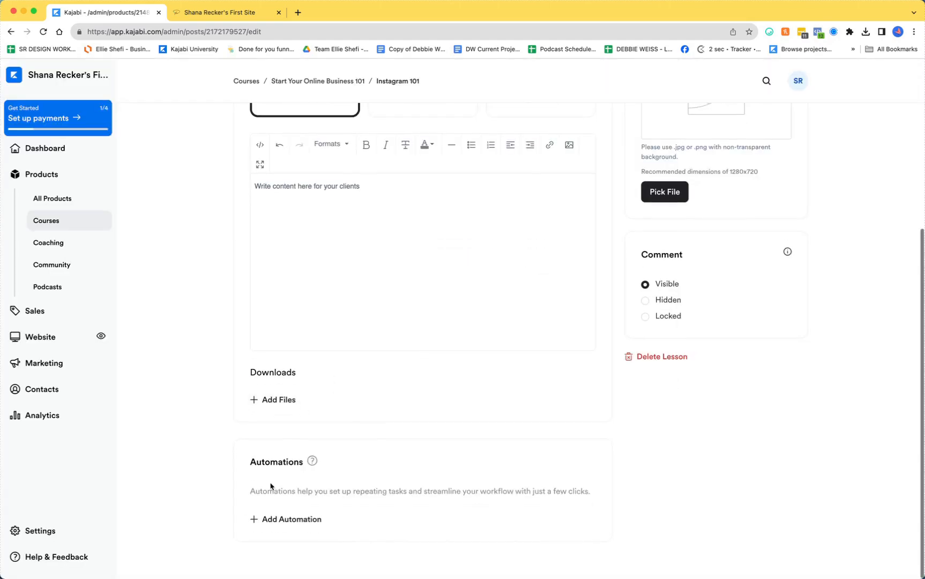
pyautogui.click(297, 524)
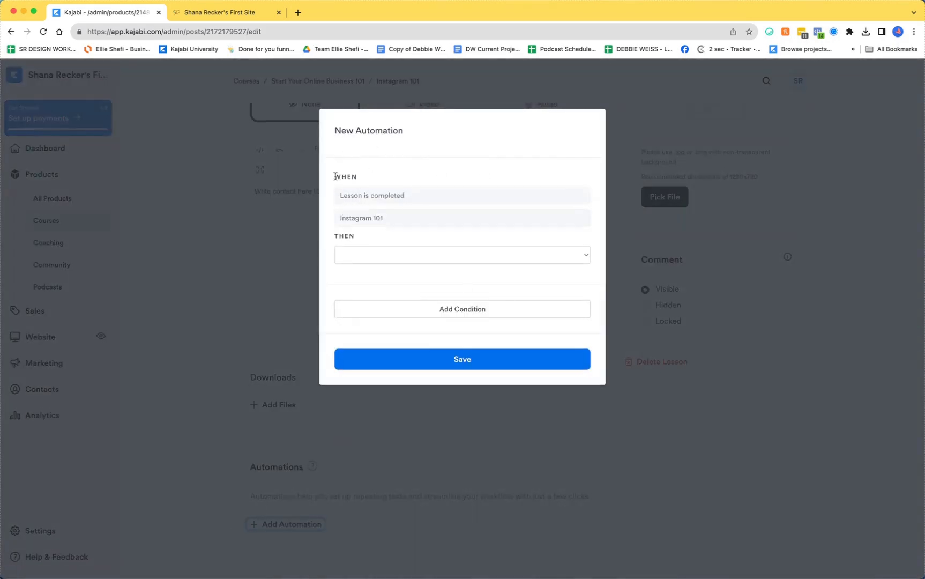
pyautogui.click(374, 260)
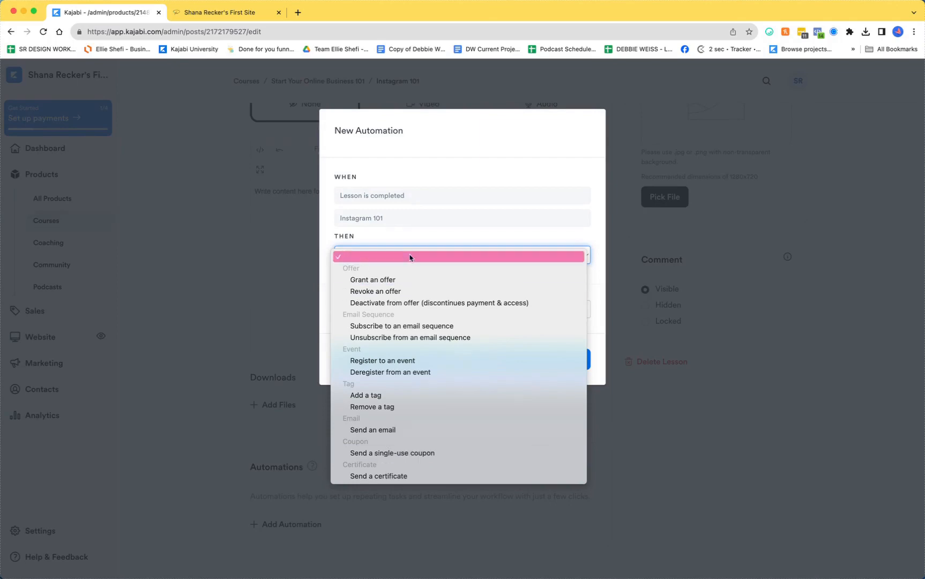
pyautogui.click(231, 274)
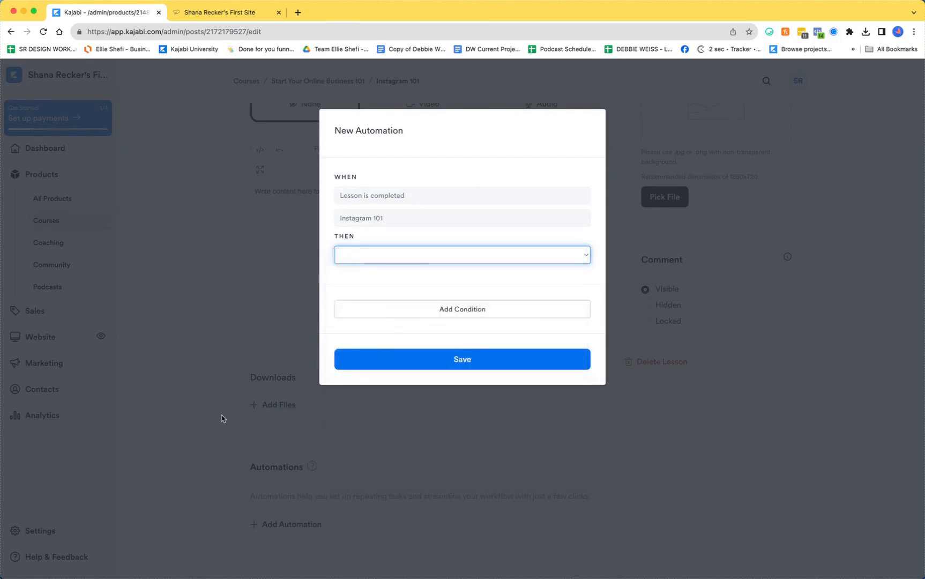
pyautogui.click(243, 273)
# Save the Instagram 101 lesson and return to the Start Your Online Business 101 course outline.
pyautogui.scroll(5, 368, 470)
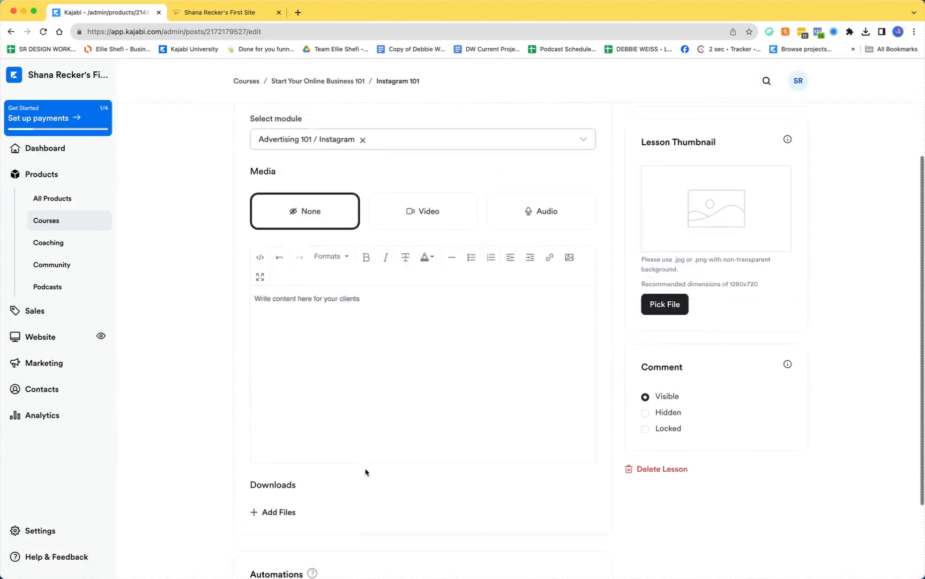
pyautogui.scroll(1, 823, 504)
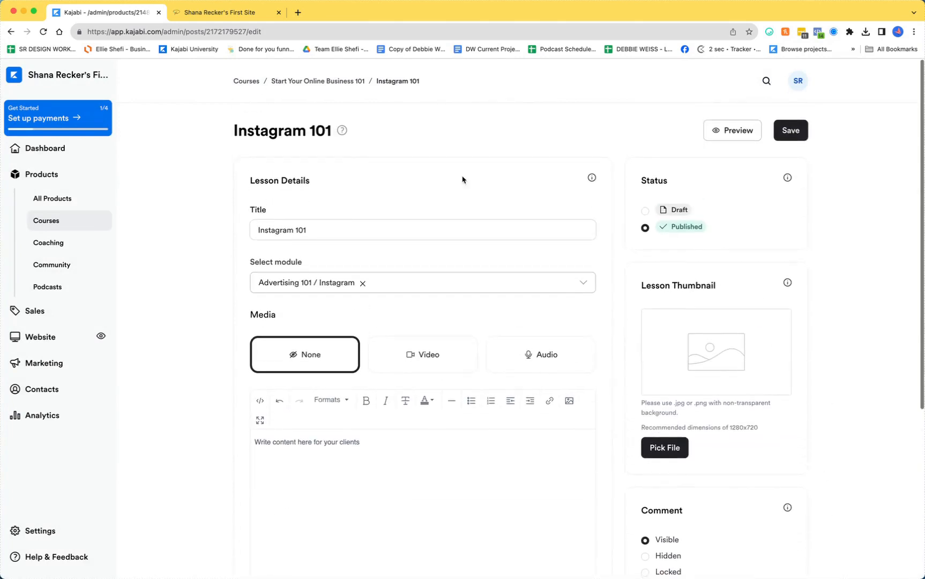
pyautogui.click(791, 130)
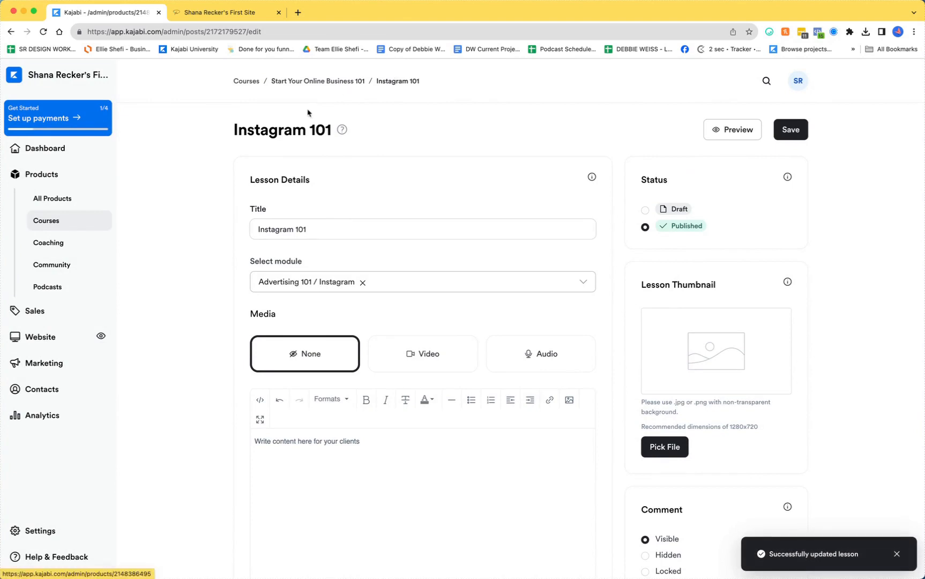
pyautogui.click(328, 82)
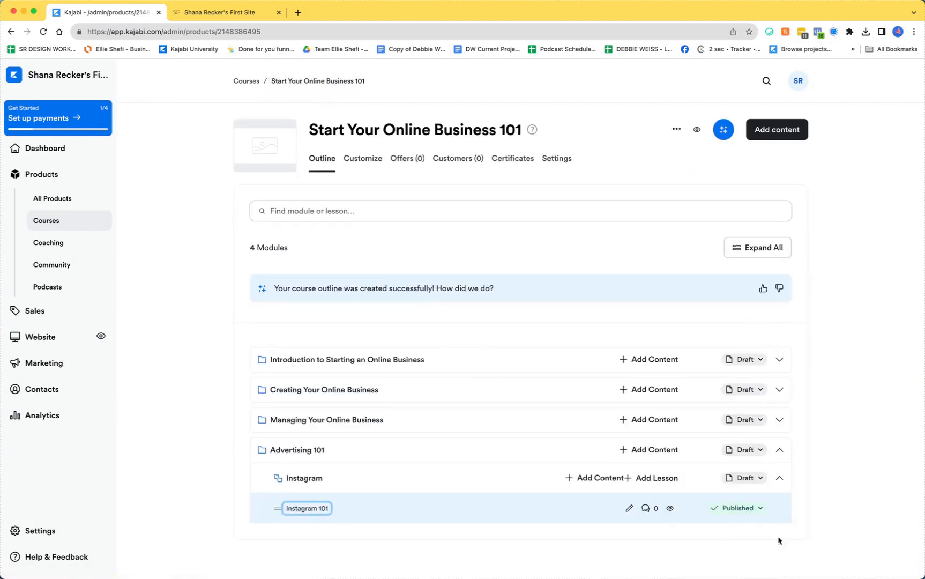
# Publish the Instagram submodule and its parent module, Advertising 101.
pyautogui.click(760, 478)
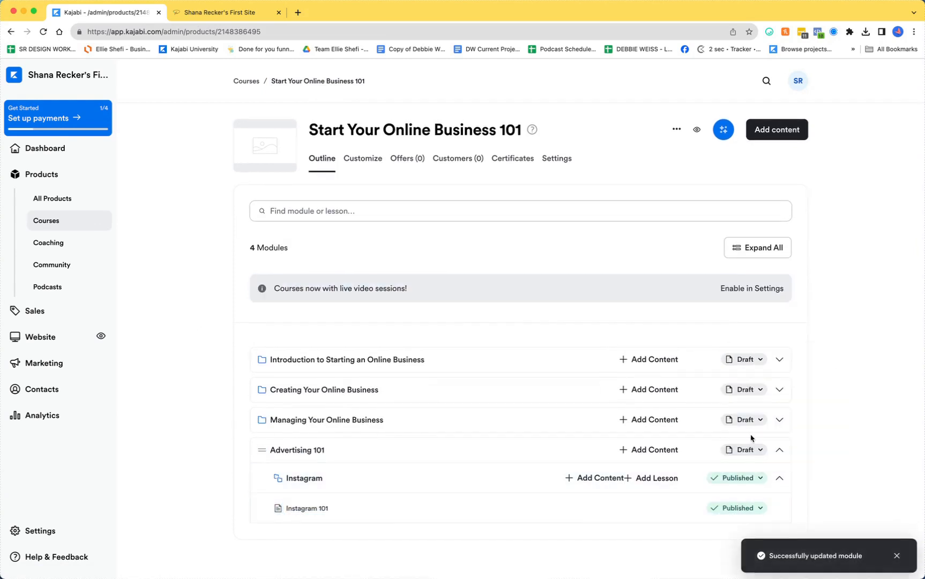
pyautogui.click(745, 450)
pyautogui.click(752, 353)
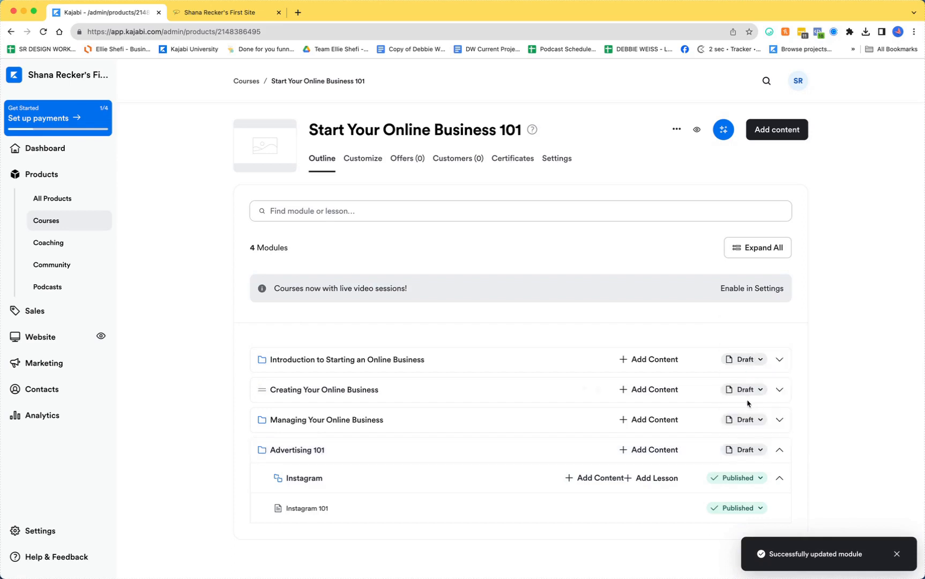
# Publish the Managing Your Online Business, Creating Your Online Business and Introduction to Starting an Online Business modules.
pyautogui.click(748, 420)
pyautogui.click(743, 467)
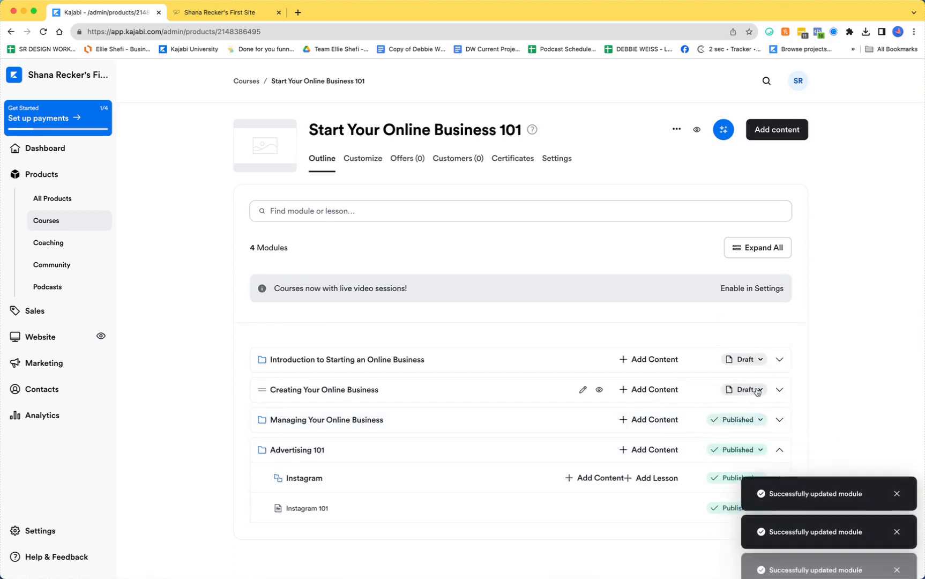
pyautogui.click(748, 390)
pyautogui.click(755, 436)
pyautogui.click(745, 360)
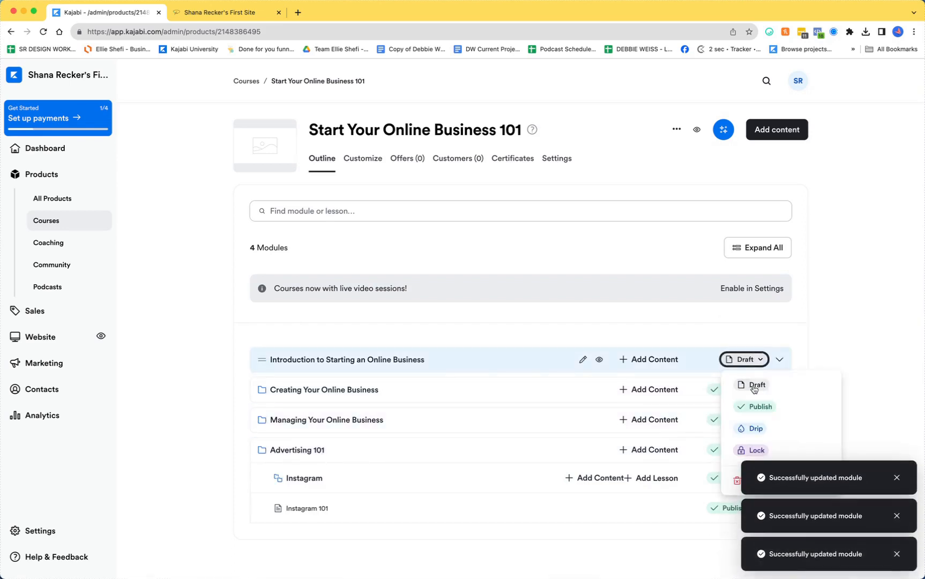
pyautogui.click(751, 405)
# Publish the lessons Benefits of an Online Business, What is an Online Business? and Types of Online Businesses in the introduction module.
pyautogui.click(780, 359)
pyautogui.scroll(-2, 782, 364)
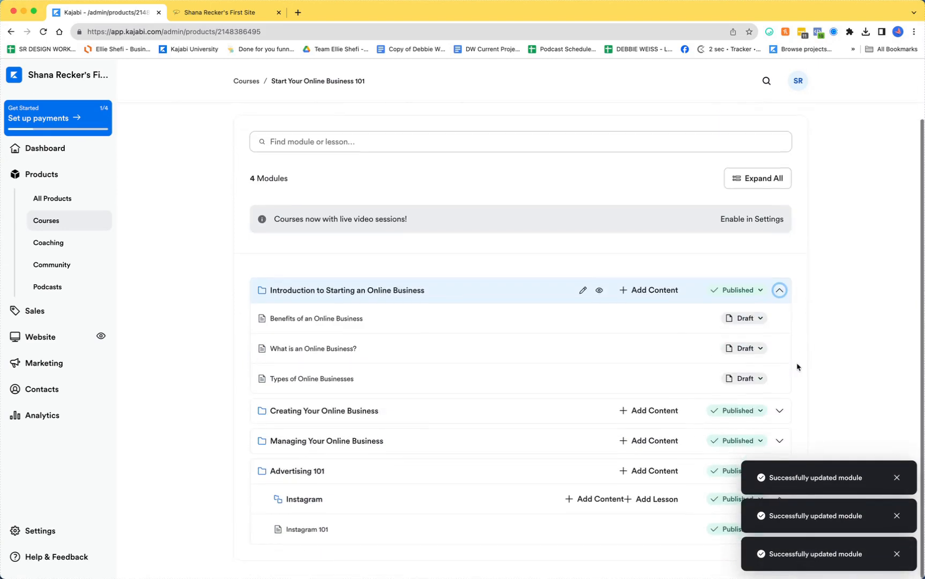
pyautogui.click(744, 320)
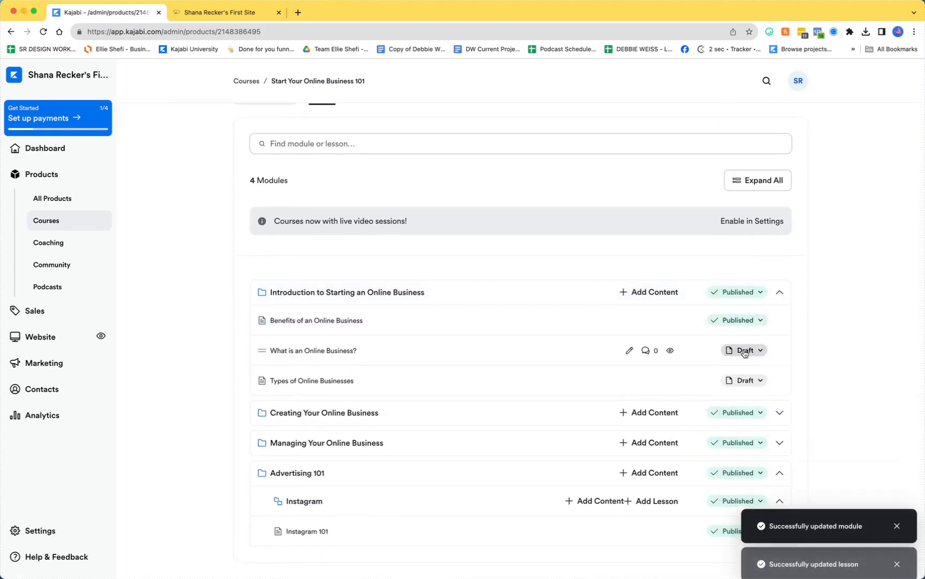
pyautogui.click(743, 350)
pyautogui.click(743, 377)
pyautogui.click(746, 381)
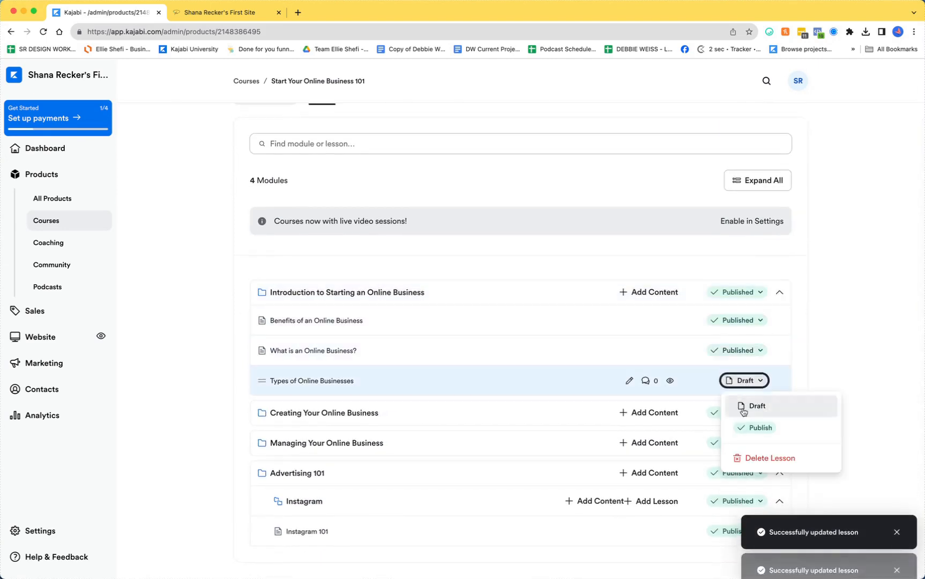
pyautogui.click(758, 428)
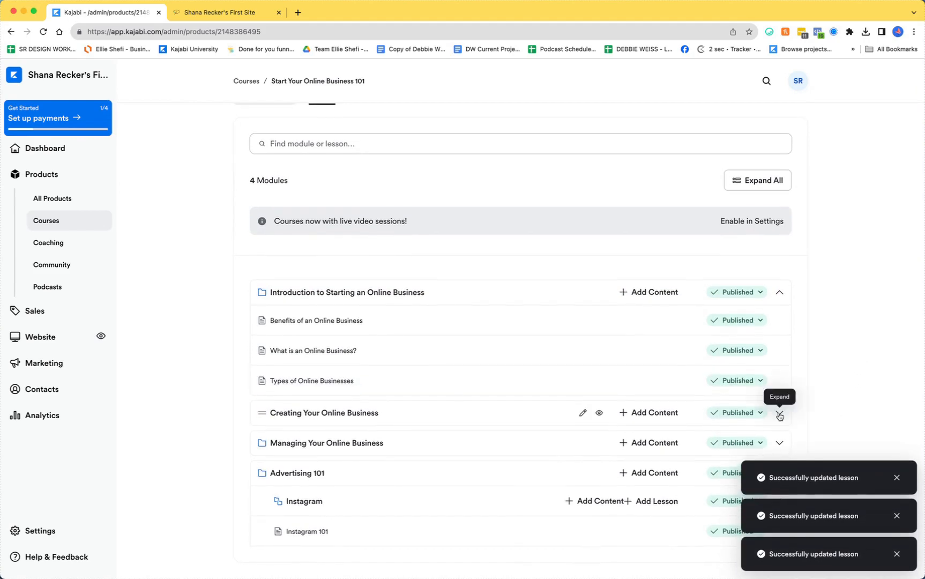
# Expand all modules and publish Building Your Website, Choosing Your Niche and Marketing Your Business in the Creating Your Online Business module.
pyautogui.click(777, 180)
pyautogui.scroll(-4, 737, 260)
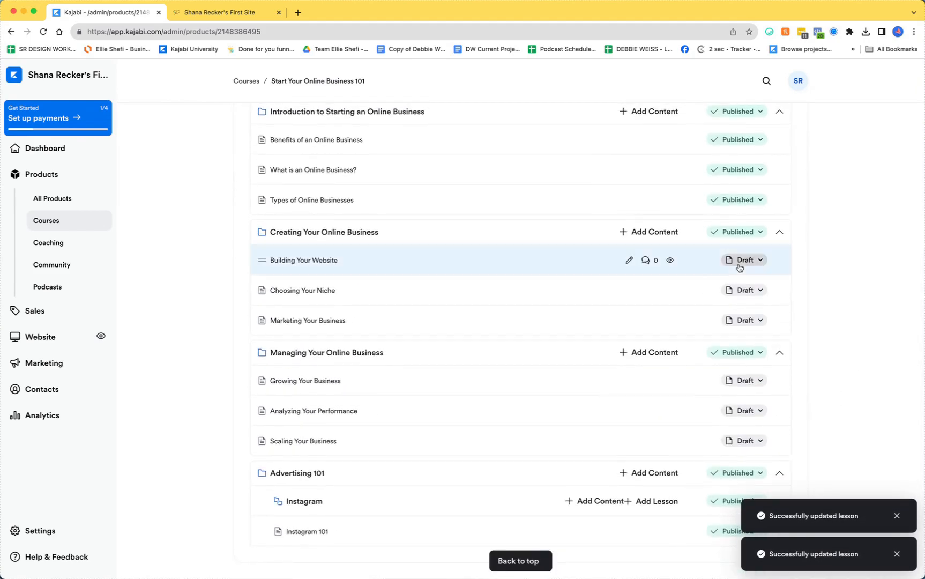
pyautogui.click(738, 258)
pyautogui.click(744, 305)
pyautogui.click(741, 292)
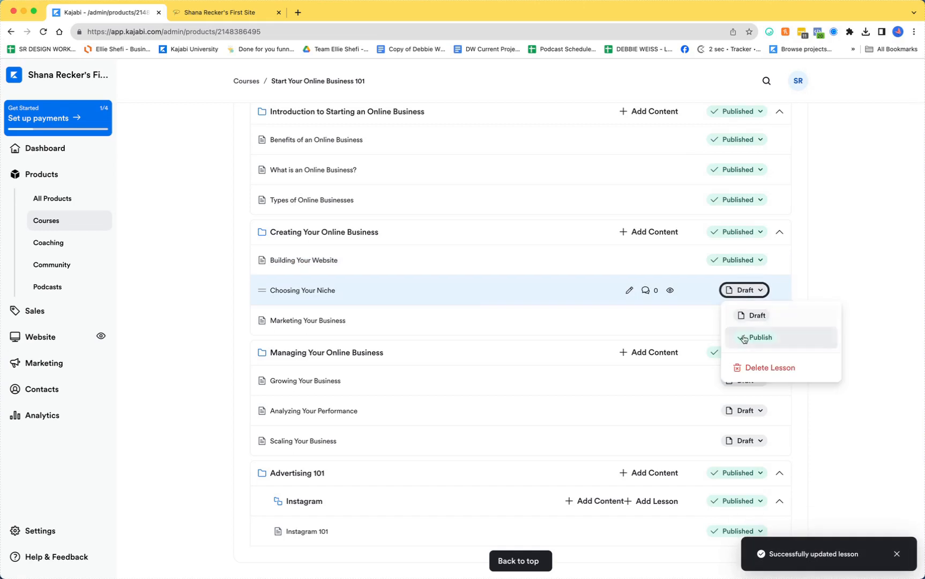
pyautogui.click(742, 337)
pyautogui.click(747, 322)
pyautogui.click(756, 367)
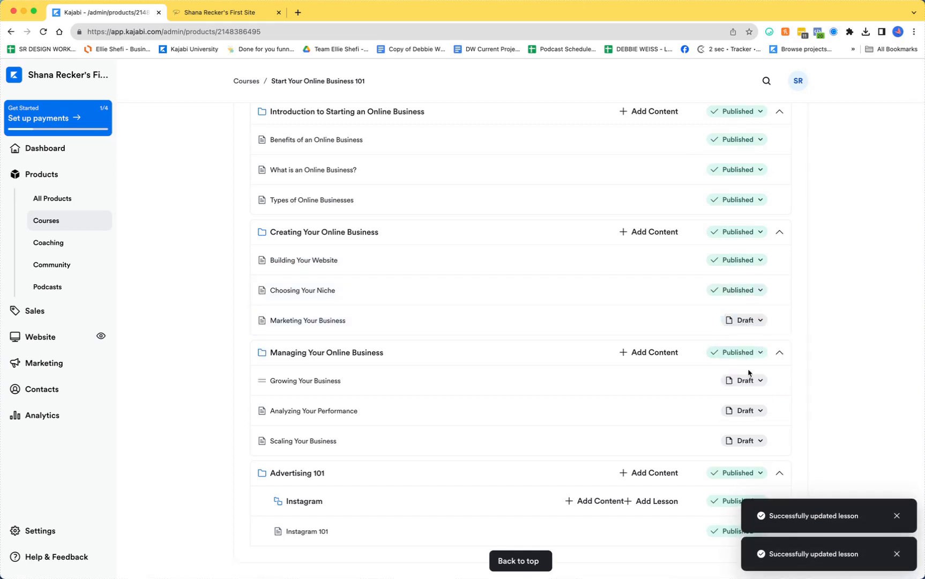
# Publish the lessons Growing Your Business, Analyzing Your Performance and Scaling Your Business in the Managing Your Online Business module.
pyautogui.click(745, 380)
pyautogui.click(748, 432)
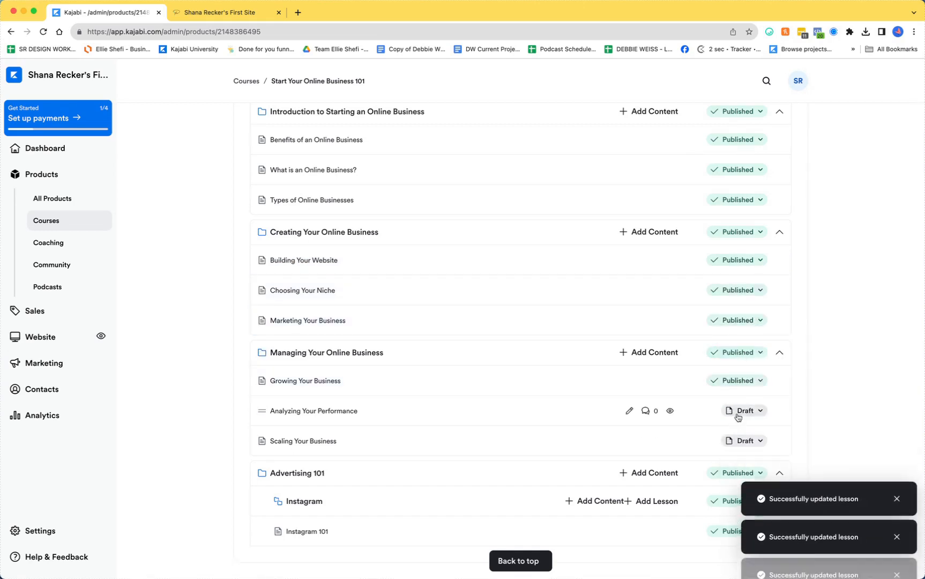
pyautogui.click(745, 411)
pyautogui.click(740, 456)
pyautogui.click(746, 441)
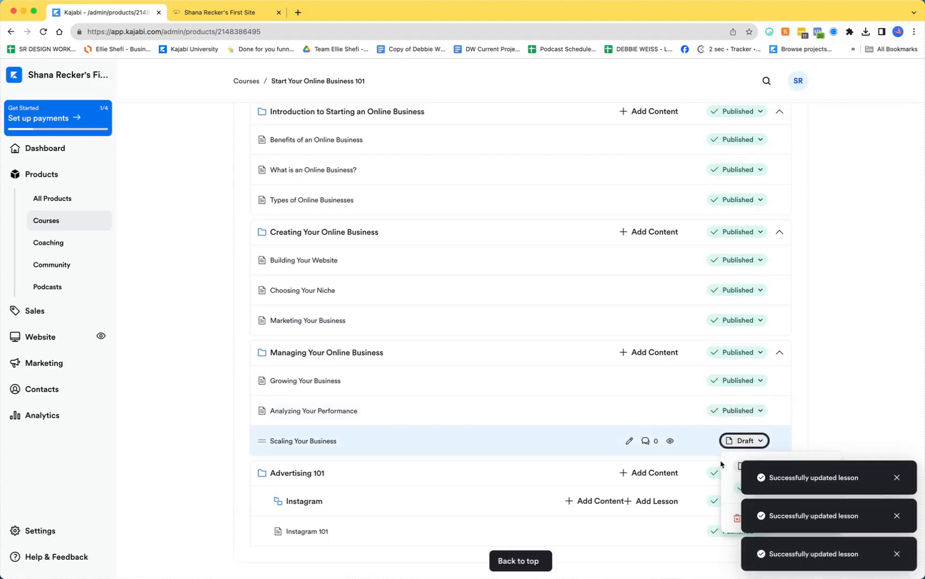
pyautogui.click(884, 371)
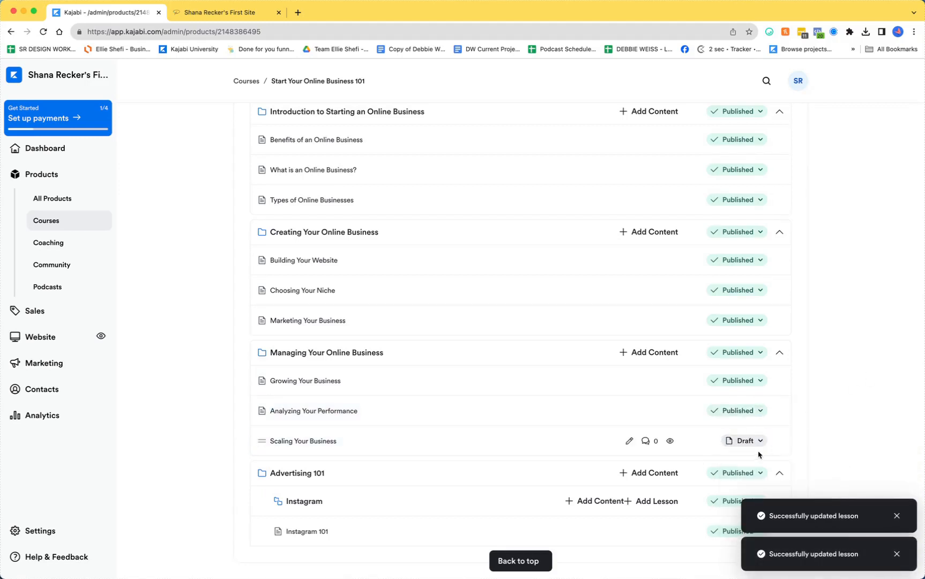
pyautogui.click(746, 441)
pyautogui.click(814, 465)
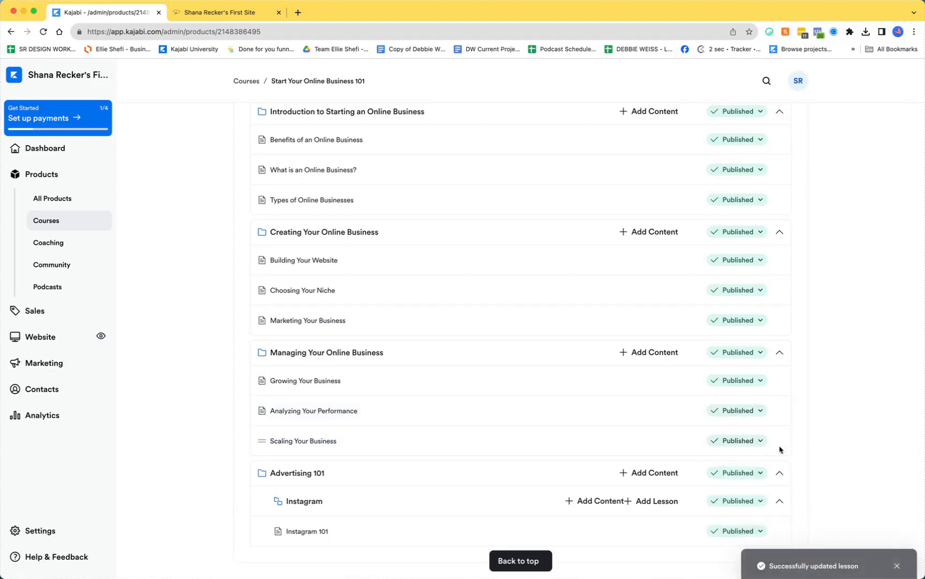
# Preview the course as a customer and open the Instagram 101 lesson through the Advertising 101 module.
pyautogui.scroll(5, 858, 414)
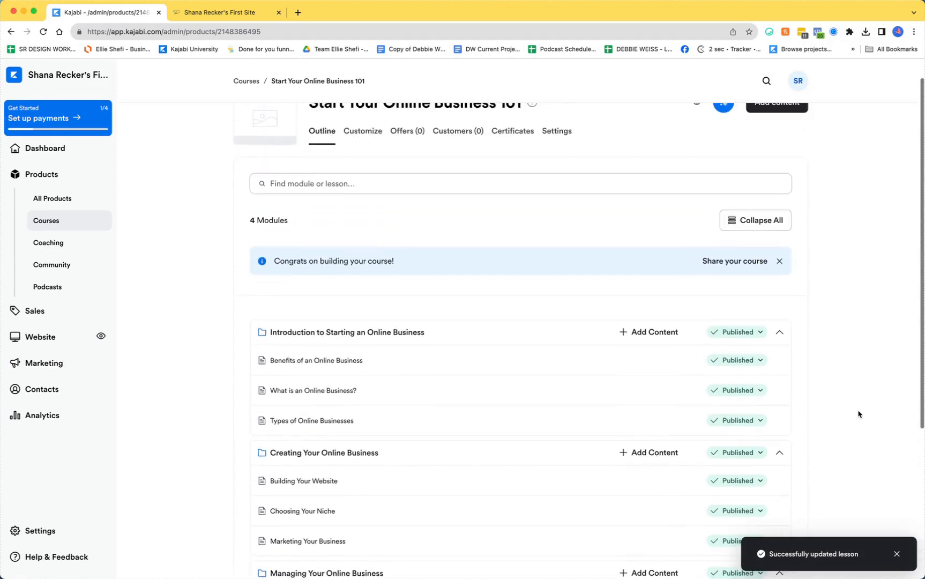
pyautogui.scroll(1, 763, 263)
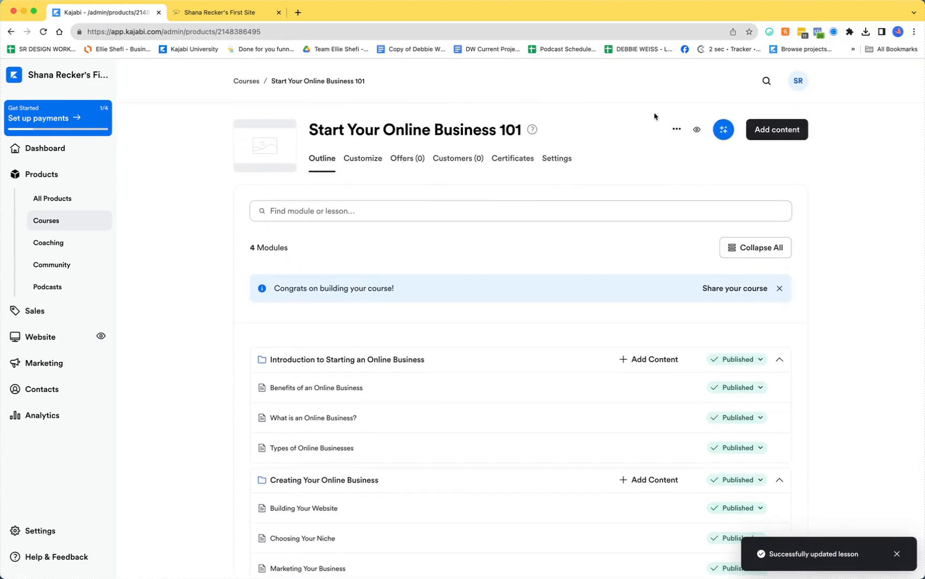
pyautogui.click(697, 129)
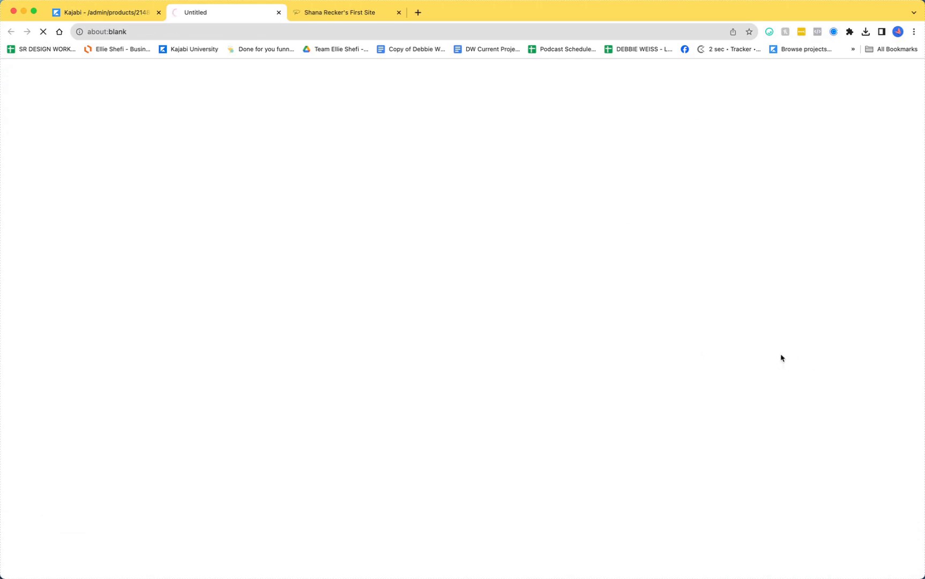
pyautogui.scroll(-5, 784, 356)
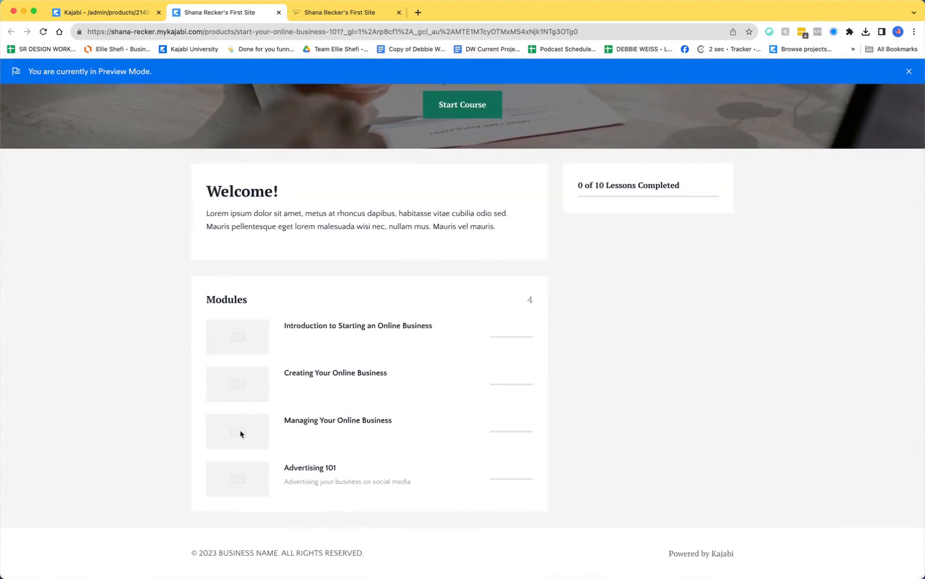
pyautogui.click(250, 485)
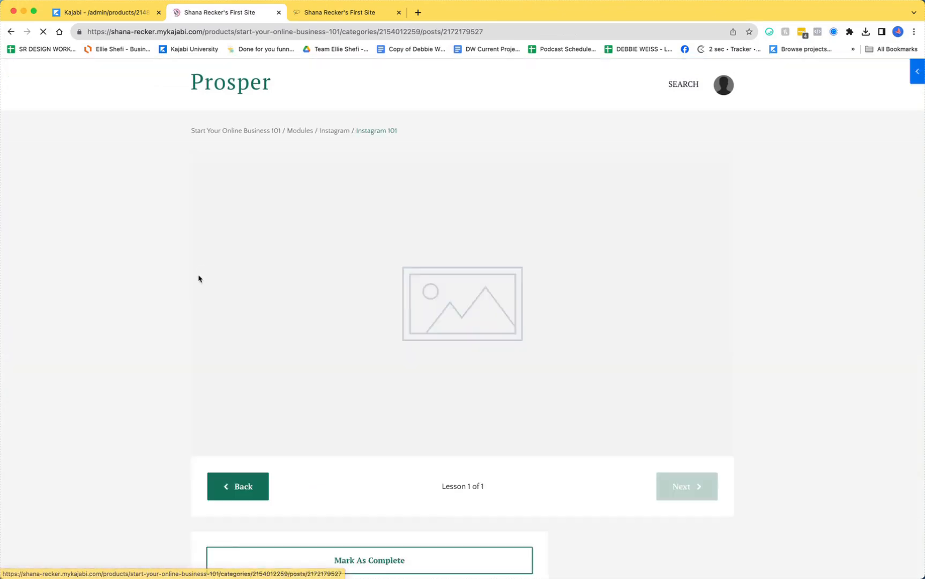
# Examine the Instagram 101 lesson's media area, text and comments in the preview, and return to the course's module list.
pyautogui.scroll(-2, 609, 236)
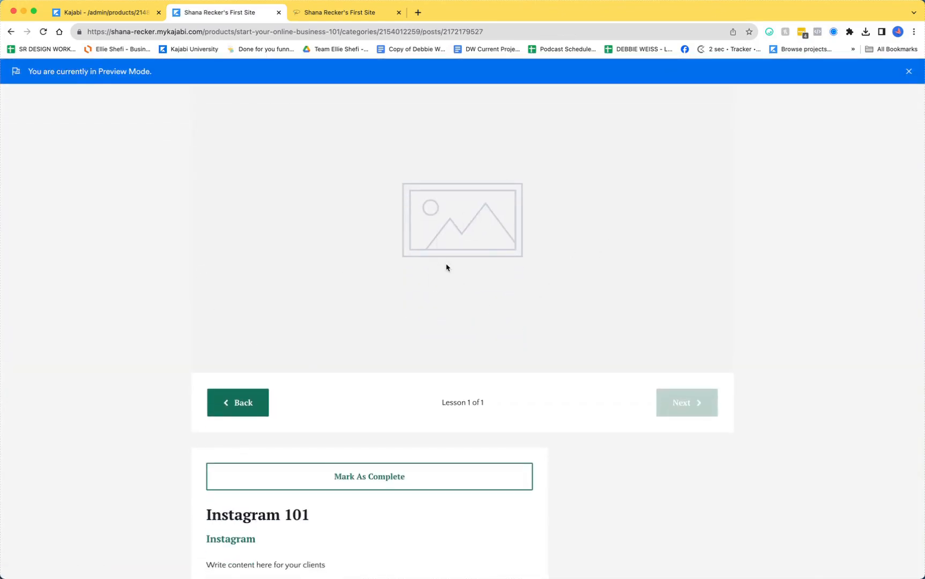
pyautogui.scroll(2, 420, 343)
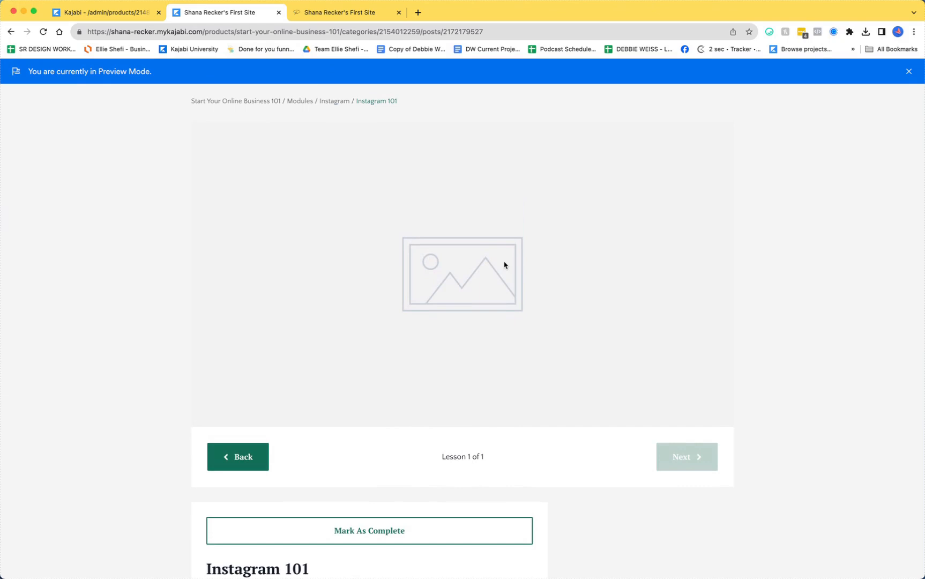
pyautogui.scroll(-6, 504, 265)
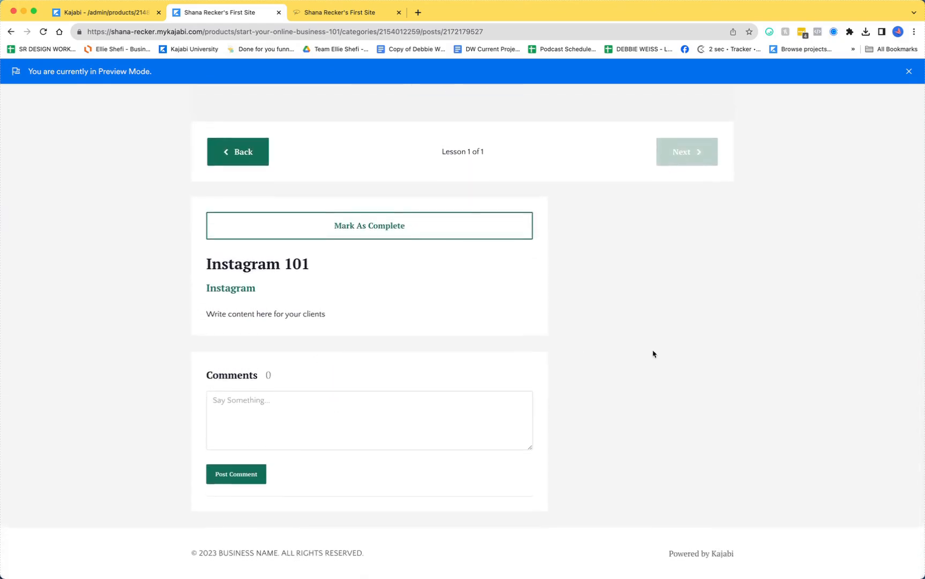
pyautogui.scroll(4, 653, 354)
pyautogui.scroll(-4, 725, 442)
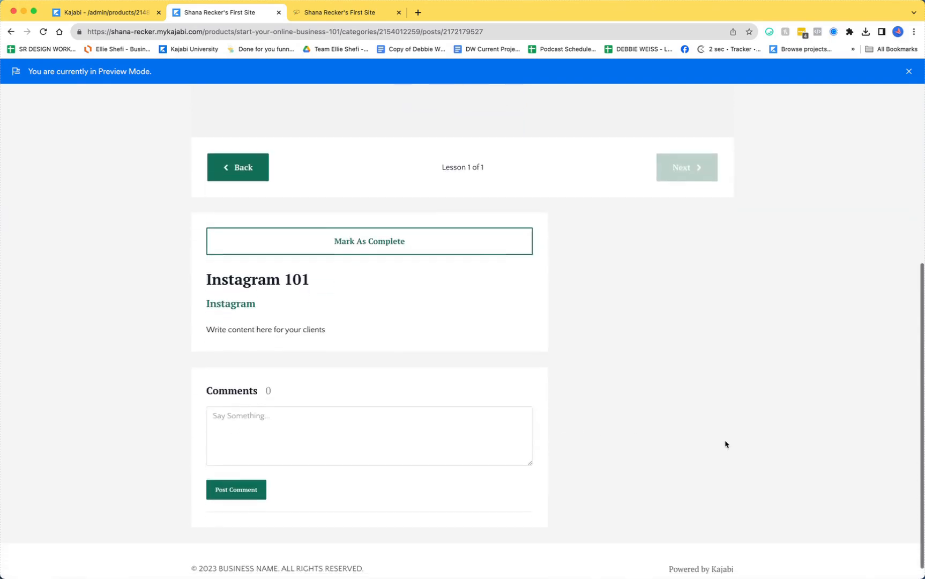
pyautogui.scroll(7, 330, 386)
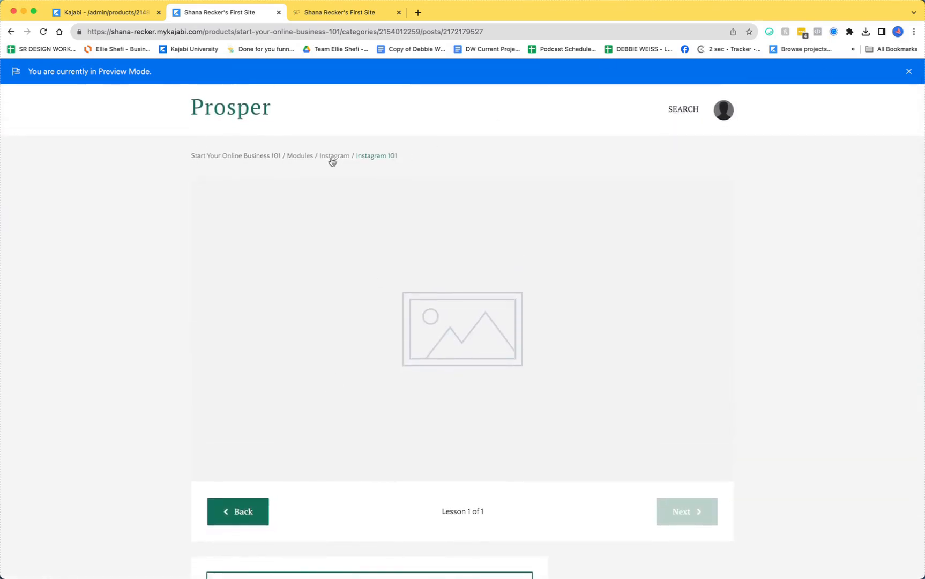
pyautogui.click(212, 160)
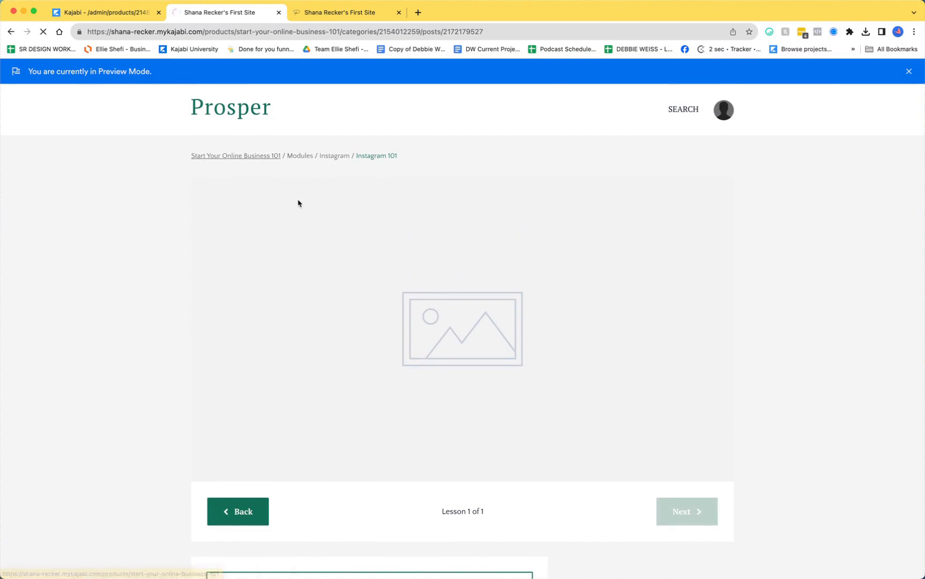
pyautogui.scroll(-3, 705, 239)
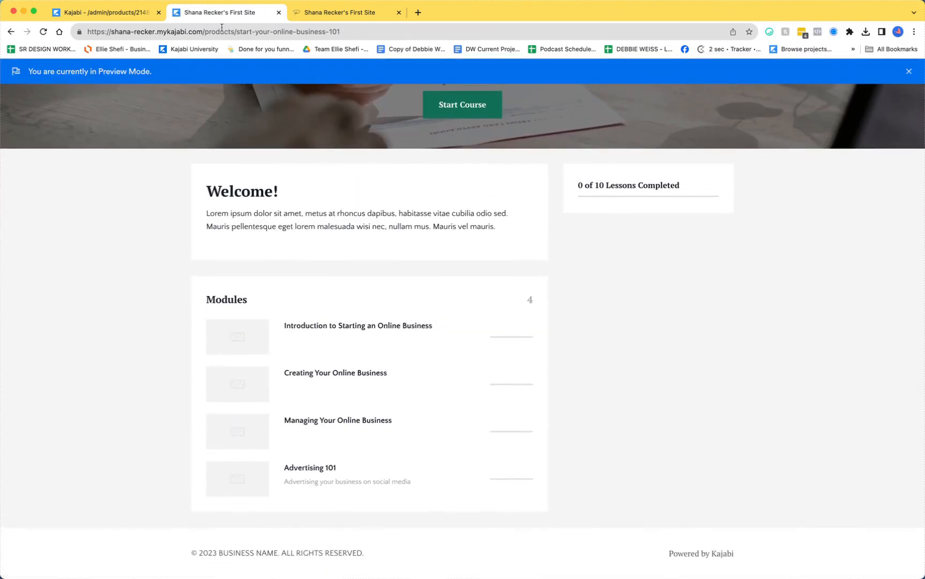
# Return to the admin course outline and collapse all modules.
pyautogui.click(95, 12)
pyautogui.scroll(-2, 386, 261)
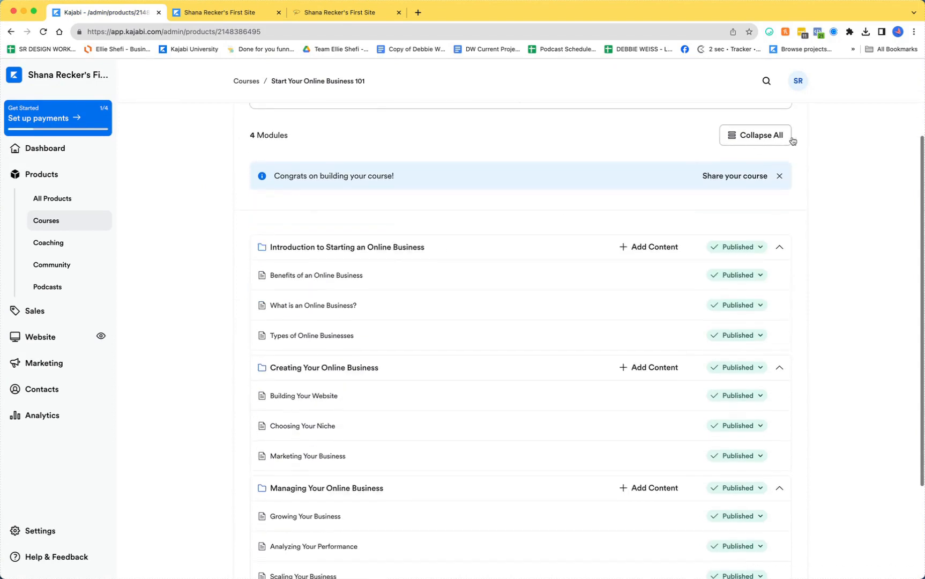
pyautogui.click(777, 138)
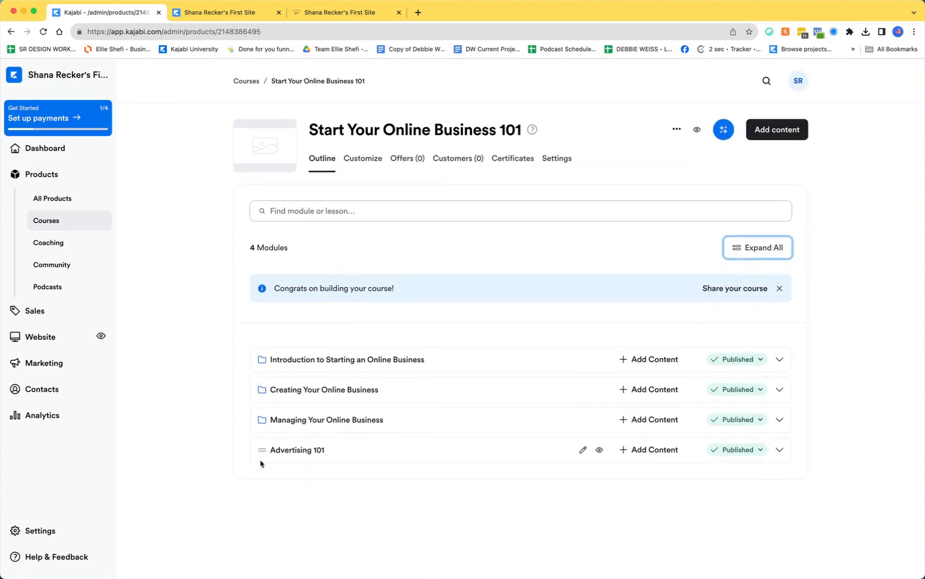
# View the Advertising 101 module in the preview, and expand Creating Your Online Business in the admin course outline.
pyautogui.click(223, 15)
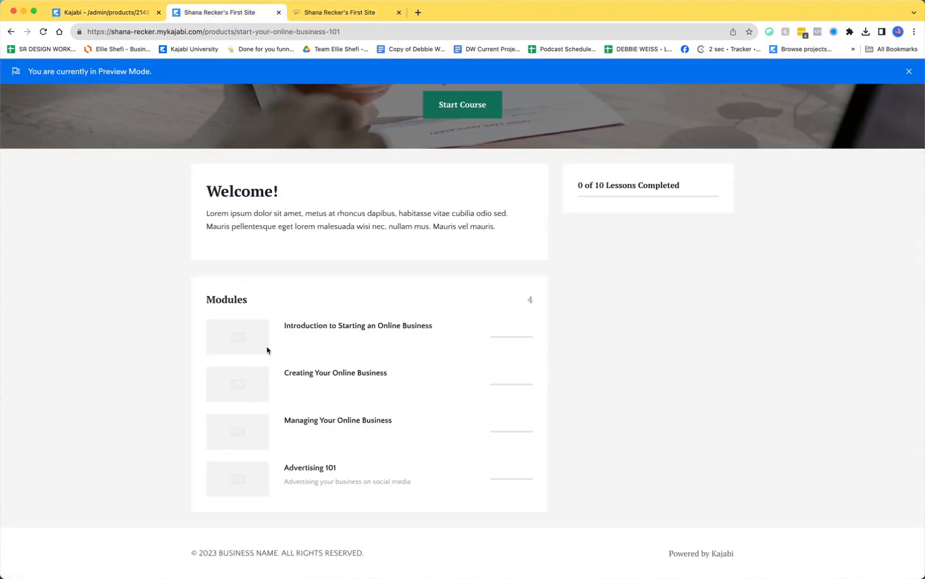
pyautogui.click(244, 477)
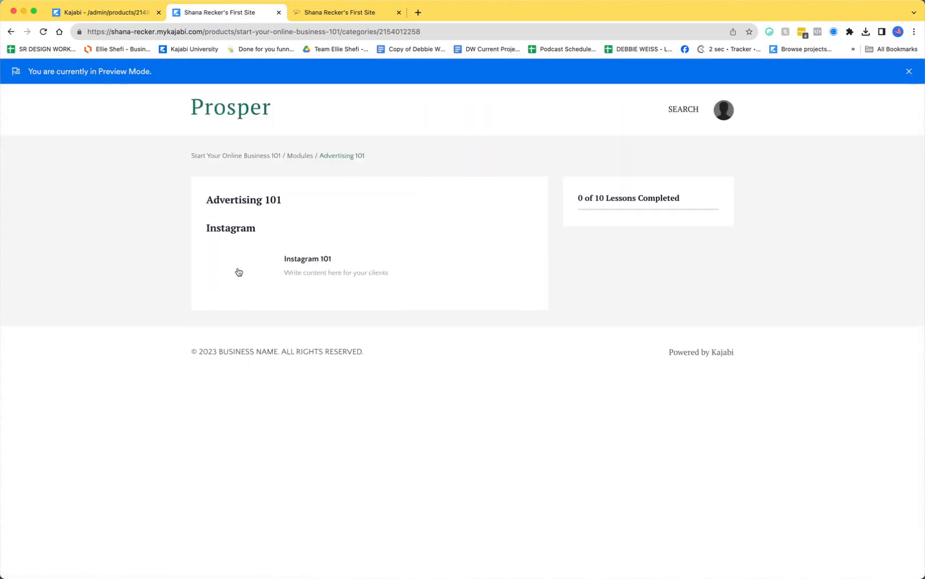
pyautogui.click(108, 13)
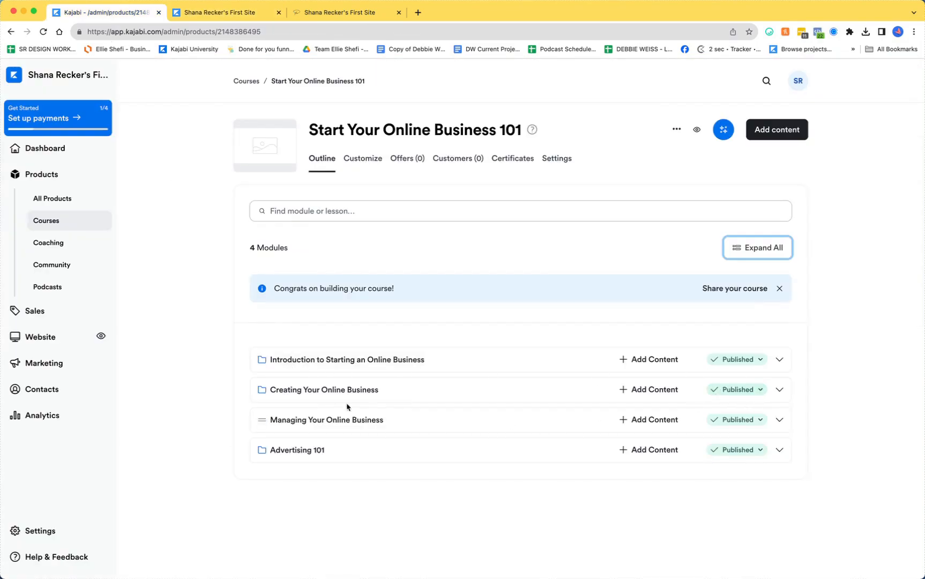
pyautogui.click(779, 391)
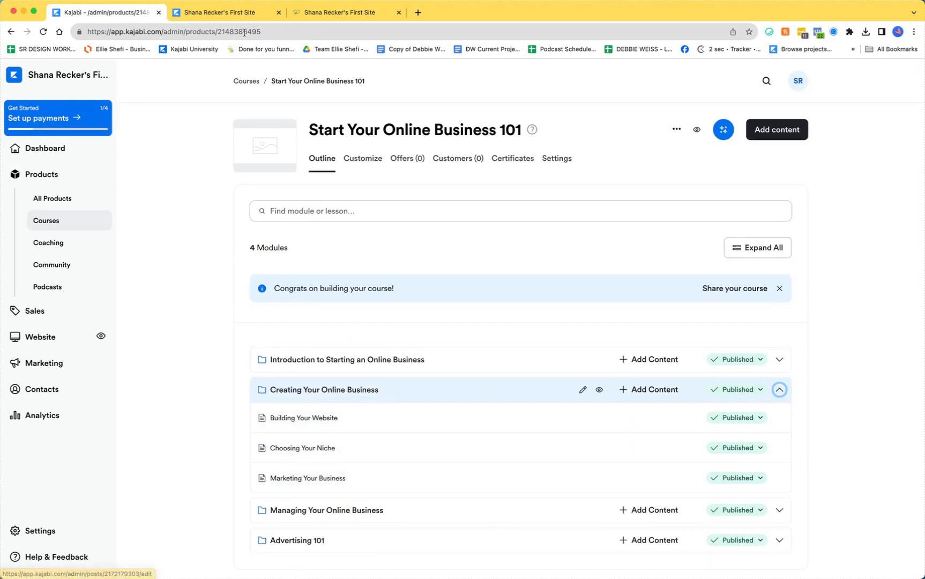
# Open the Building Your Website lesson in the course preview through the Creating Your Online Business module.
pyautogui.click(226, 15)
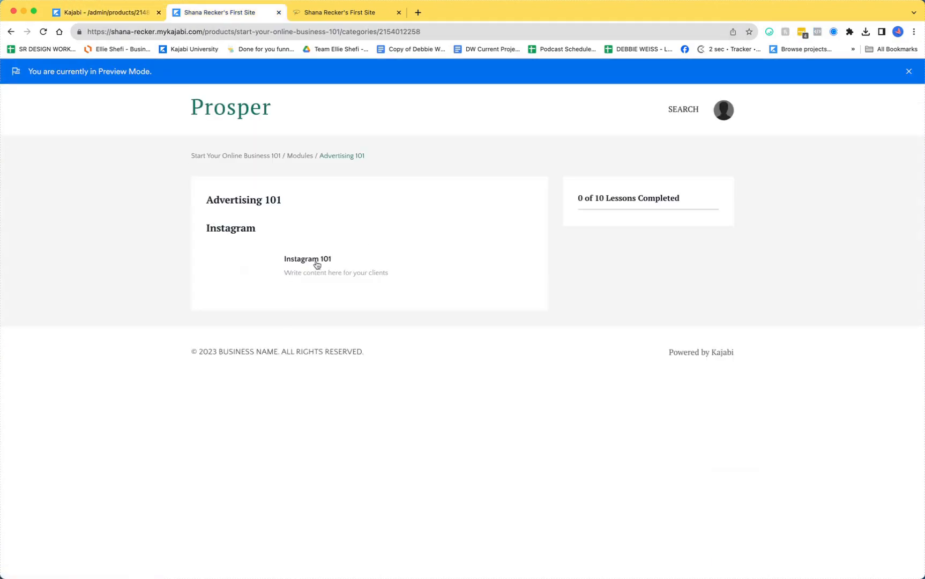
pyautogui.click(248, 156)
pyautogui.scroll(-3, 237, 388)
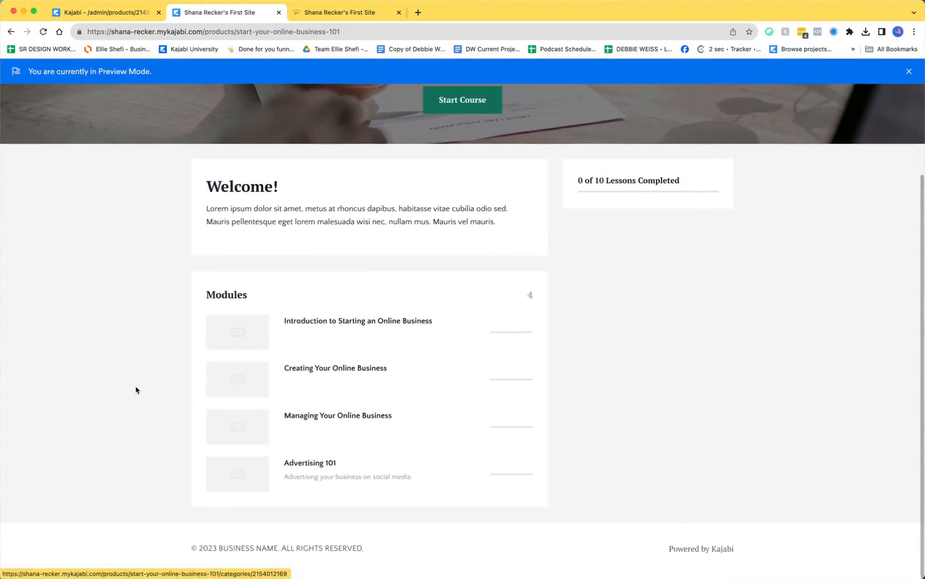
pyautogui.click(236, 384)
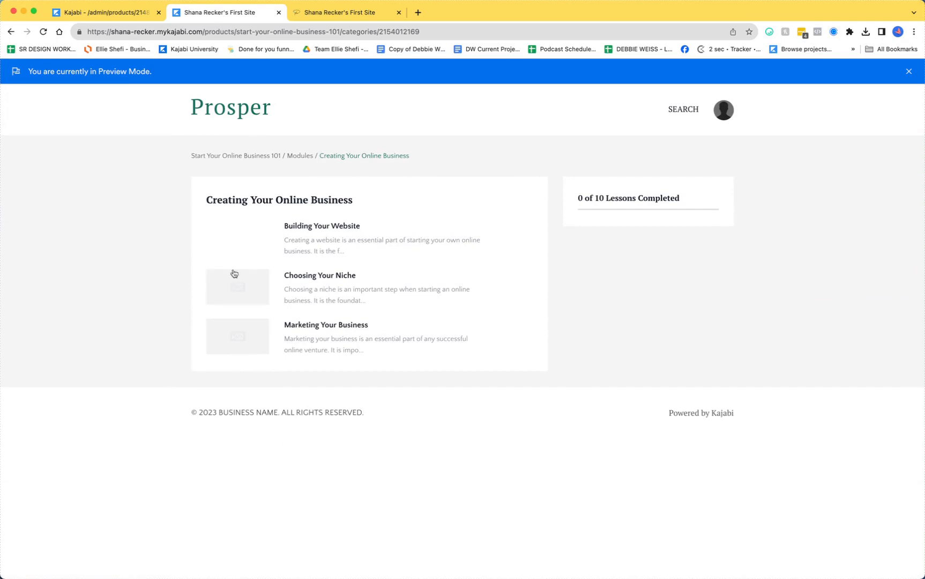
pyautogui.click(234, 235)
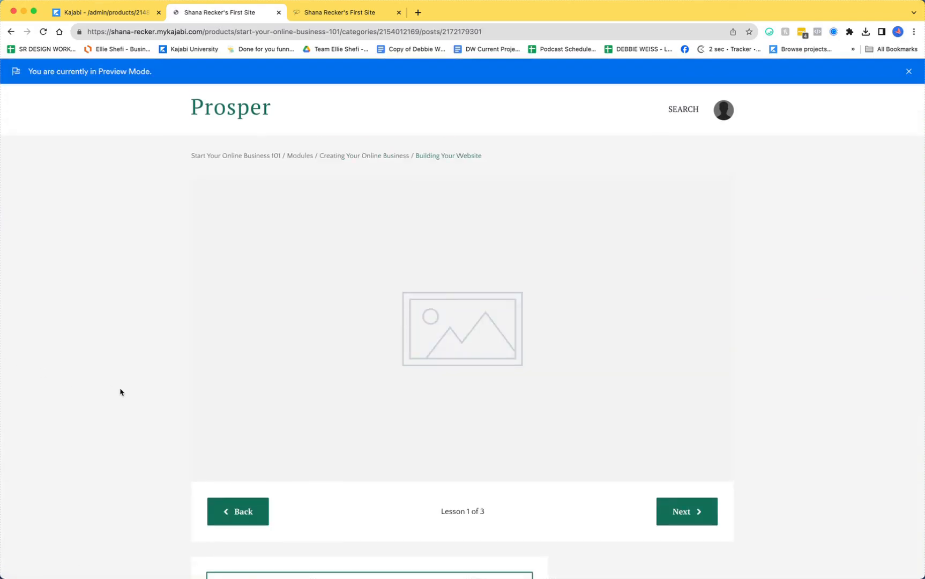
# Examine the Building Your Website lesson's text and comments in the preview, and return to the module list.
pyautogui.scroll(-9, 120, 392)
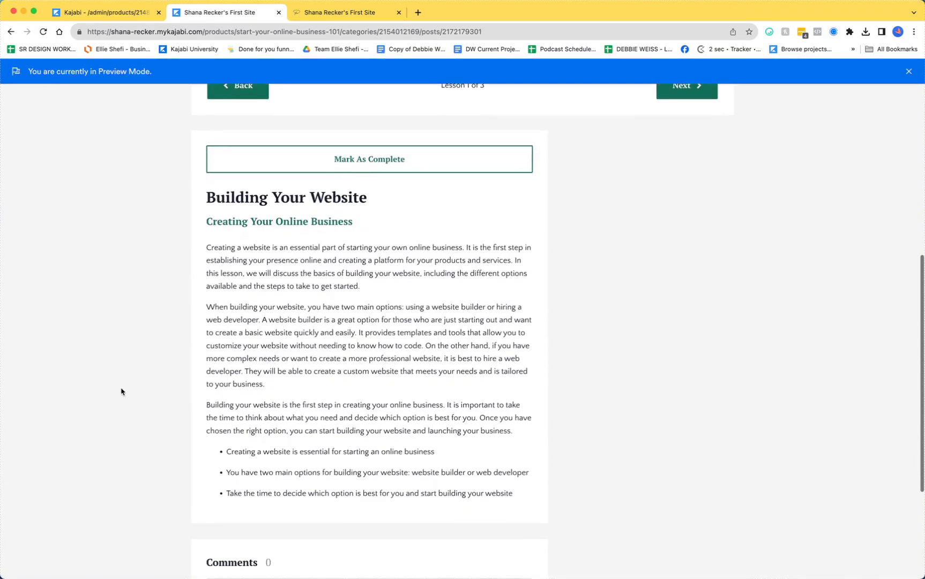
pyautogui.scroll(-3, 122, 391)
pyautogui.scroll(8, 121, 391)
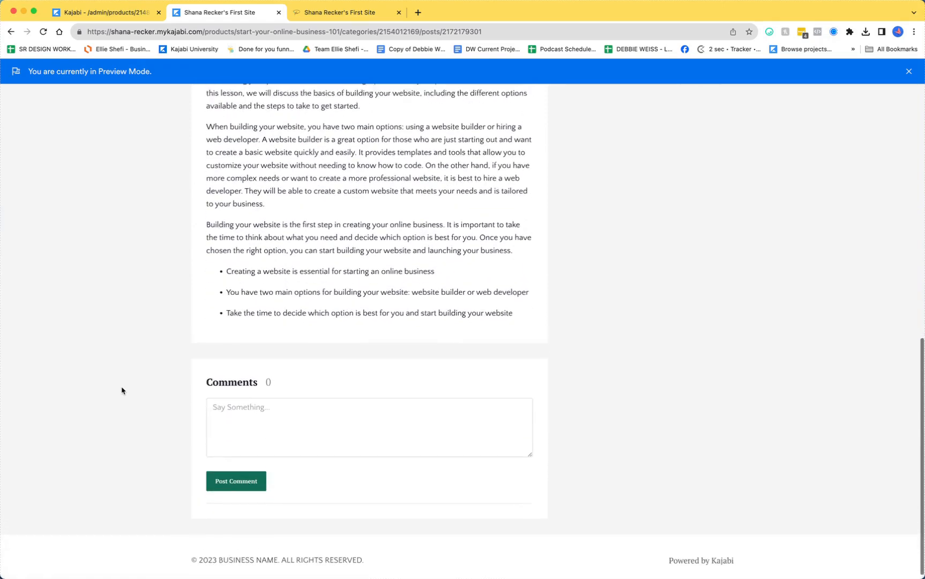
pyautogui.click(11, 31)
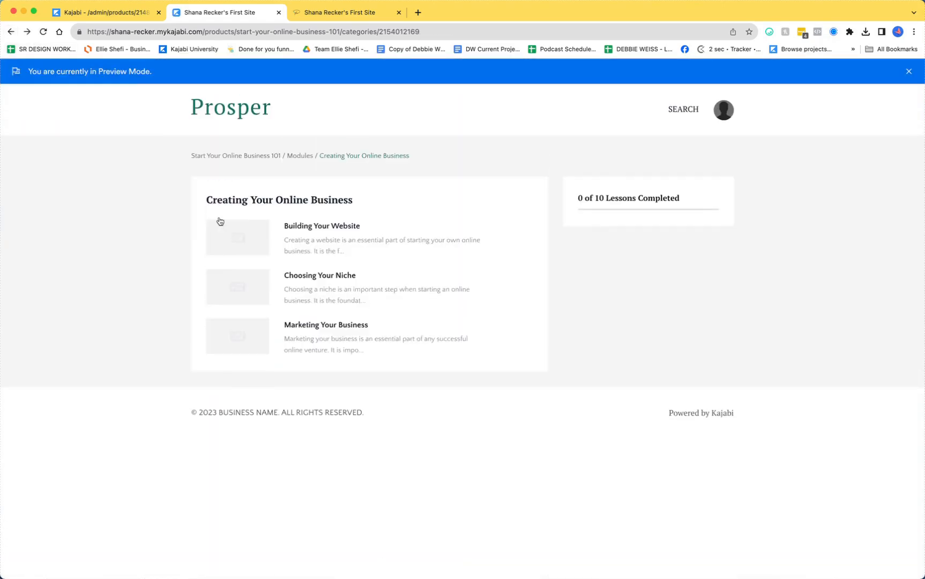
pyautogui.click(297, 157)
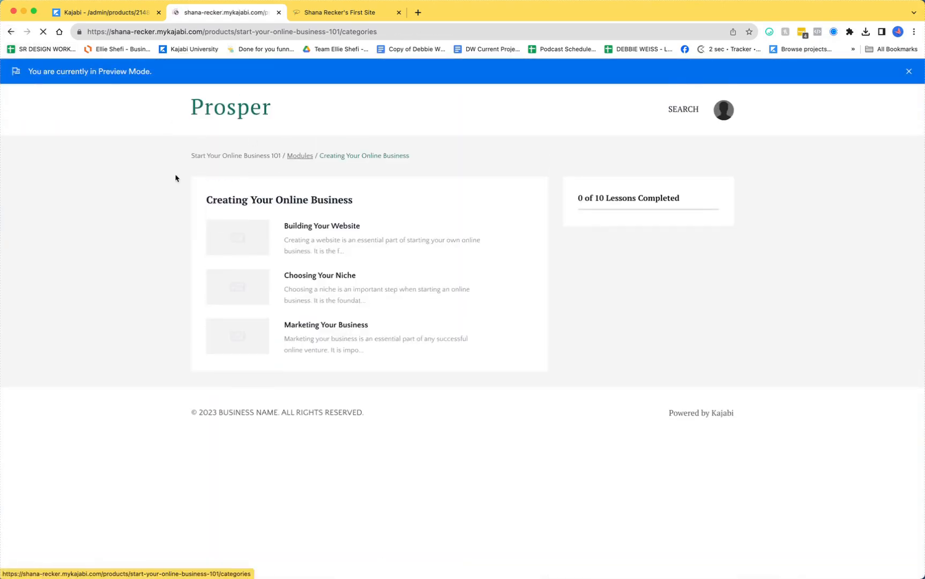
# View the Advertising 101 module's Instagram submodule in the preview, and return to the course's welcome page.
pyautogui.click(250, 381)
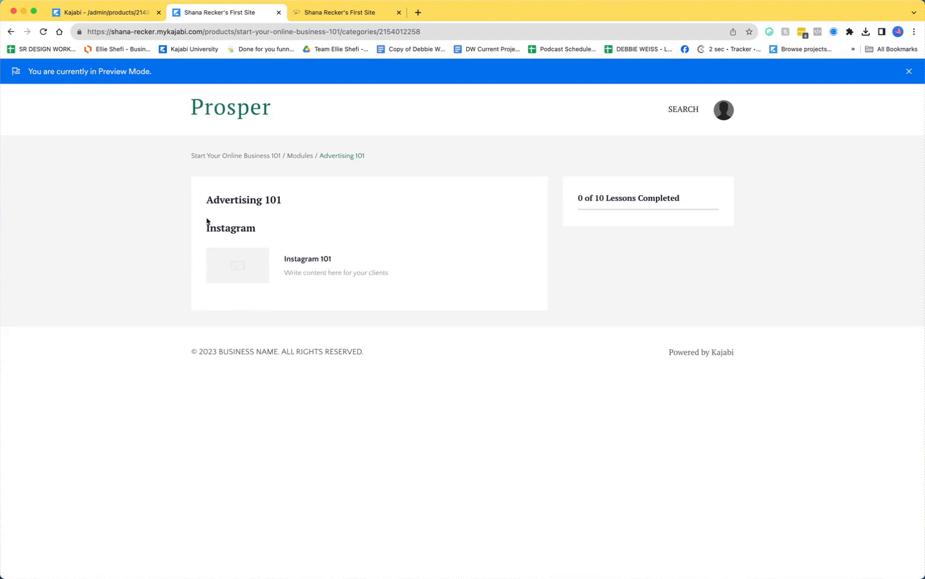
pyautogui.click(236, 155)
pyautogui.scroll(-1, 236, 285)
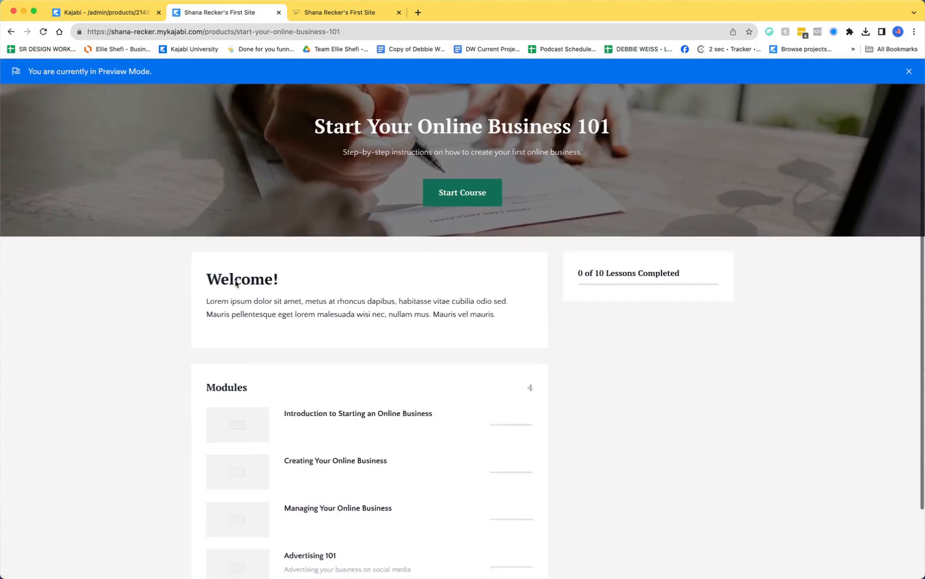
# Open the Building Your Website lesson's edit page from the admin outline and examine its media, text, downloads and comment settings.
pyautogui.press('super+1')
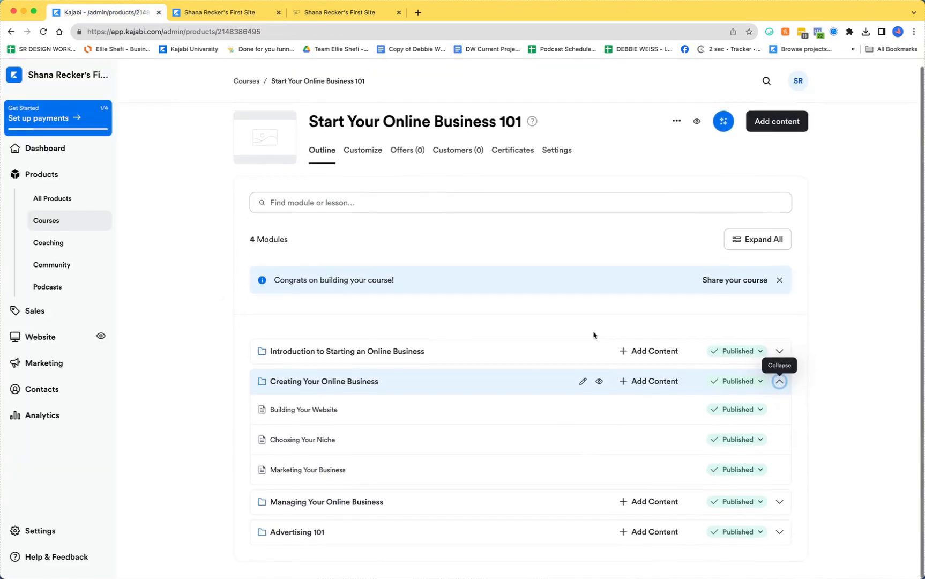
pyautogui.click(780, 381)
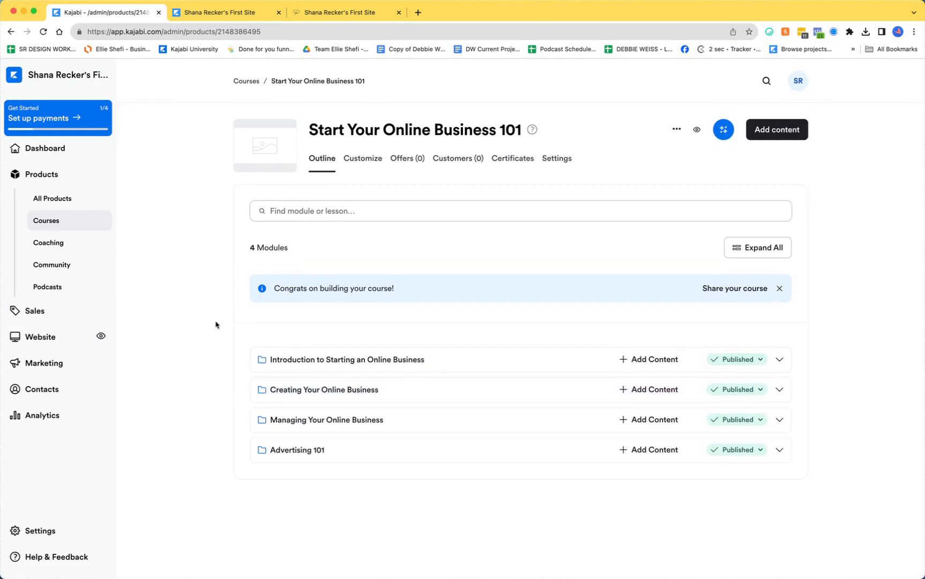
pyautogui.click(780, 389)
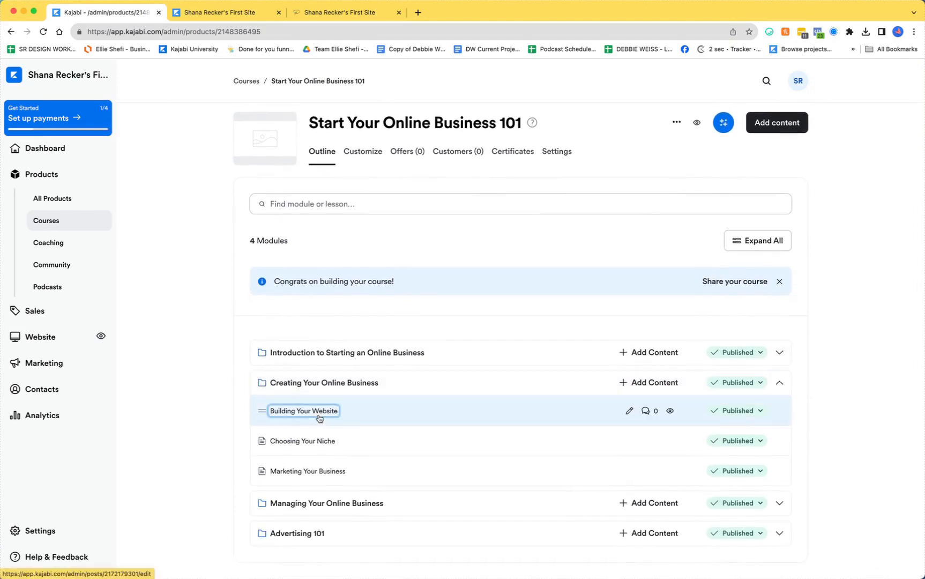
pyautogui.click(319, 418)
pyautogui.scroll(-2, 317, 429)
pyautogui.scroll(-3, 397, 509)
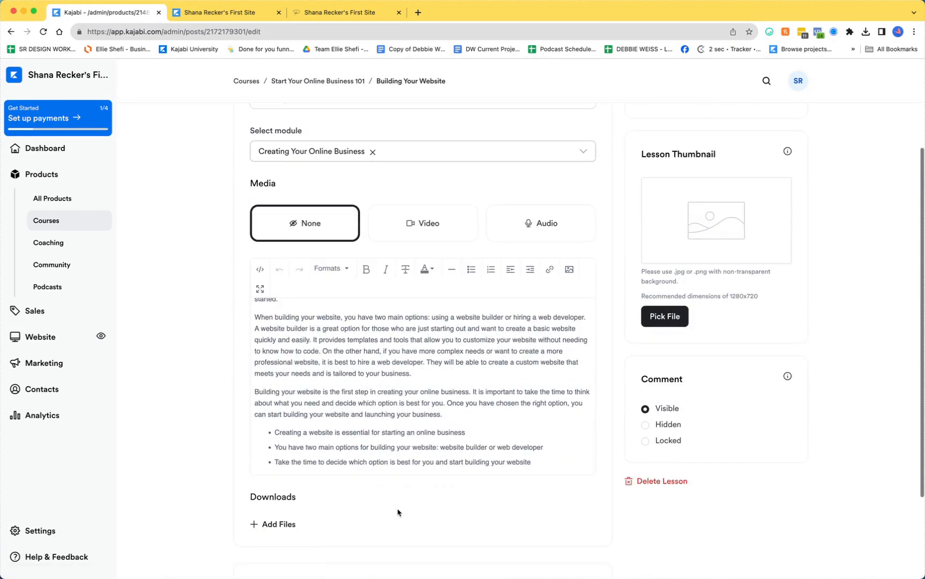
pyautogui.scroll(4, 398, 513)
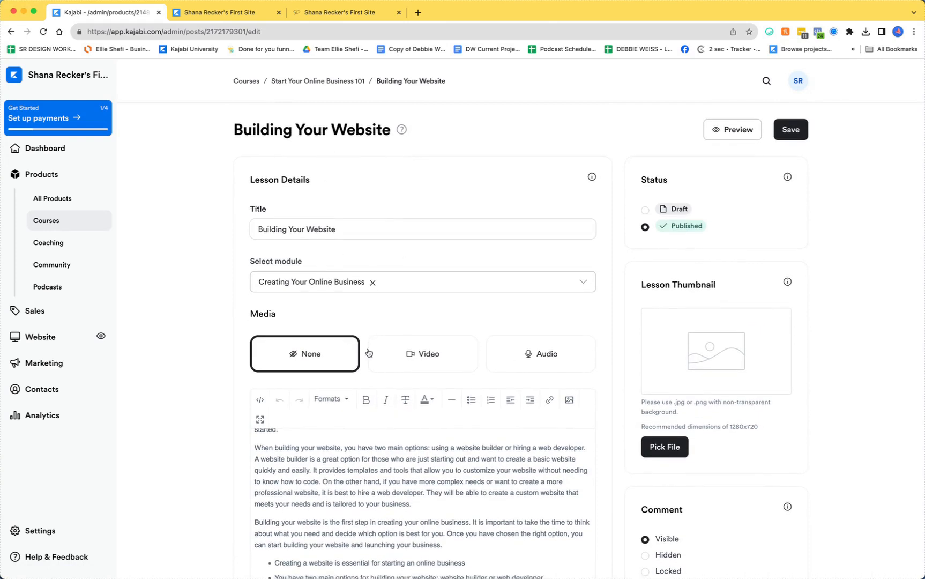
# Try the Video and Audio media options for Building Your Website, and return to the collapsed course outline without saving.
pyautogui.click(423, 354)
pyautogui.click(523, 359)
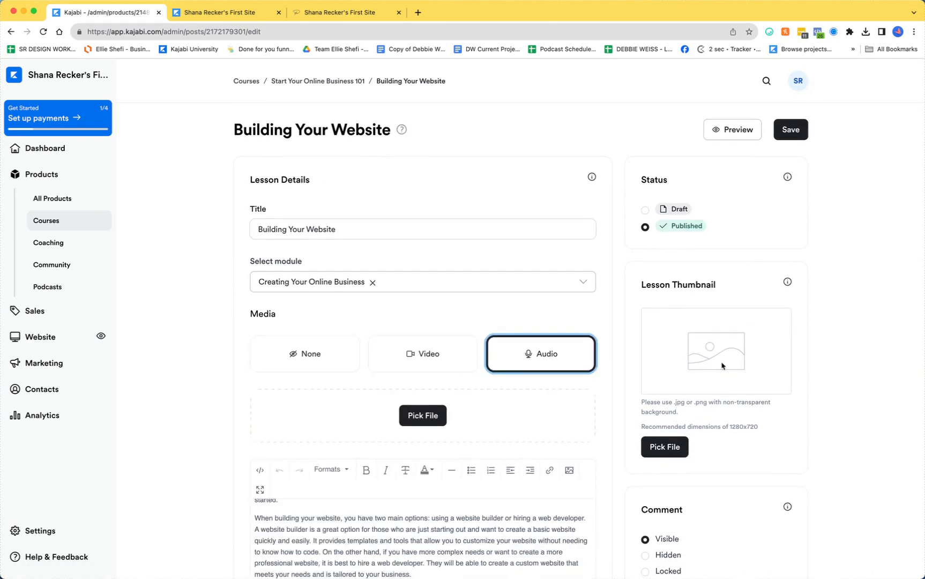
pyautogui.click(318, 80)
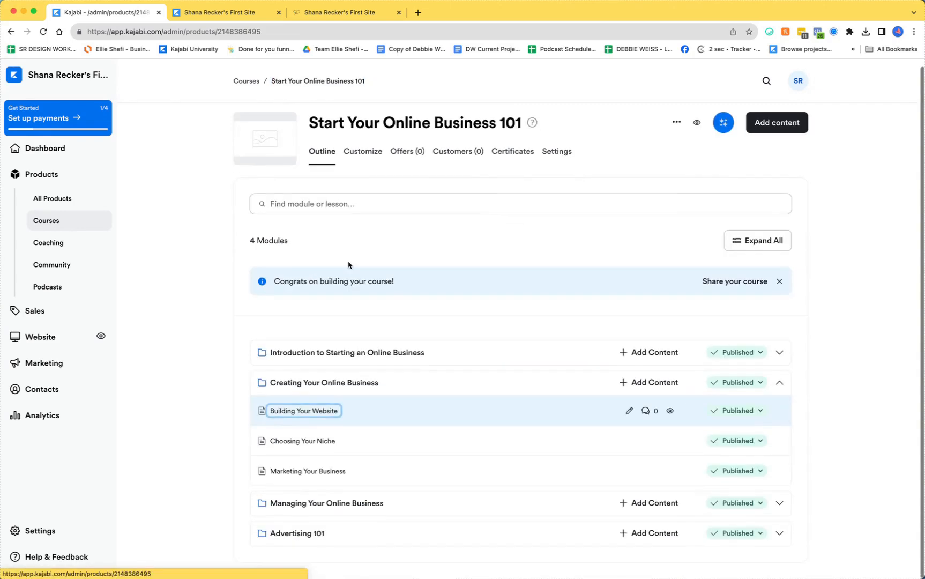
pyautogui.click(780, 383)
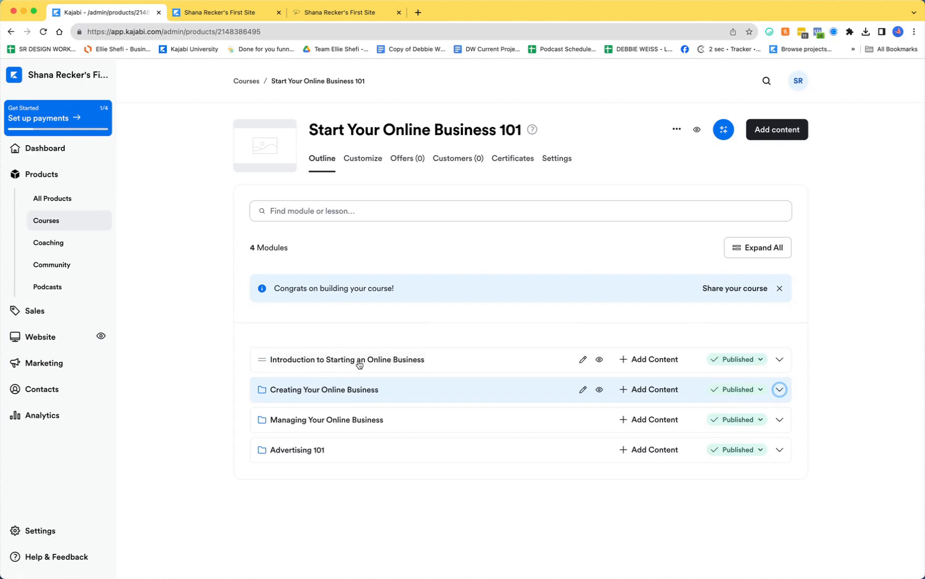
# View the title, description and image settings of the Introduction to Starting an Online Business module, and close them without saving.
pyautogui.click(583, 359)
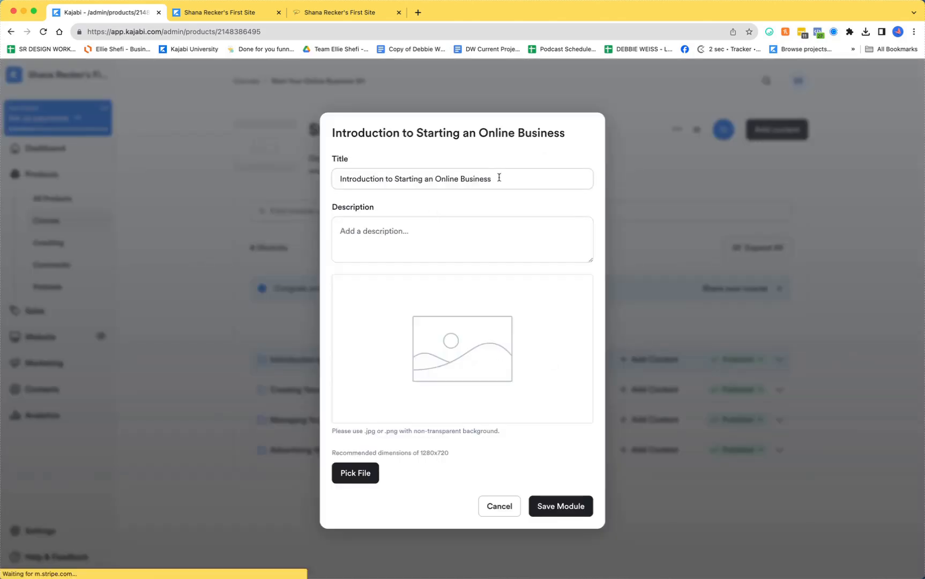
pyautogui.moveTo(504, 178); pyautogui.dragTo(300, 175)
pyautogui.click(368, 226)
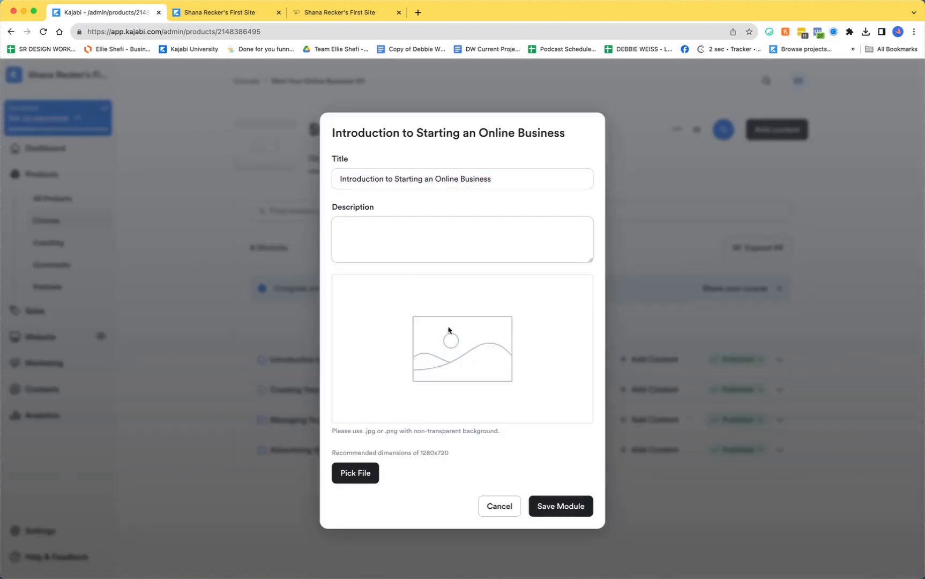
pyautogui.click(500, 515)
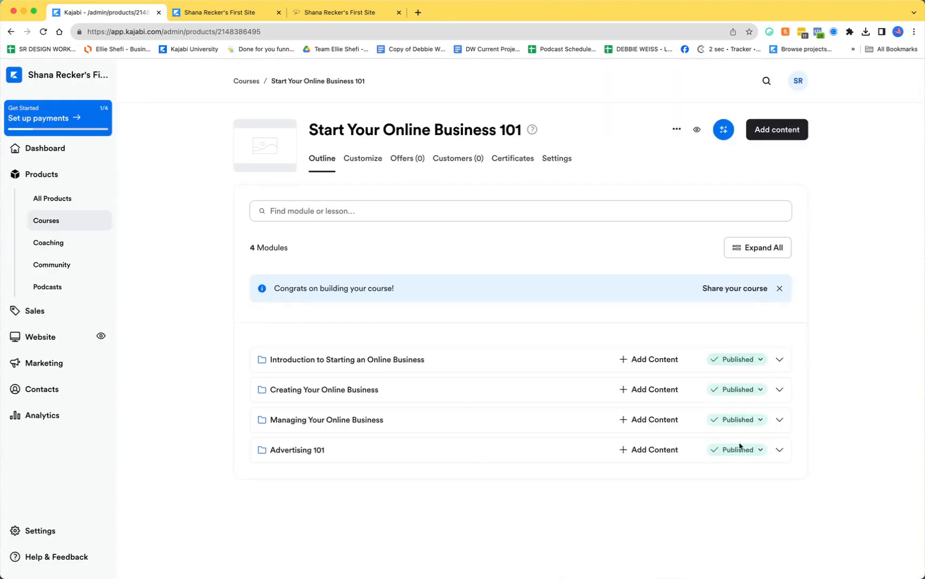
# View the available status options for the Introduction to Starting an Online Business module without choosing one.
pyautogui.click(751, 365)
pyautogui.click(682, 327)
pyautogui.click(757, 365)
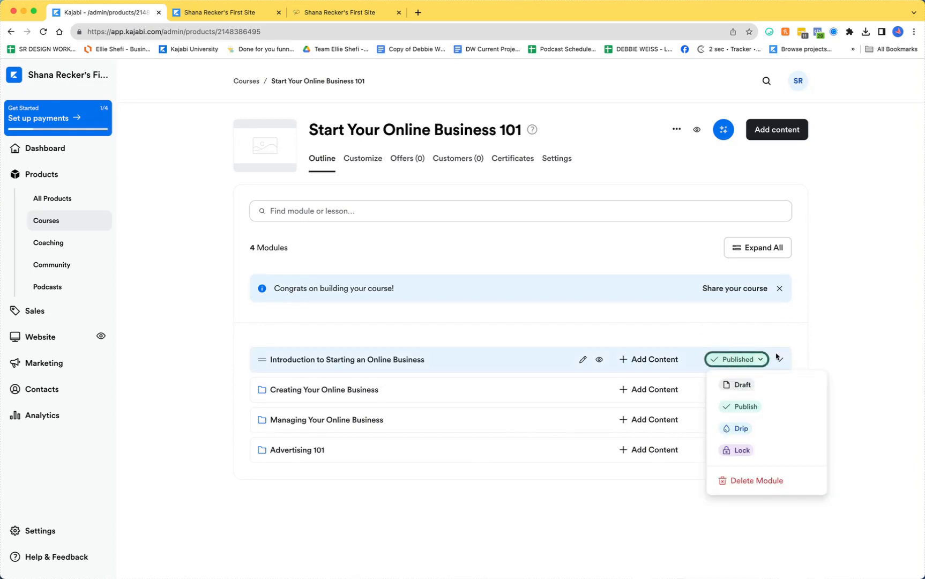
pyautogui.click(803, 343)
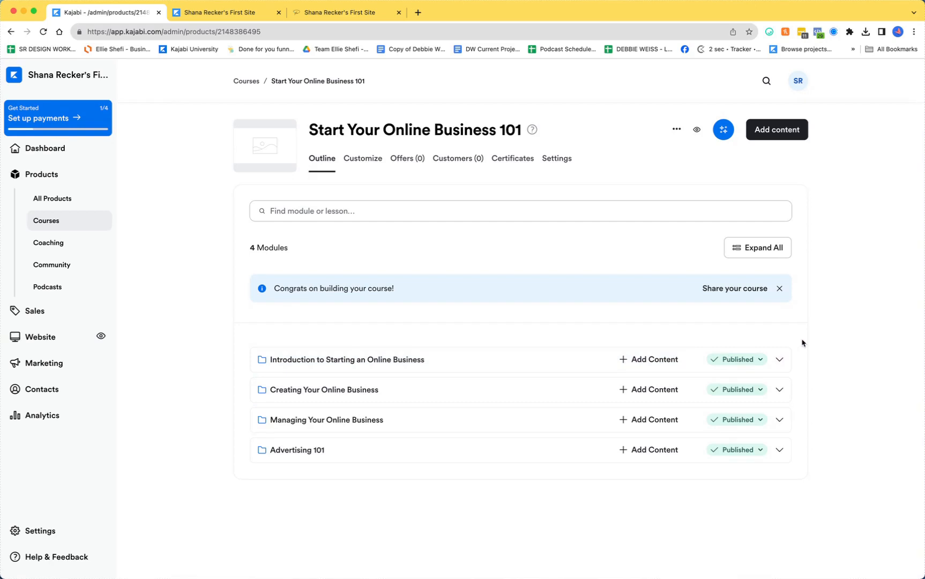
# Expand all modules to review their lessons and publication statuses, and collapse the outline again.
pyautogui.click(765, 257)
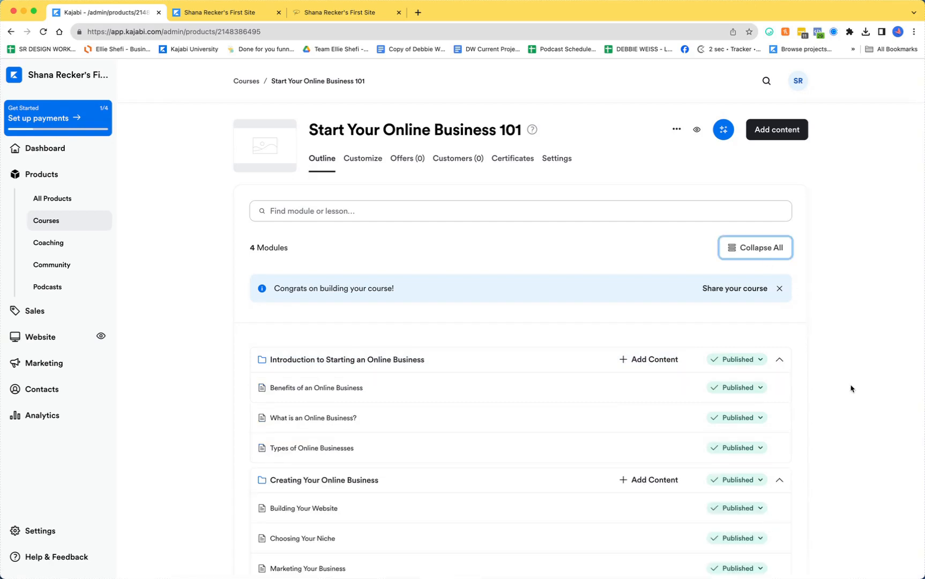
pyautogui.scroll(-4, 849, 385)
pyautogui.scroll(-1, 850, 385)
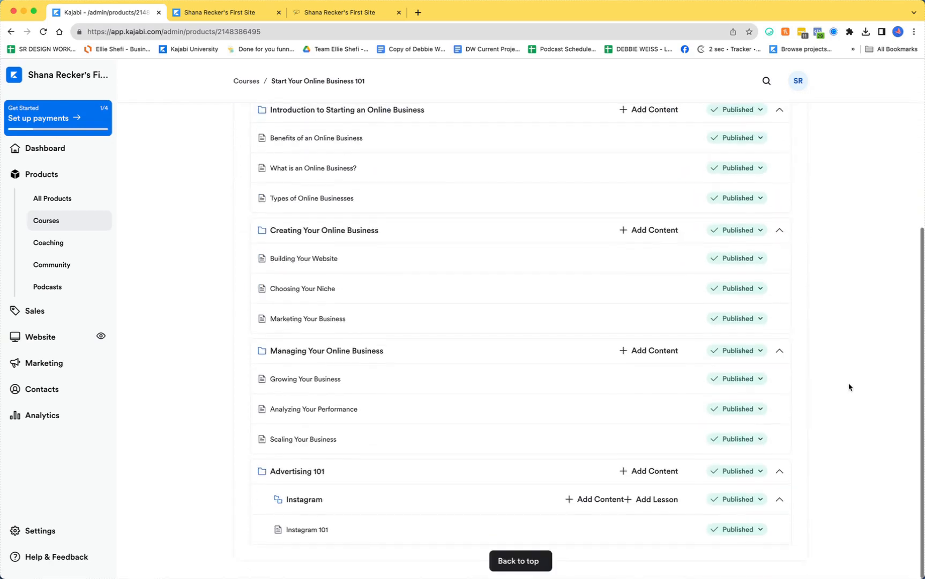
pyautogui.scroll(5, 849, 385)
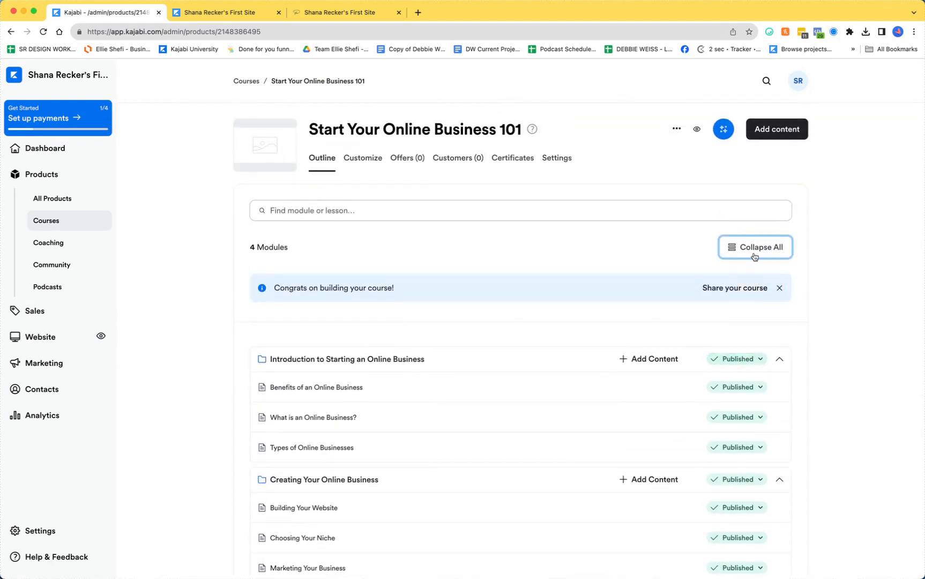
pyautogui.click(755, 256)
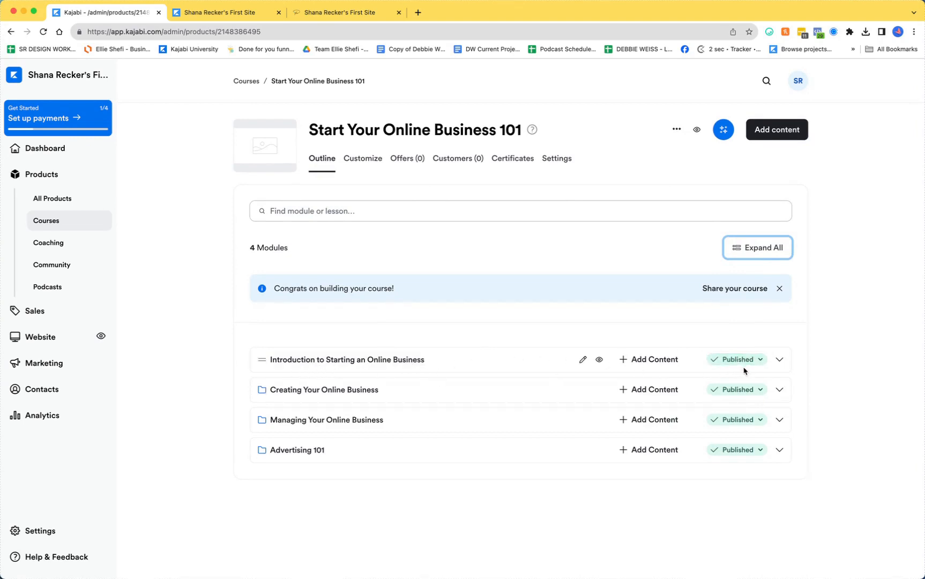
# Set the Creating Your Online Business module to drip 7 days after enrollment.
pyautogui.click(758, 396)
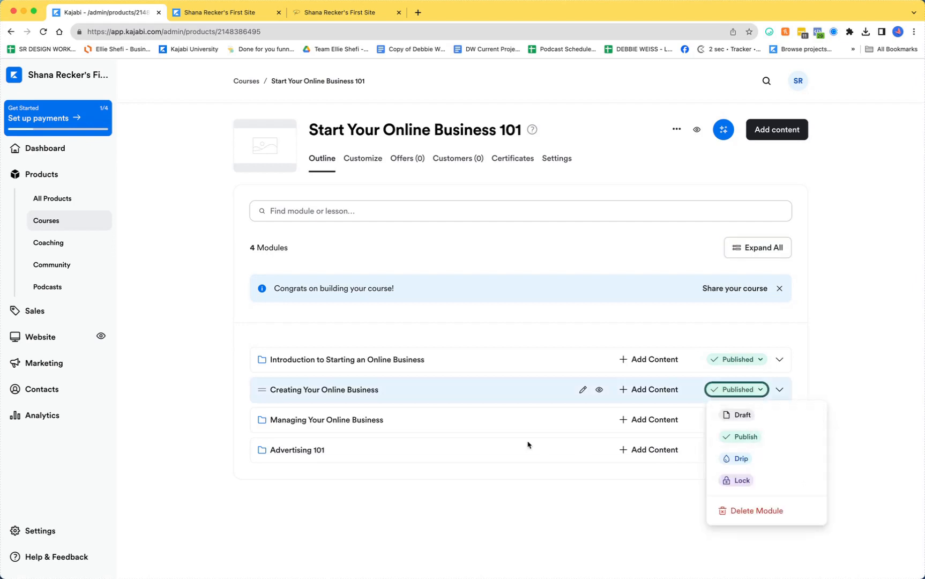
pyautogui.click(741, 460)
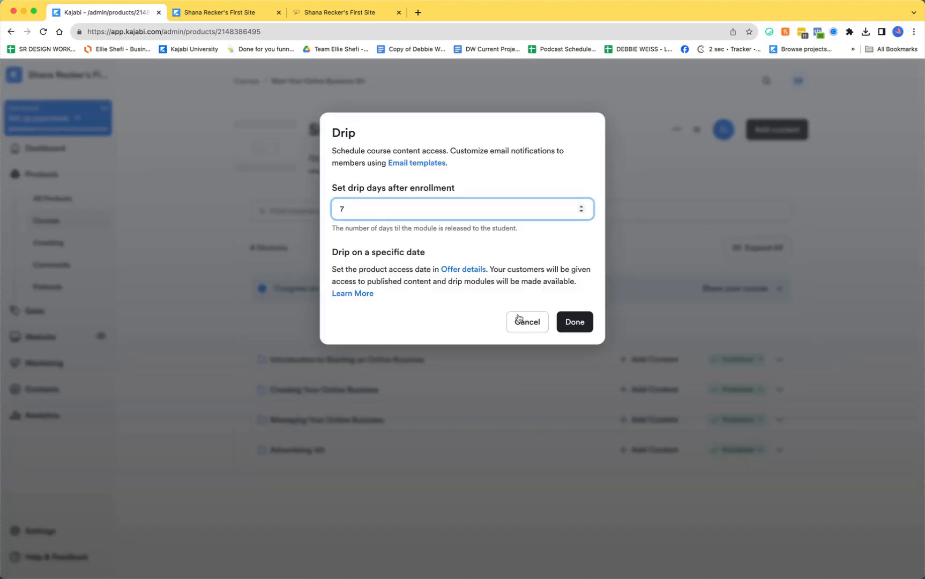
pyautogui.click(585, 325)
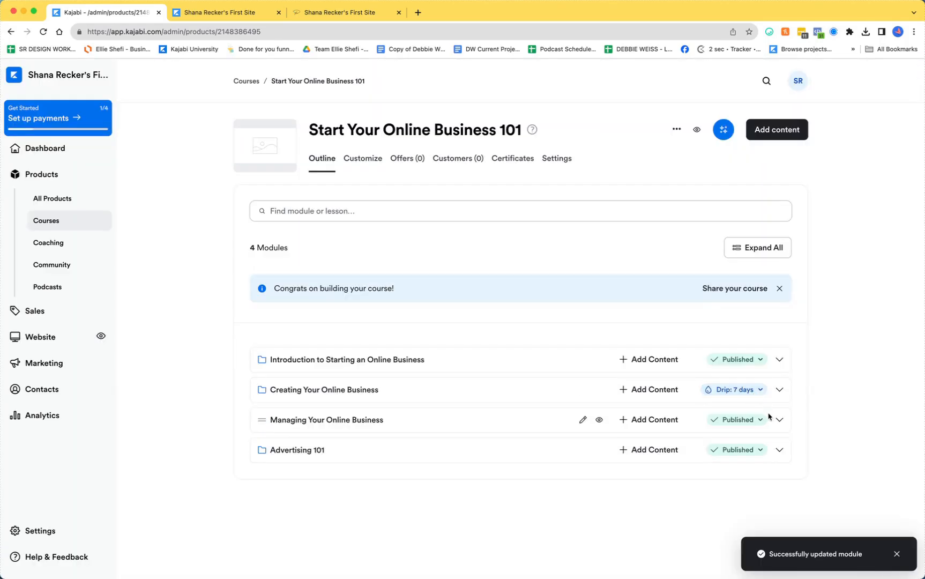
# Set the Managing Your Online Business module to drip 14 days after enrollment.
pyautogui.click(761, 419)
pyautogui.click(750, 489)
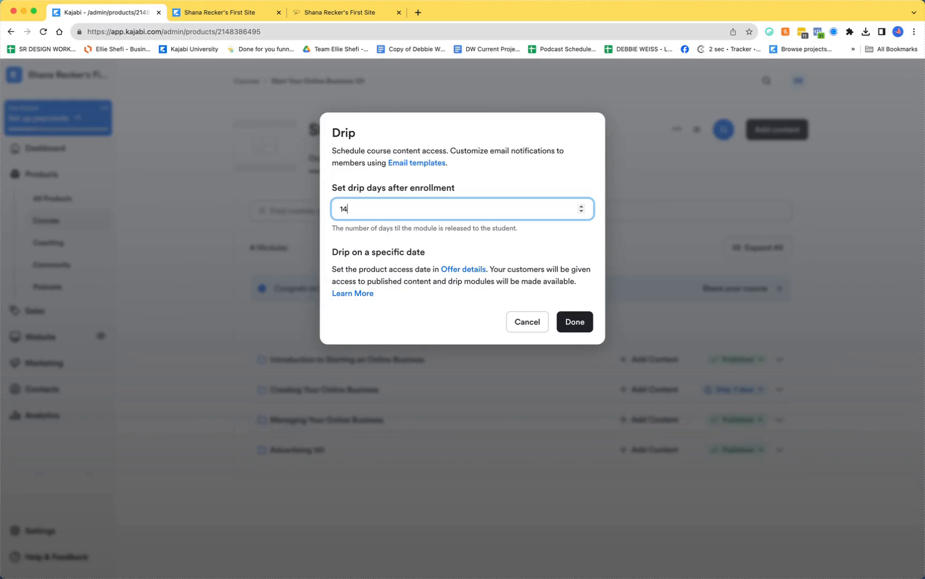
pyautogui.click(577, 322)
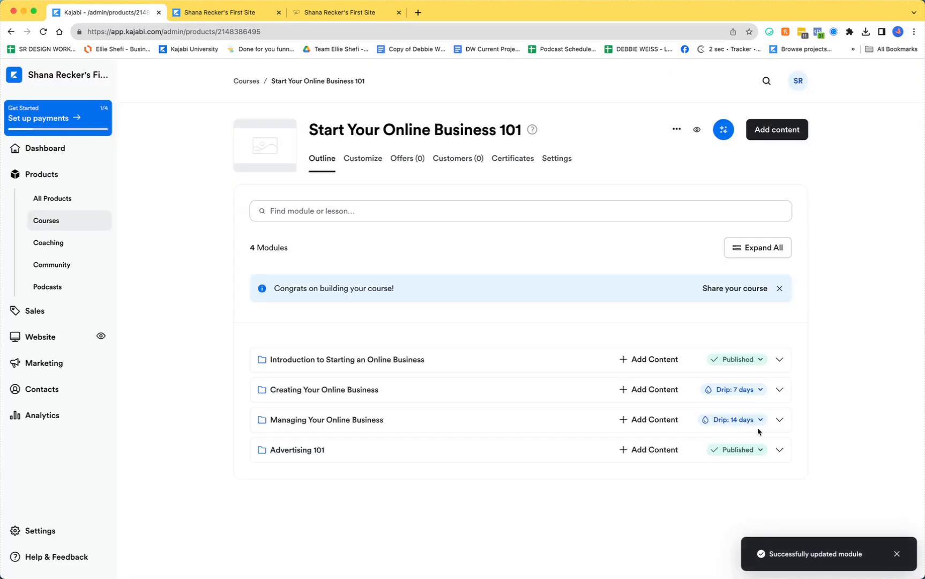
# Set the Advertising 101 module to drip 21 days after enrollment.
pyautogui.click(739, 451)
pyautogui.click(743, 375)
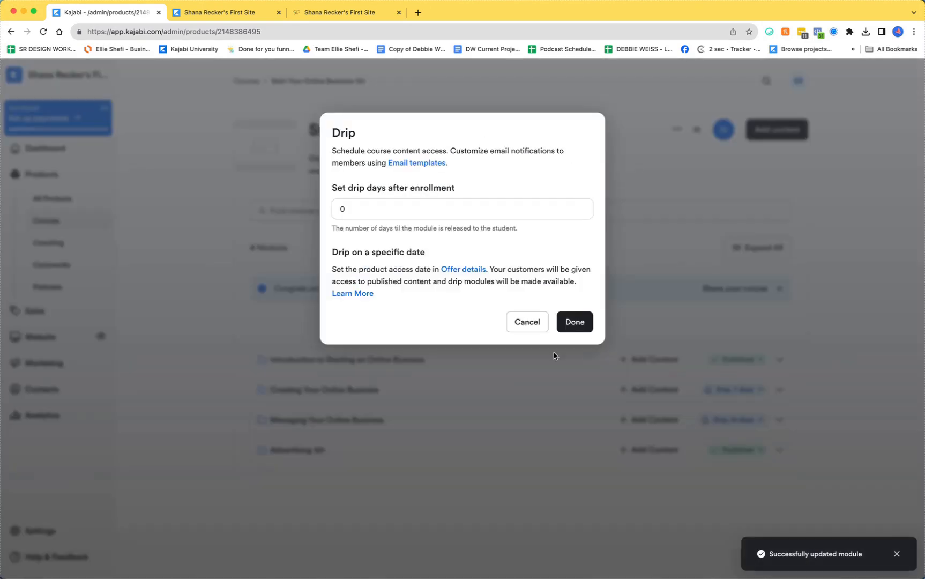
pyautogui.write('21')
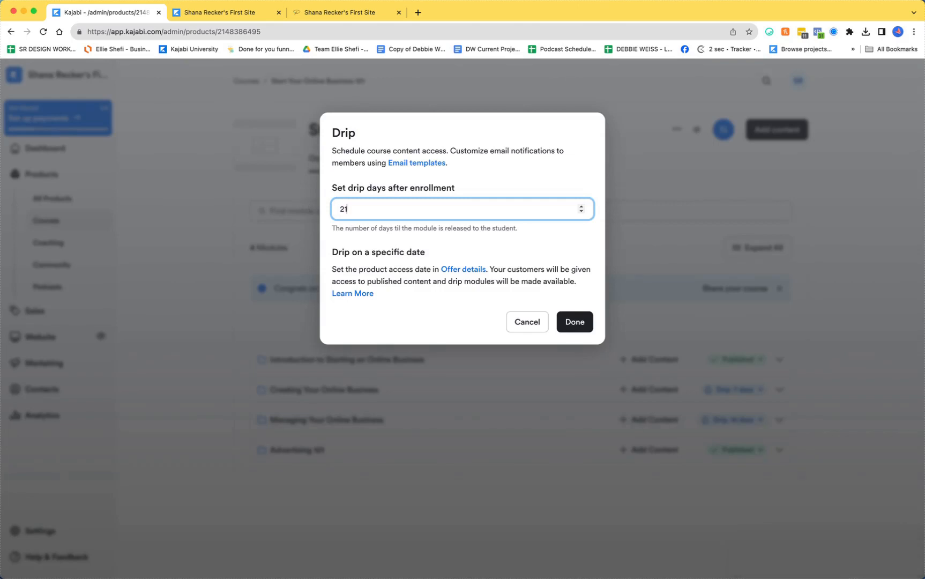
pyautogui.click(574, 322)
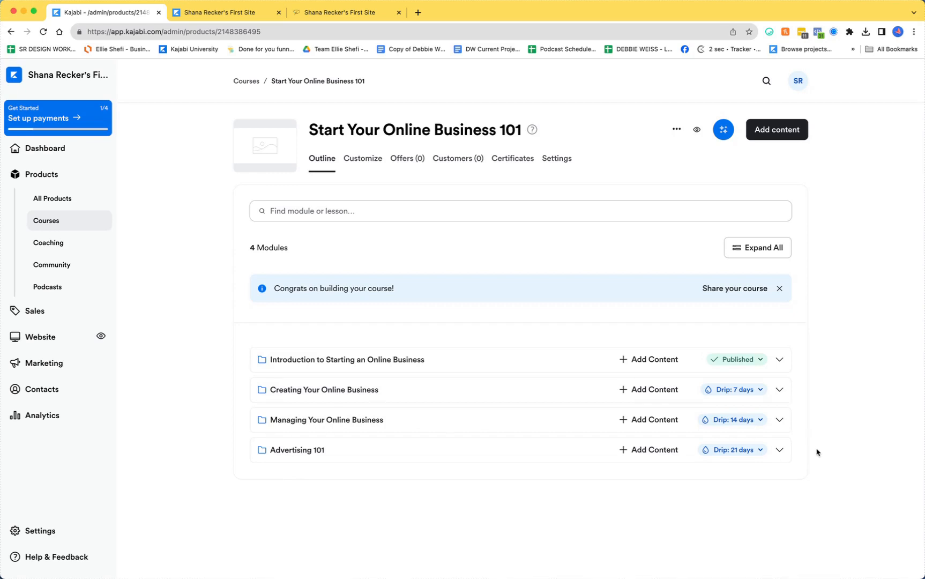
# Compare the status options of the Building Your Website lesson and the Instagram submodule without choosing any.
pyautogui.click(780, 390)
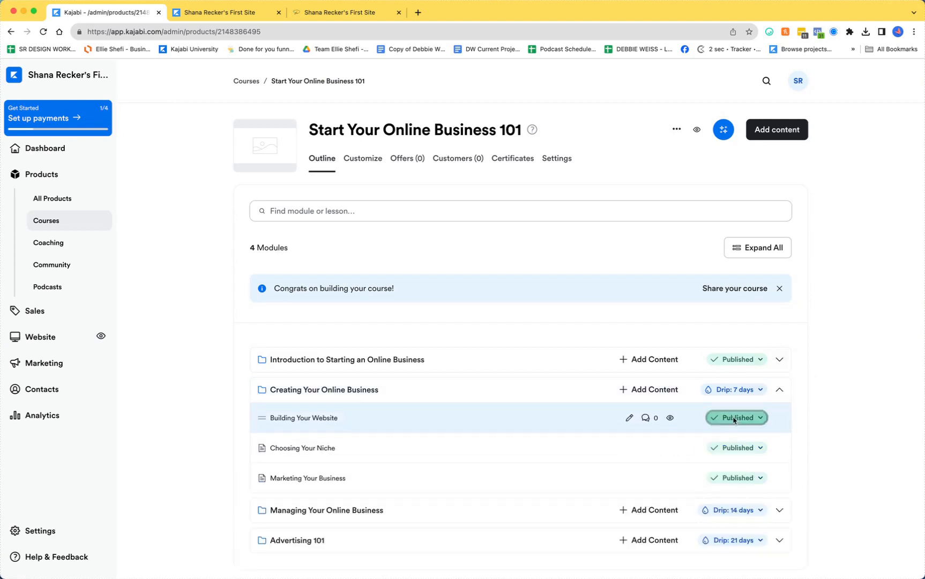
pyautogui.click(757, 417)
pyautogui.click(770, 464)
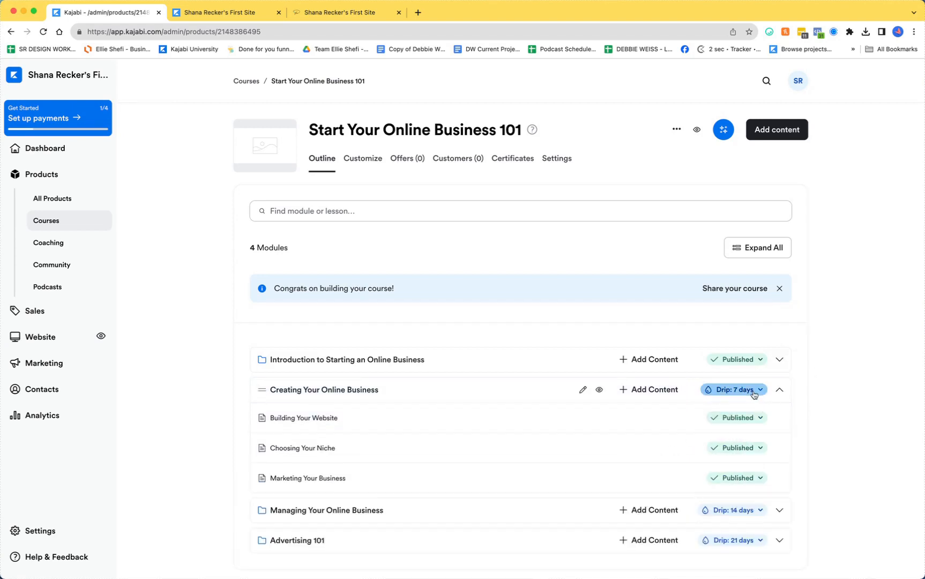
pyautogui.click(779, 541)
pyautogui.scroll(-1, 831, 525)
pyautogui.click(738, 557)
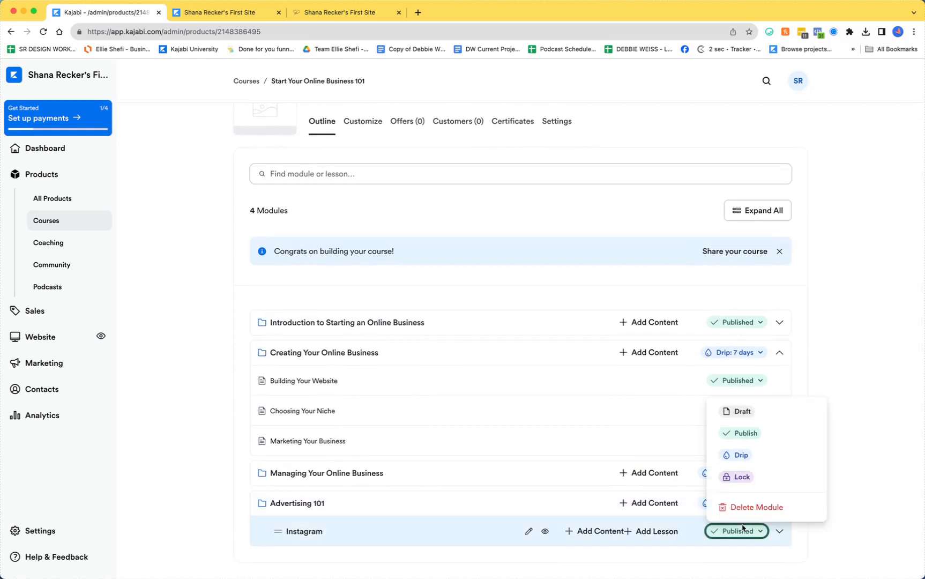
pyautogui.click(169, 495)
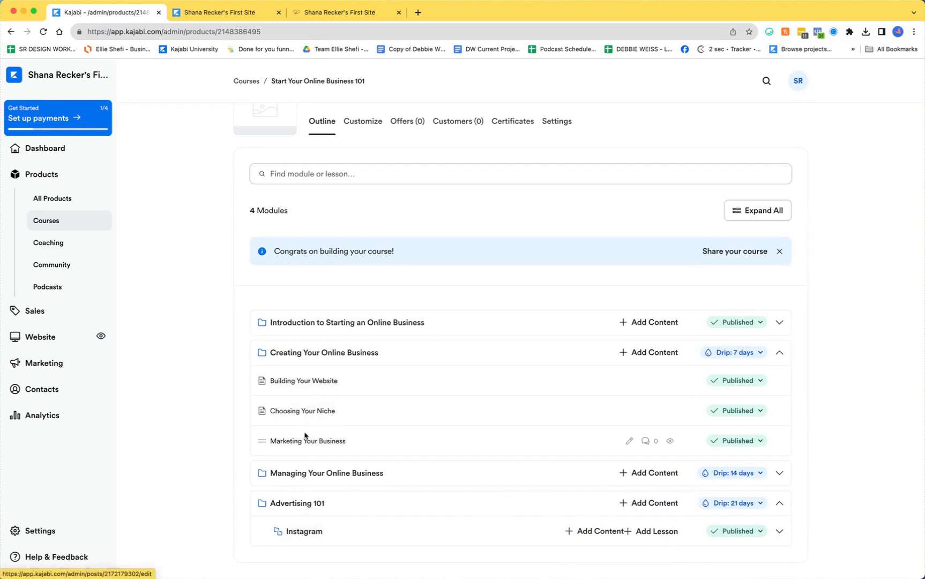
# Review the Building Your Website lesson's status options again without choosing one, and look over the course outline.
pyautogui.click(732, 381)
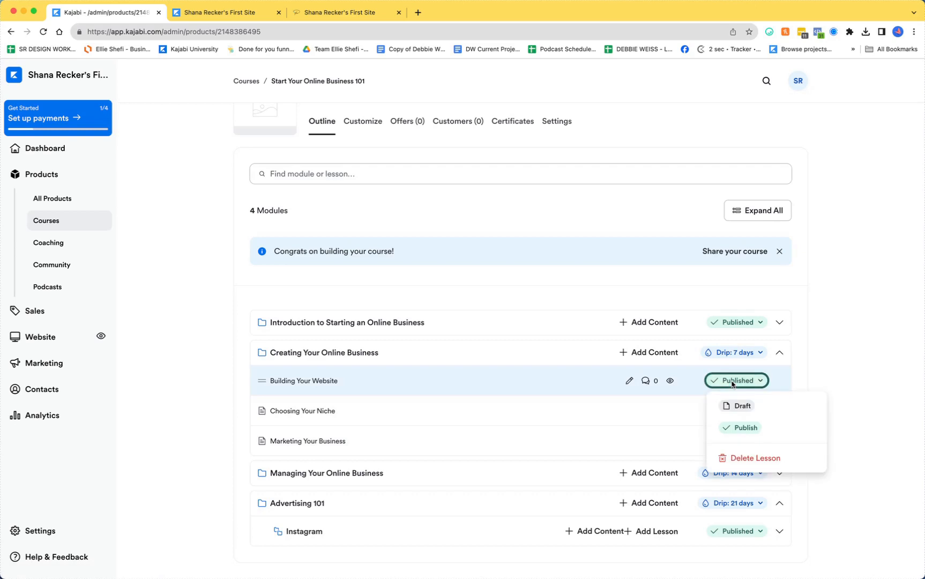
pyautogui.click(866, 364)
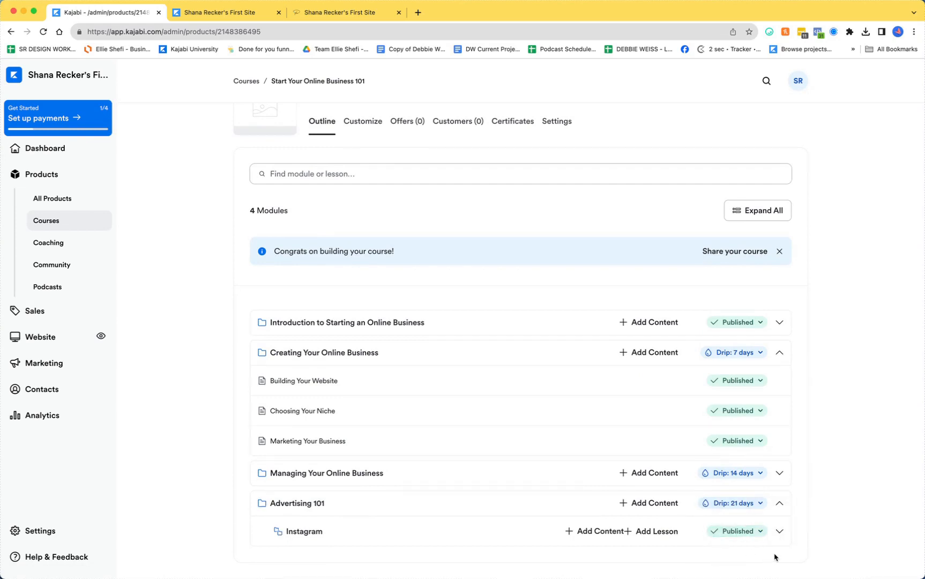
pyautogui.scroll(3, 461, 384)
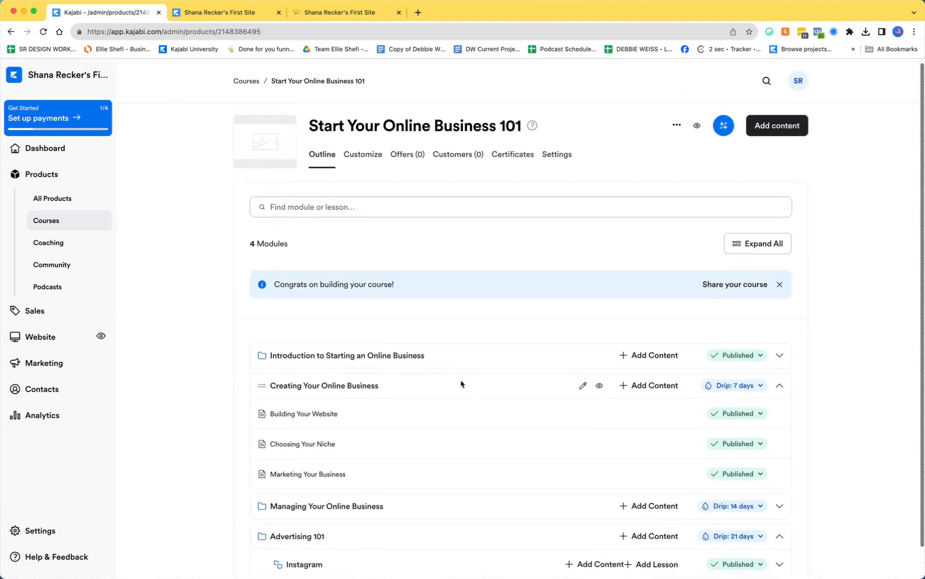
pyautogui.scroll(-3, 461, 384)
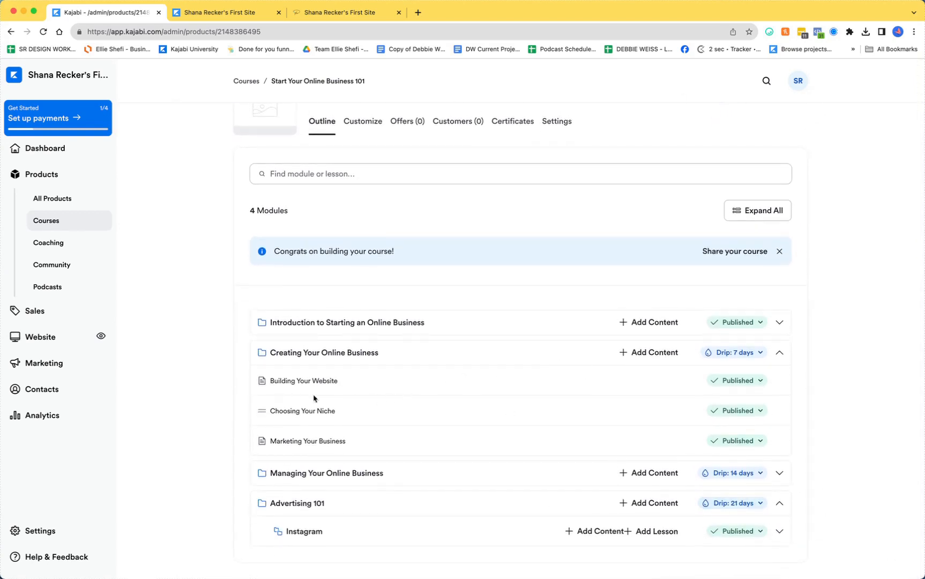
pyautogui.scroll(1, 192, 363)
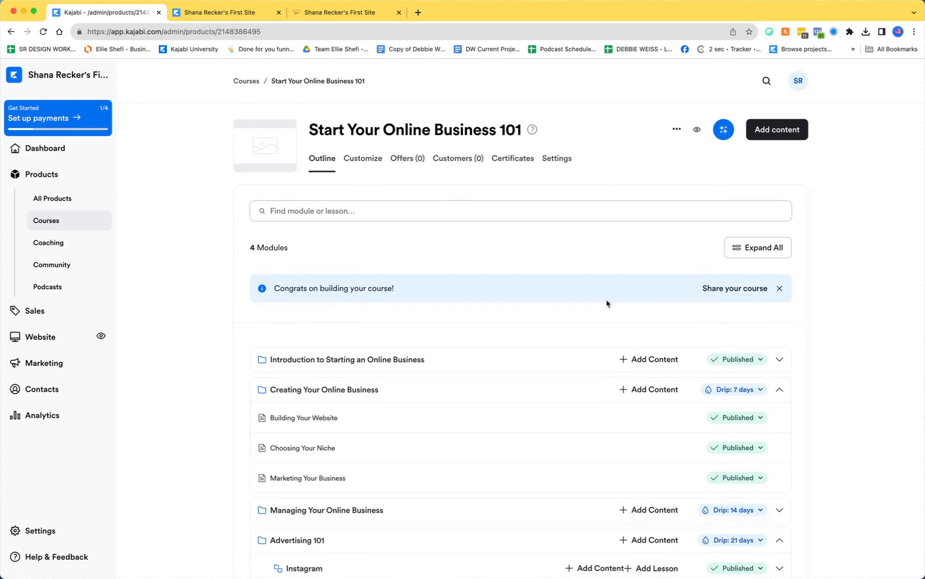
# Open the course's active Prosper template for customization.
pyautogui.click(374, 159)
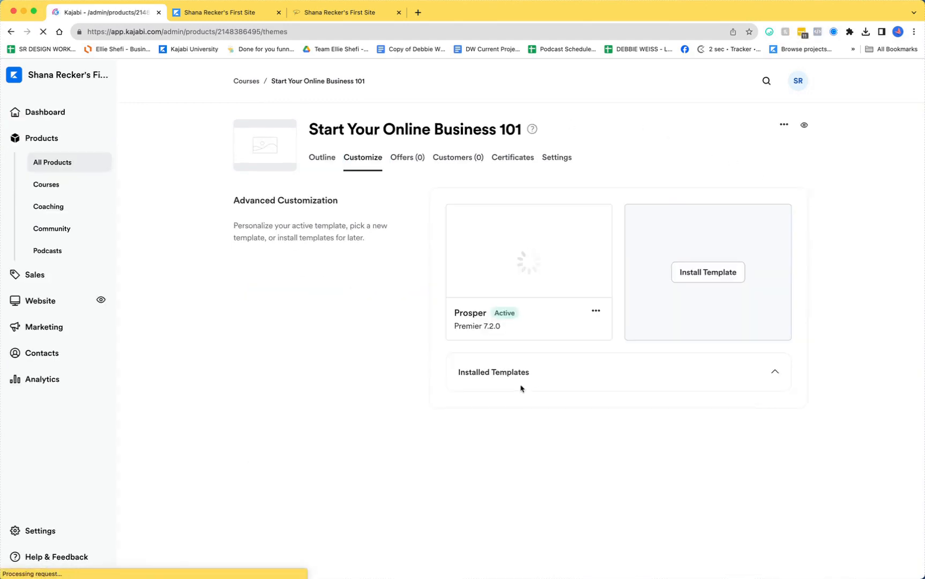
pyautogui.moveTo(557, 234)
pyautogui.click(534, 261)
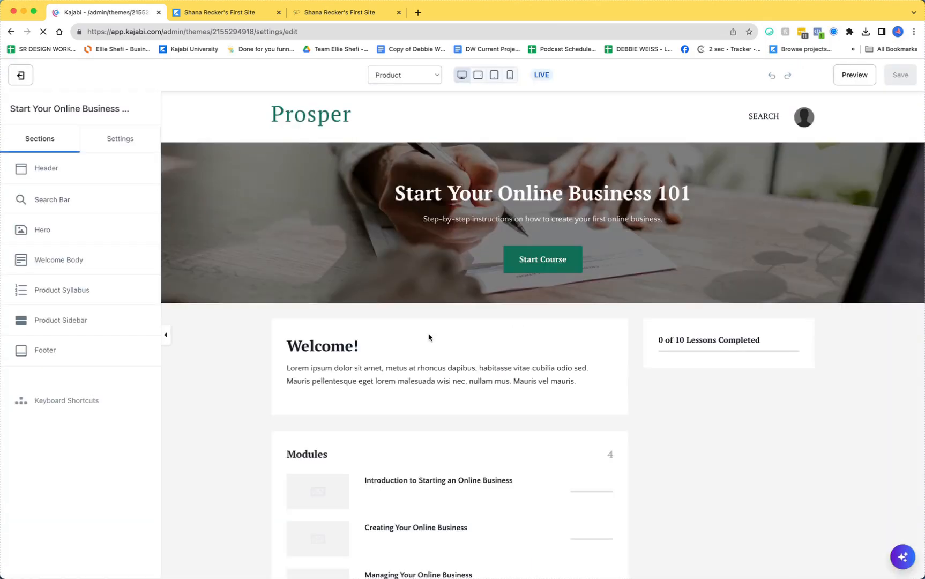
# View the Product Syllabus section's settings on the course page, and return to the template overview without changing them.
pyautogui.scroll(-3, 430, 335)
pyautogui.click(400, 327)
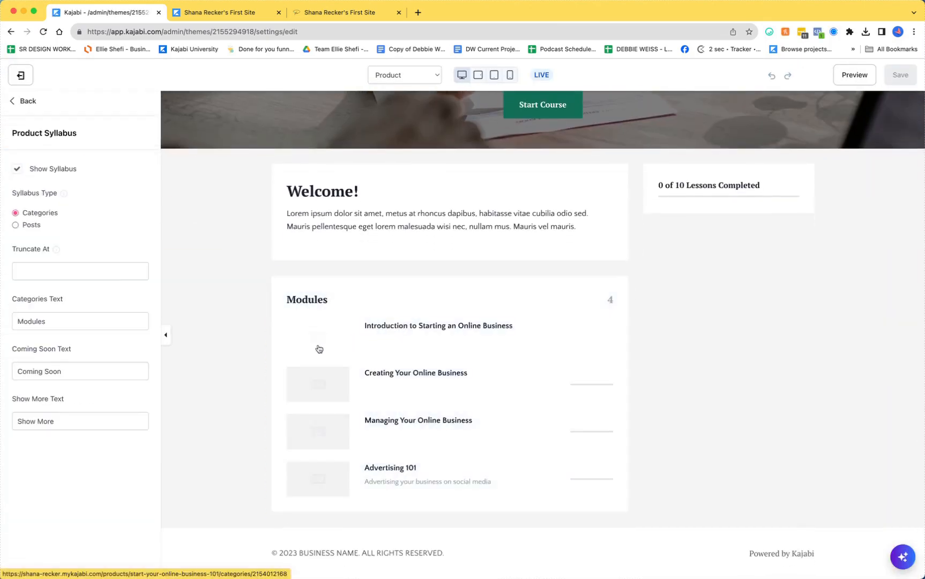
pyautogui.scroll(3, 426, 353)
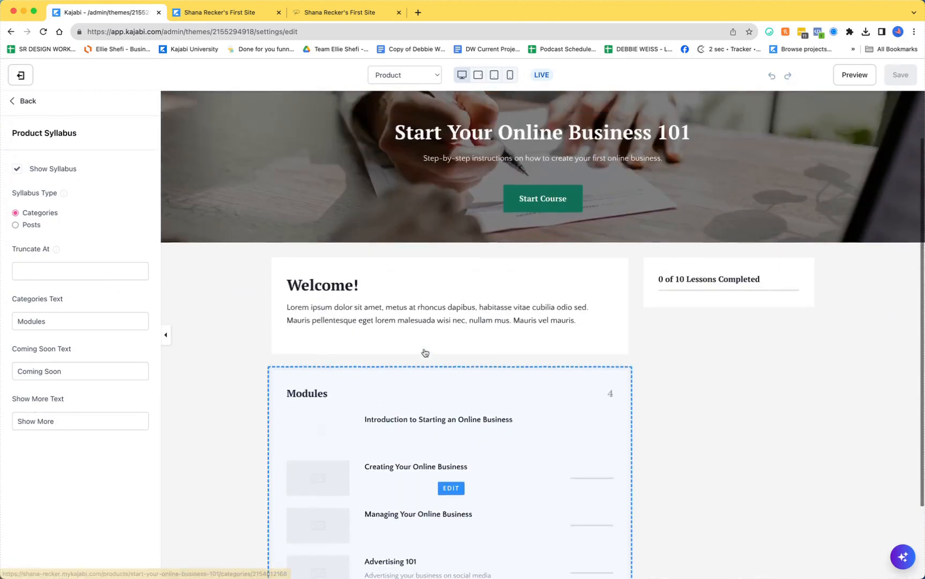
pyautogui.click(12, 105)
# Set the base font family in the template's typography settings to Poppins.
pyautogui.click(107, 145)
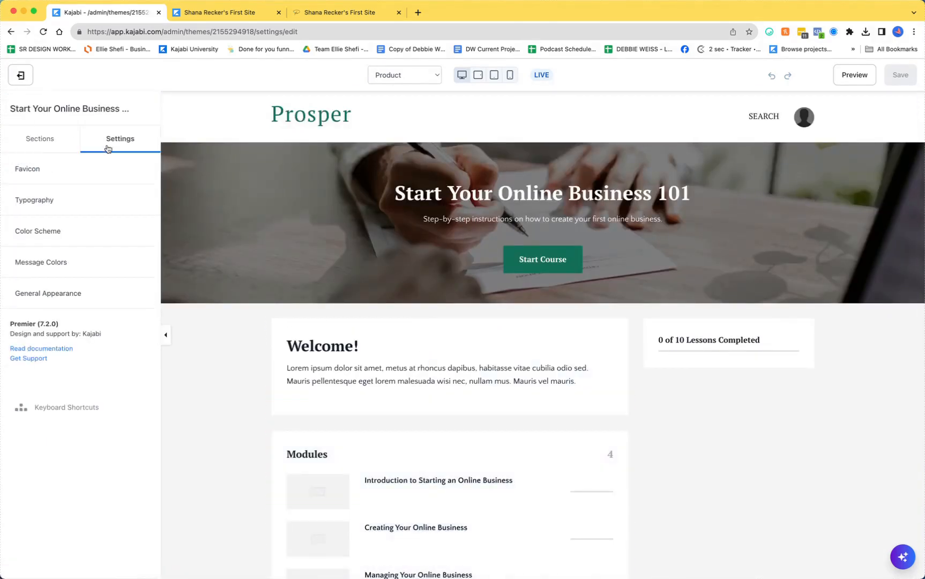
pyautogui.click(27, 206)
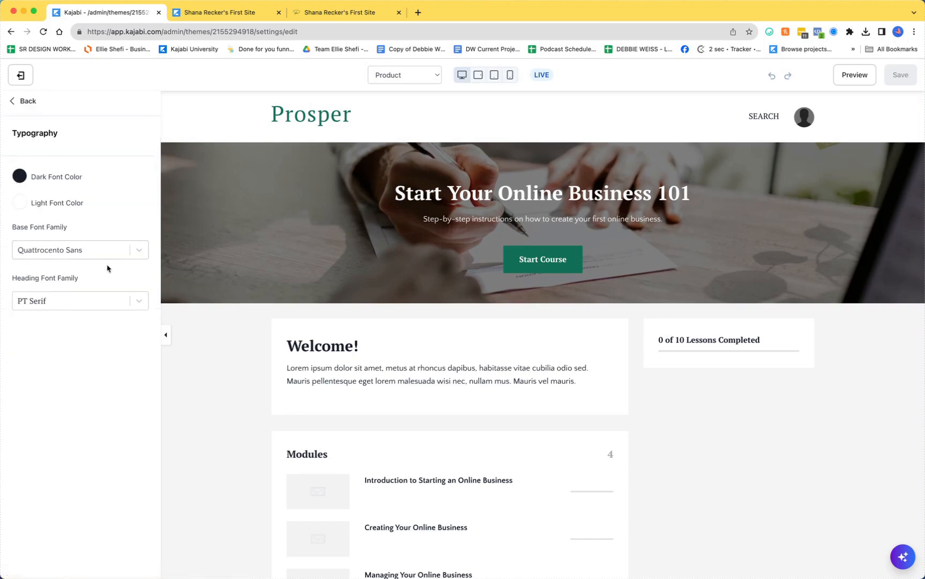
pyautogui.click(139, 251)
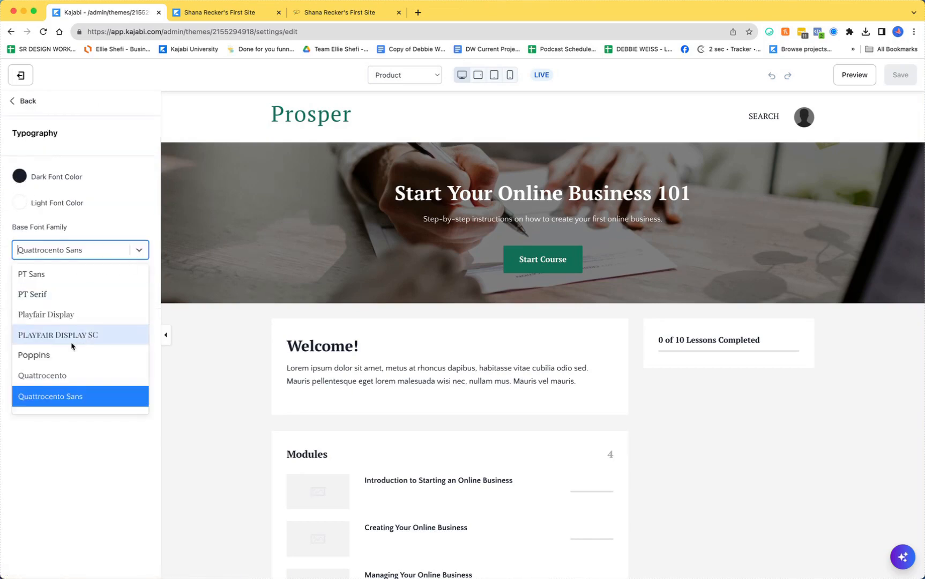
pyautogui.click(58, 355)
# Set the heading font family in the typography settings to Oswald.
pyautogui.click(138, 302)
pyautogui.scroll(-4, 89, 405)
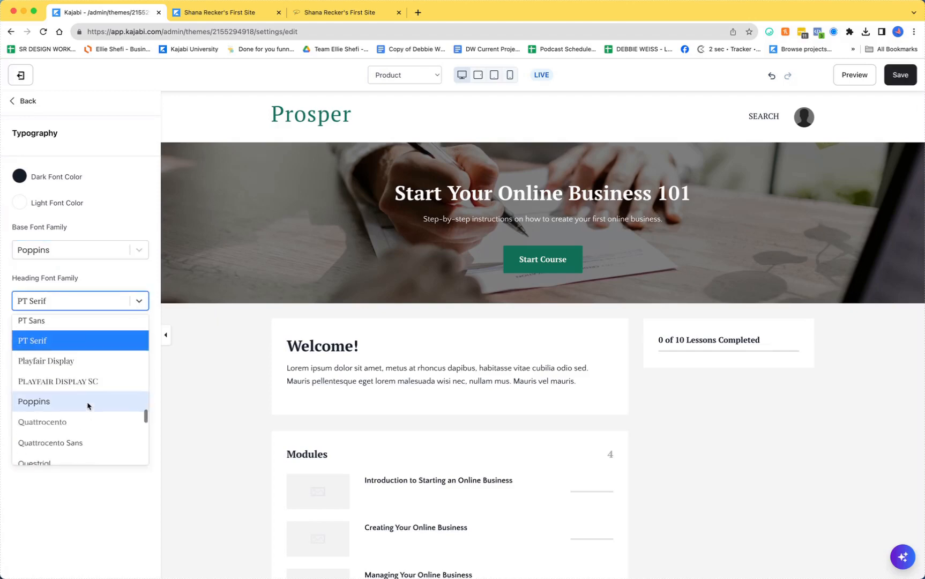
pyautogui.scroll(5, 89, 406)
pyautogui.click(64, 344)
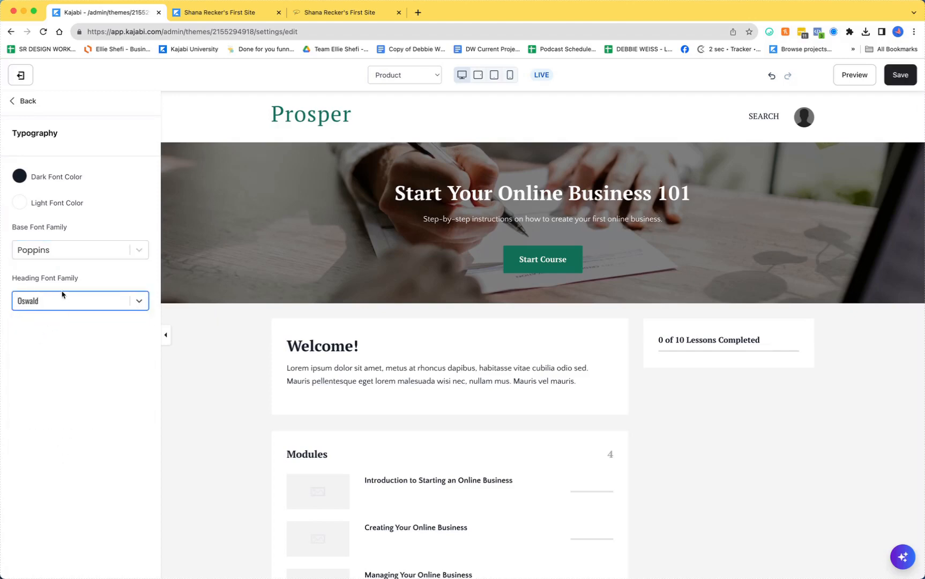
pyautogui.click(139, 303)
pyautogui.click(140, 303)
# Set the typography's dark font color to the slate blue preset with RGB values 52, 73, 94.
pyautogui.click(21, 100)
pyautogui.click(52, 199)
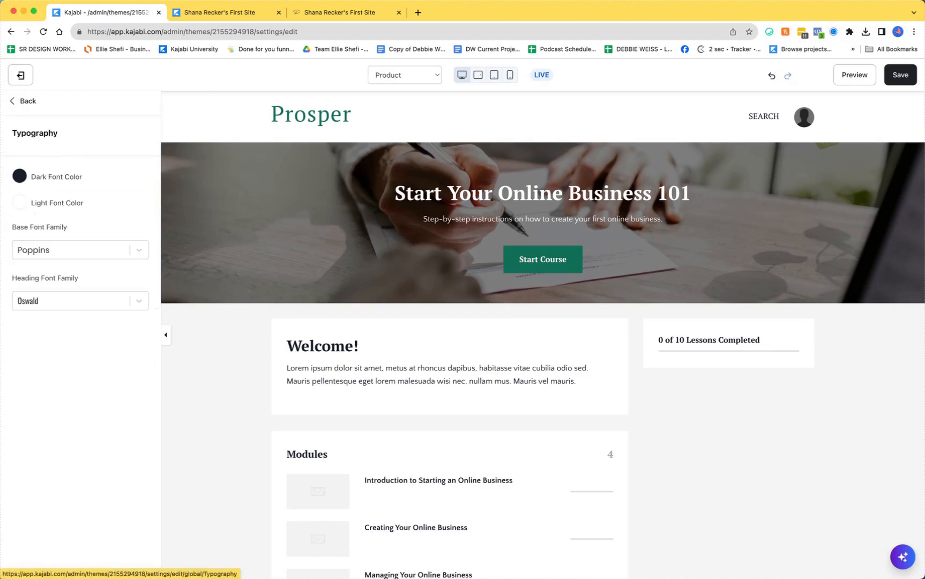
pyautogui.click(21, 176)
pyautogui.click(73, 319)
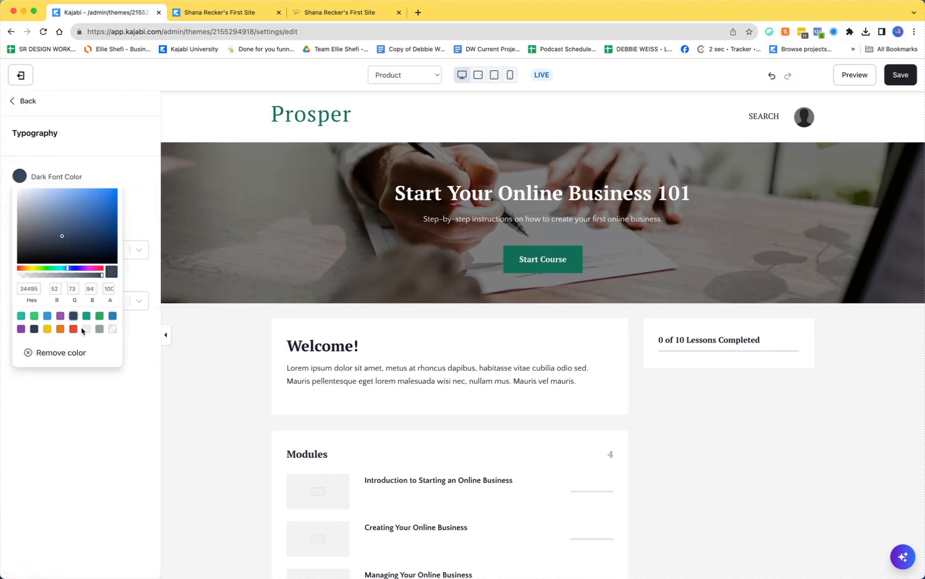
pyautogui.click(107, 167)
# Change the color scheme's primary color to the dark slate blue preset and save the template.
pyautogui.click(15, 101)
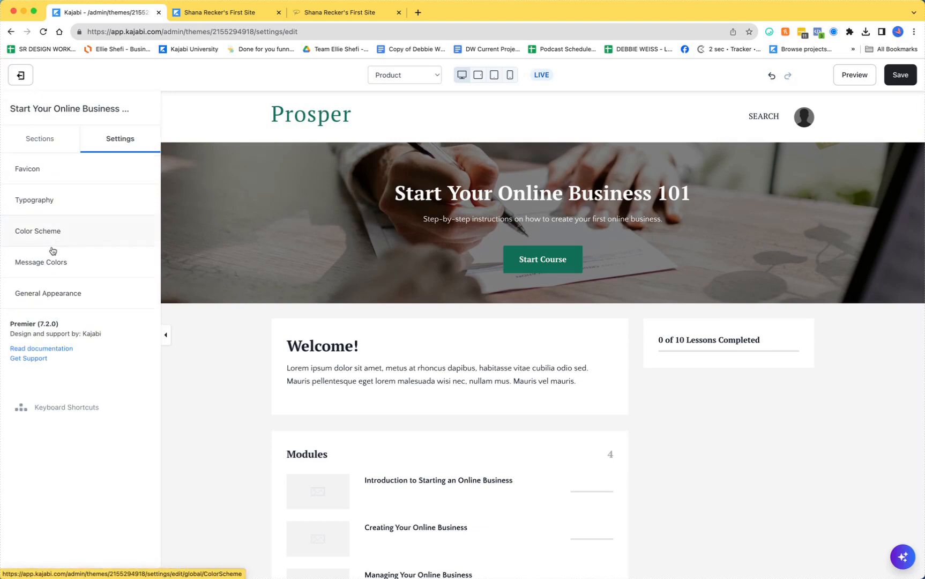
pyautogui.click(33, 235)
pyautogui.click(17, 176)
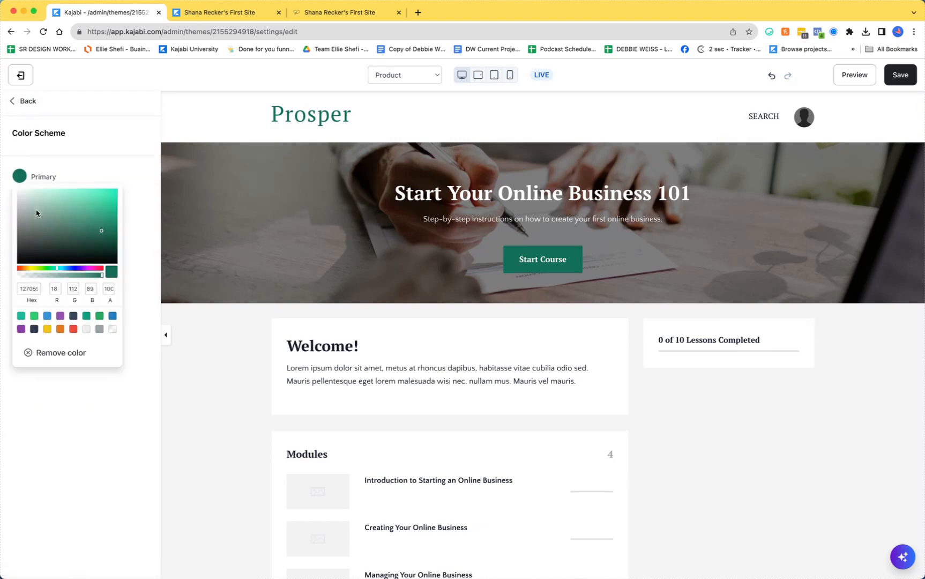
pyautogui.click(73, 317)
pyautogui.click(98, 137)
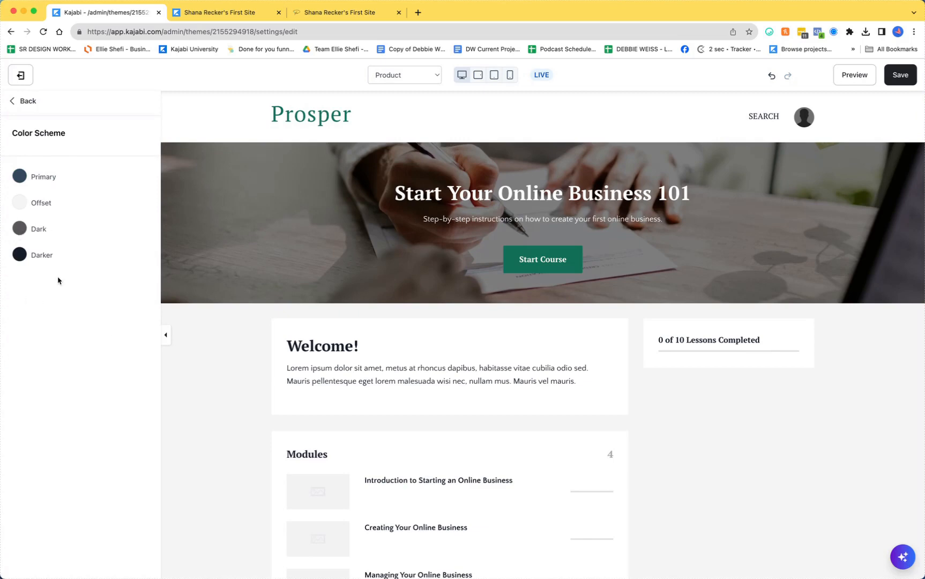
pyautogui.click(904, 78)
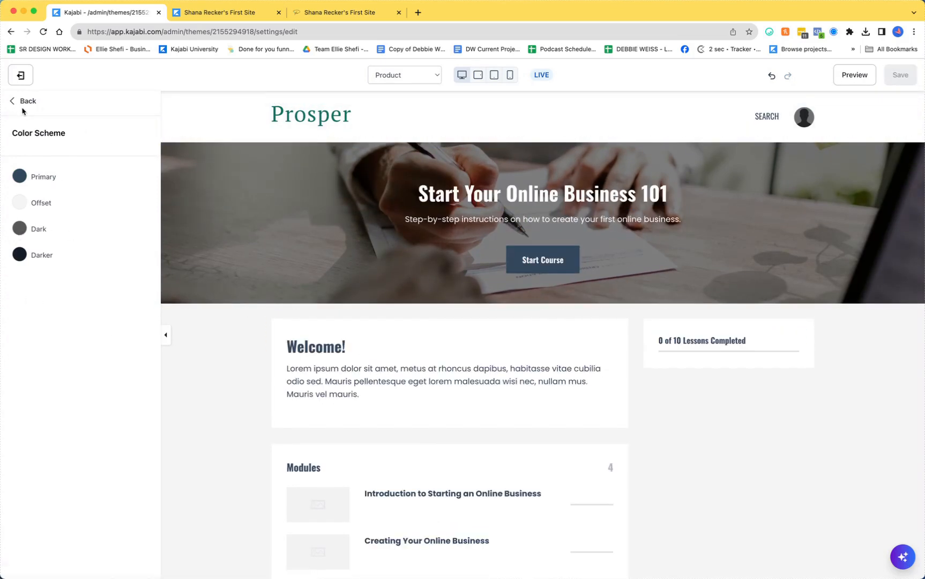
# View the settings of the Hero and Header sections and look over the modules area of the restyled course page.
pyautogui.click(242, 240)
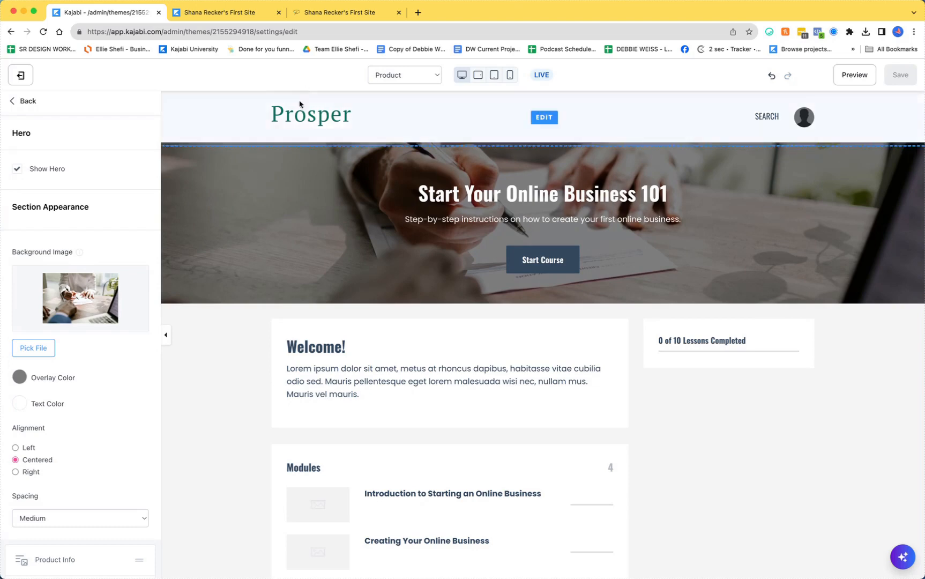
pyautogui.click(310, 114)
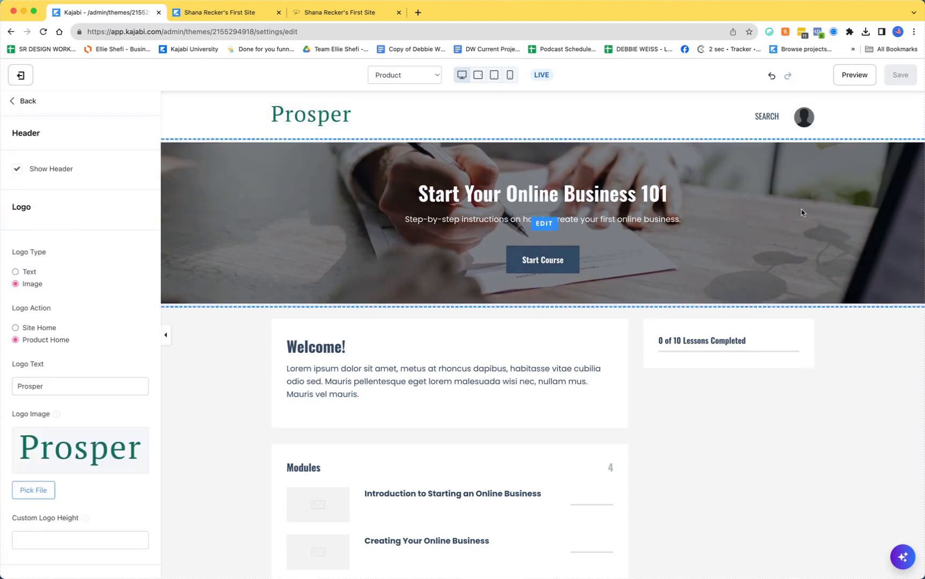
pyautogui.scroll(-3, 395, 340)
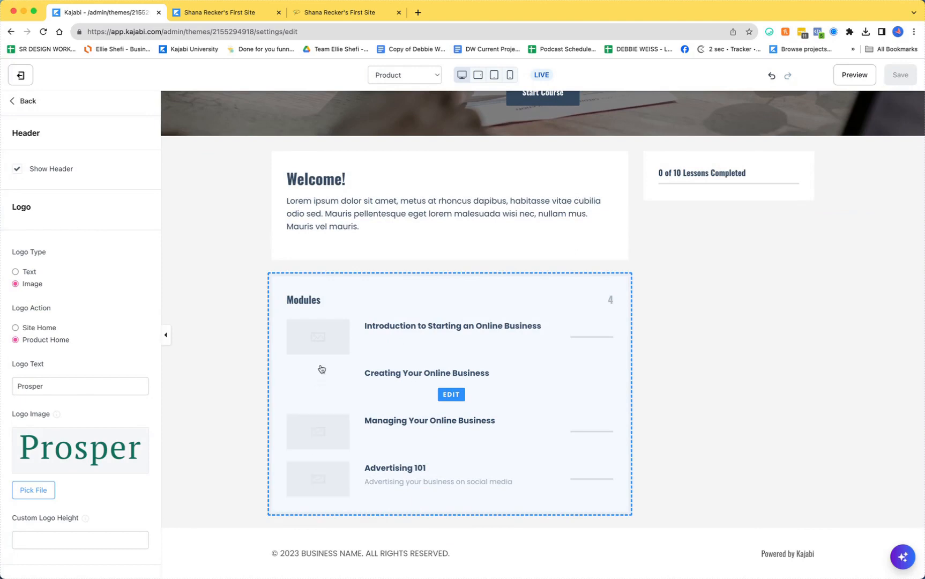
# Look at the Product Syllabus settings, leave the template editor and return to the outline of the Start Your Online Business 101 course.
pyautogui.click(321, 348)
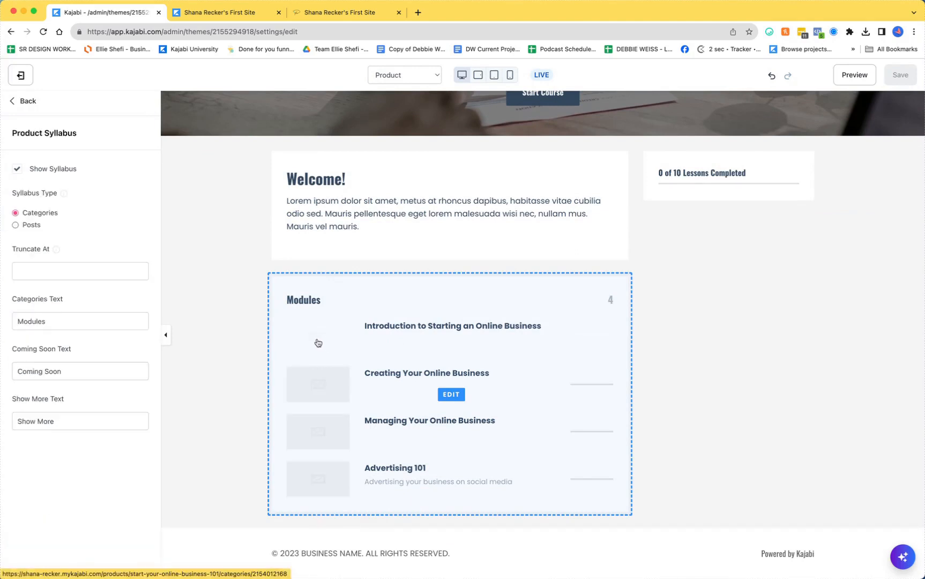
pyautogui.click(24, 102)
pyautogui.click(19, 76)
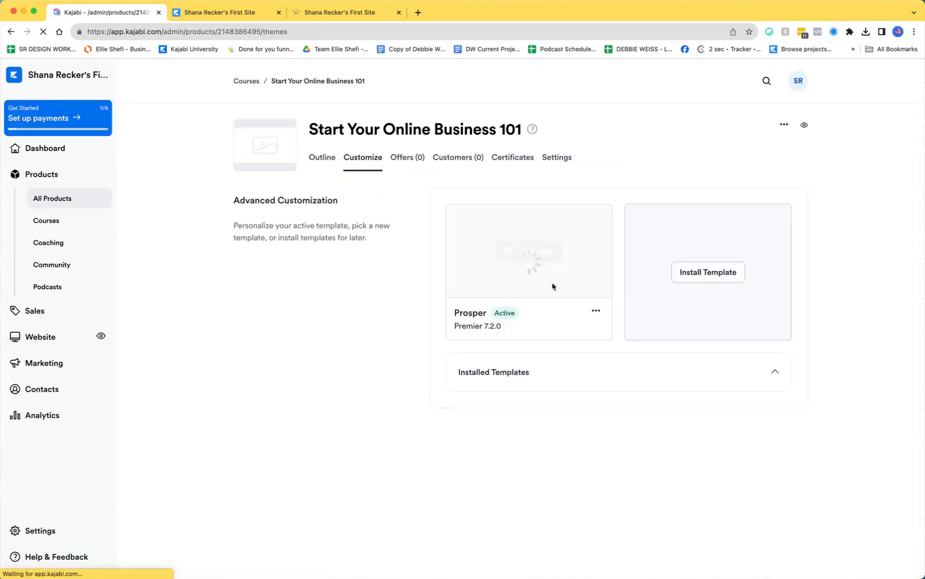
pyautogui.moveTo(508, 259)
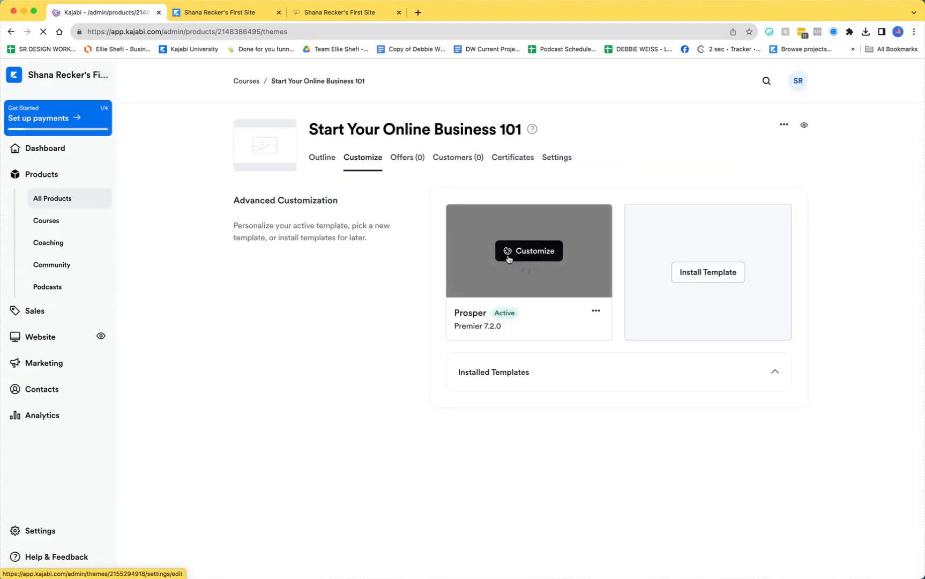
pyautogui.click(323, 157)
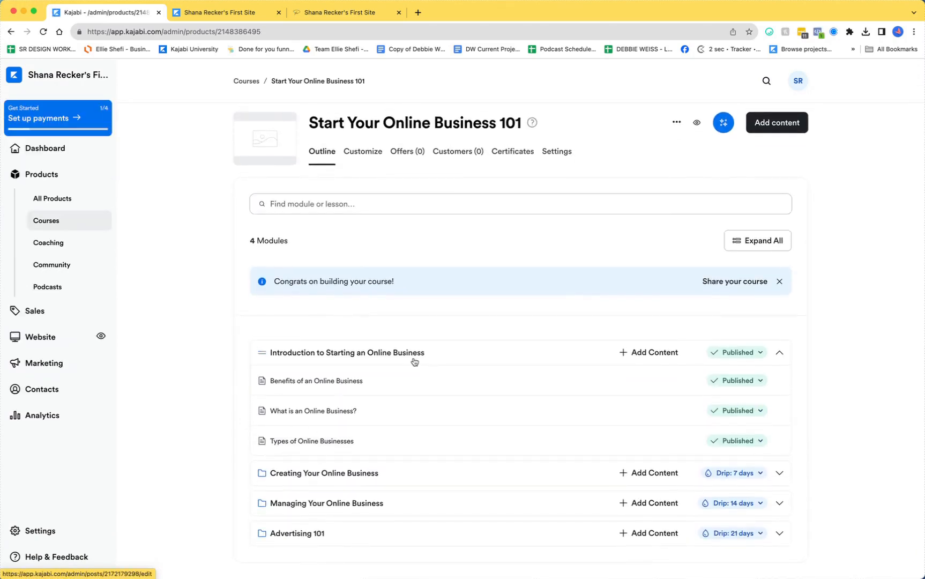
# View the editable details and image option of the module Introduction to Starting an Online Business, leaving them without saving.
pyautogui.moveTo(437, 356)
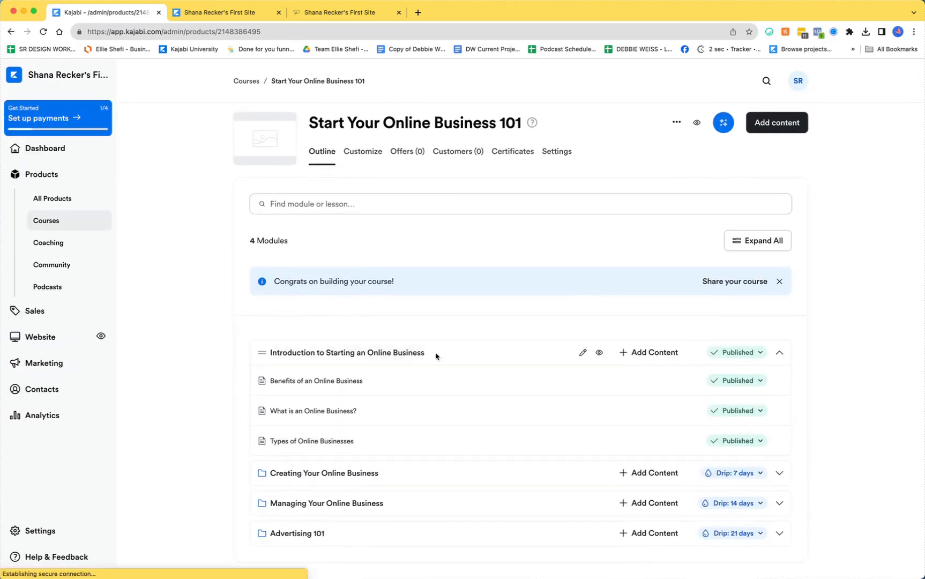
pyautogui.click(583, 353)
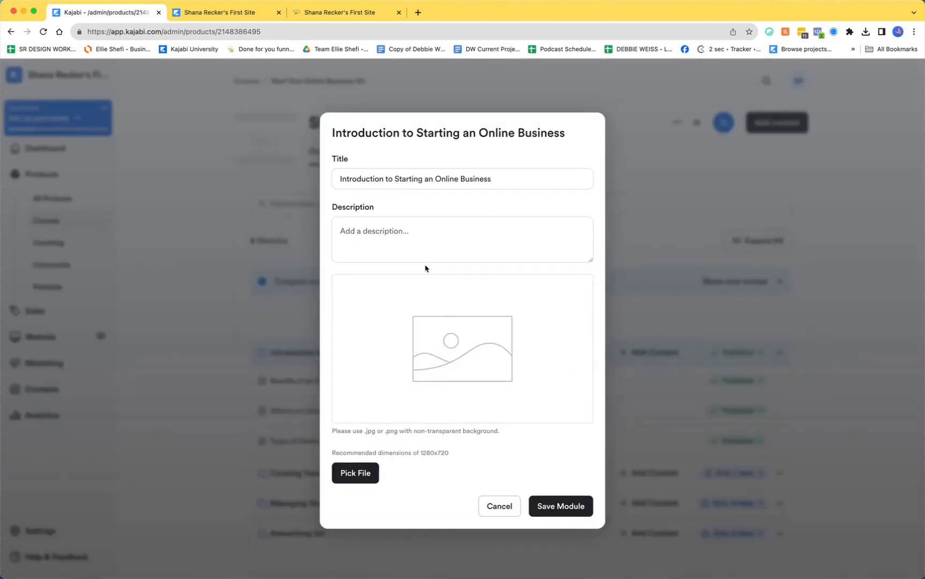
pyautogui.click(498, 507)
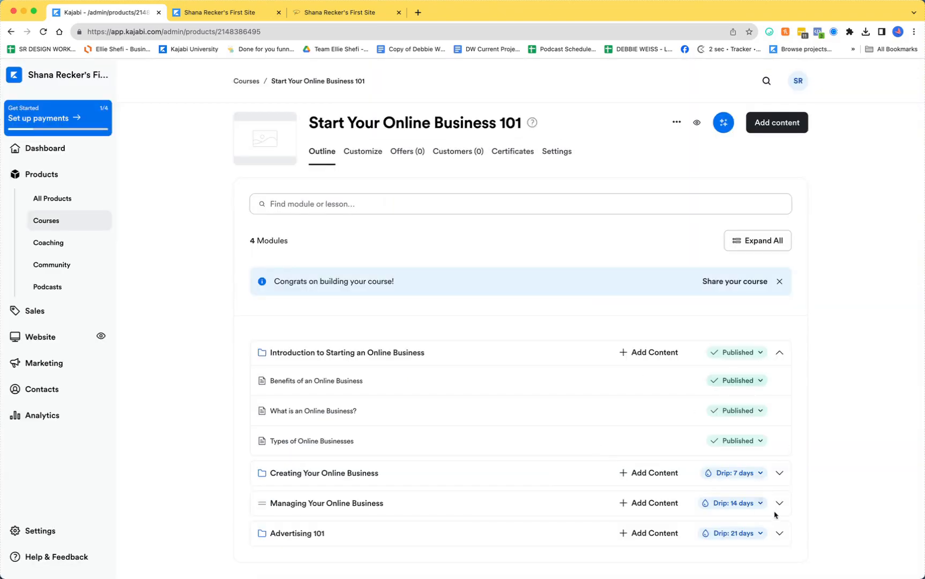
# View the details of the Instagram submodule under Advertising 101 without saving, and open its Instagram 101 lesson for editing.
pyautogui.click(780, 533)
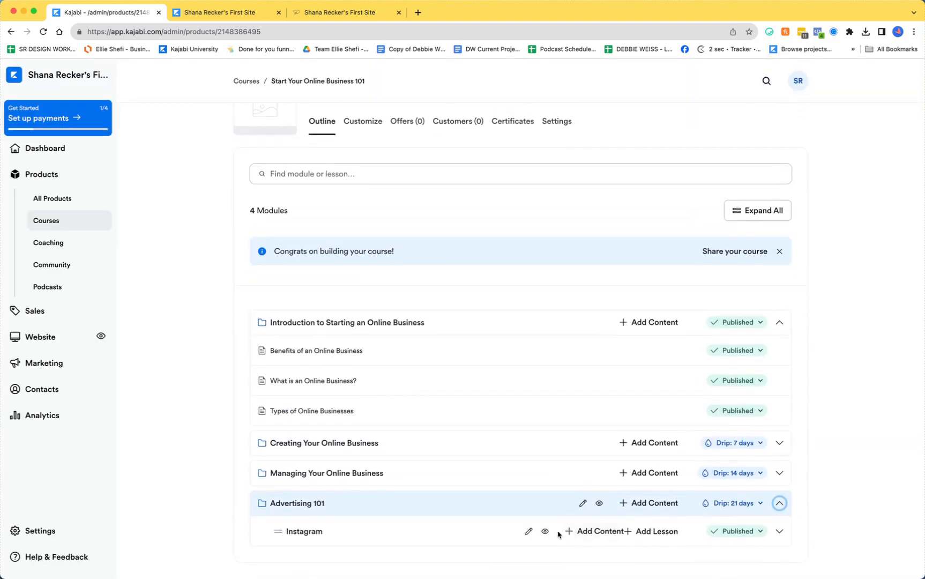
pyautogui.click(529, 531)
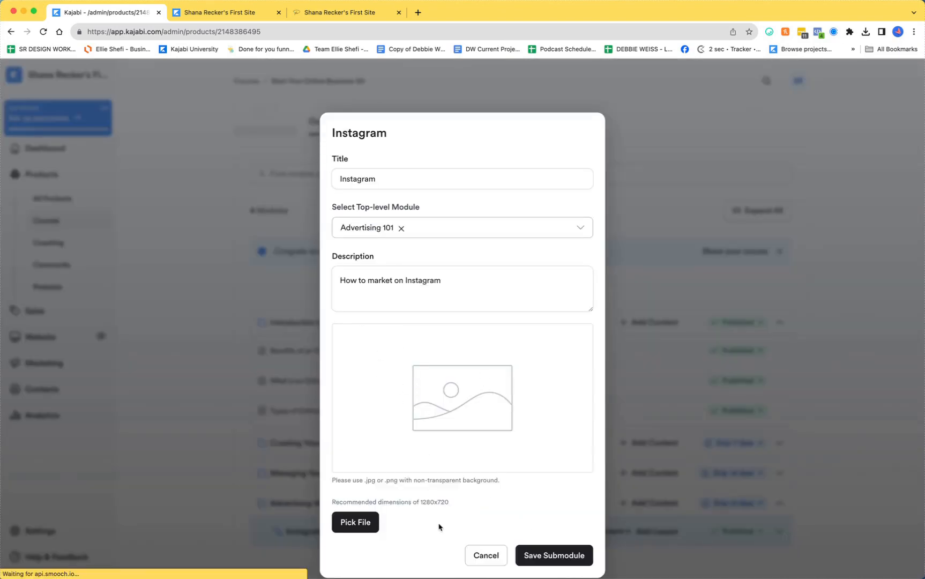
pyautogui.click(485, 555)
pyautogui.click(780, 533)
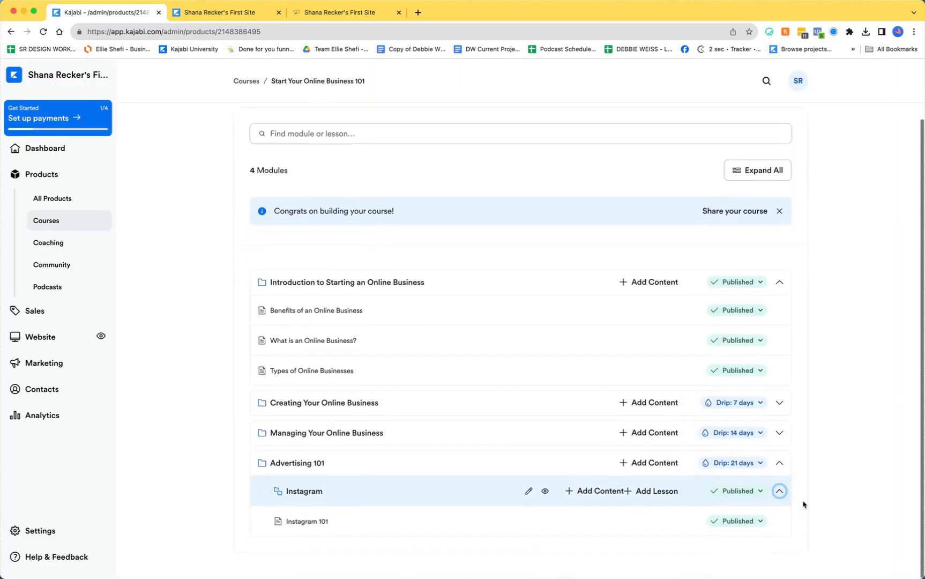
pyautogui.click(630, 532)
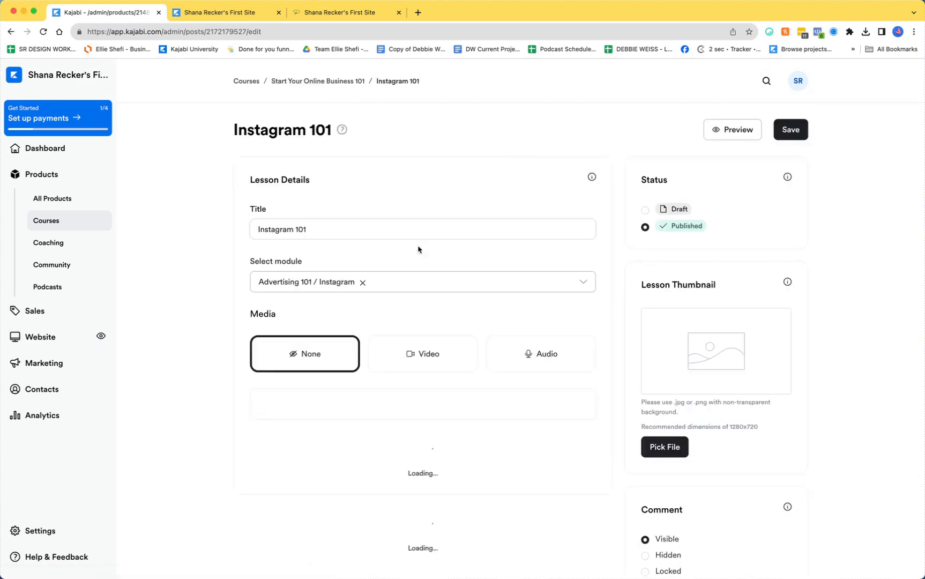